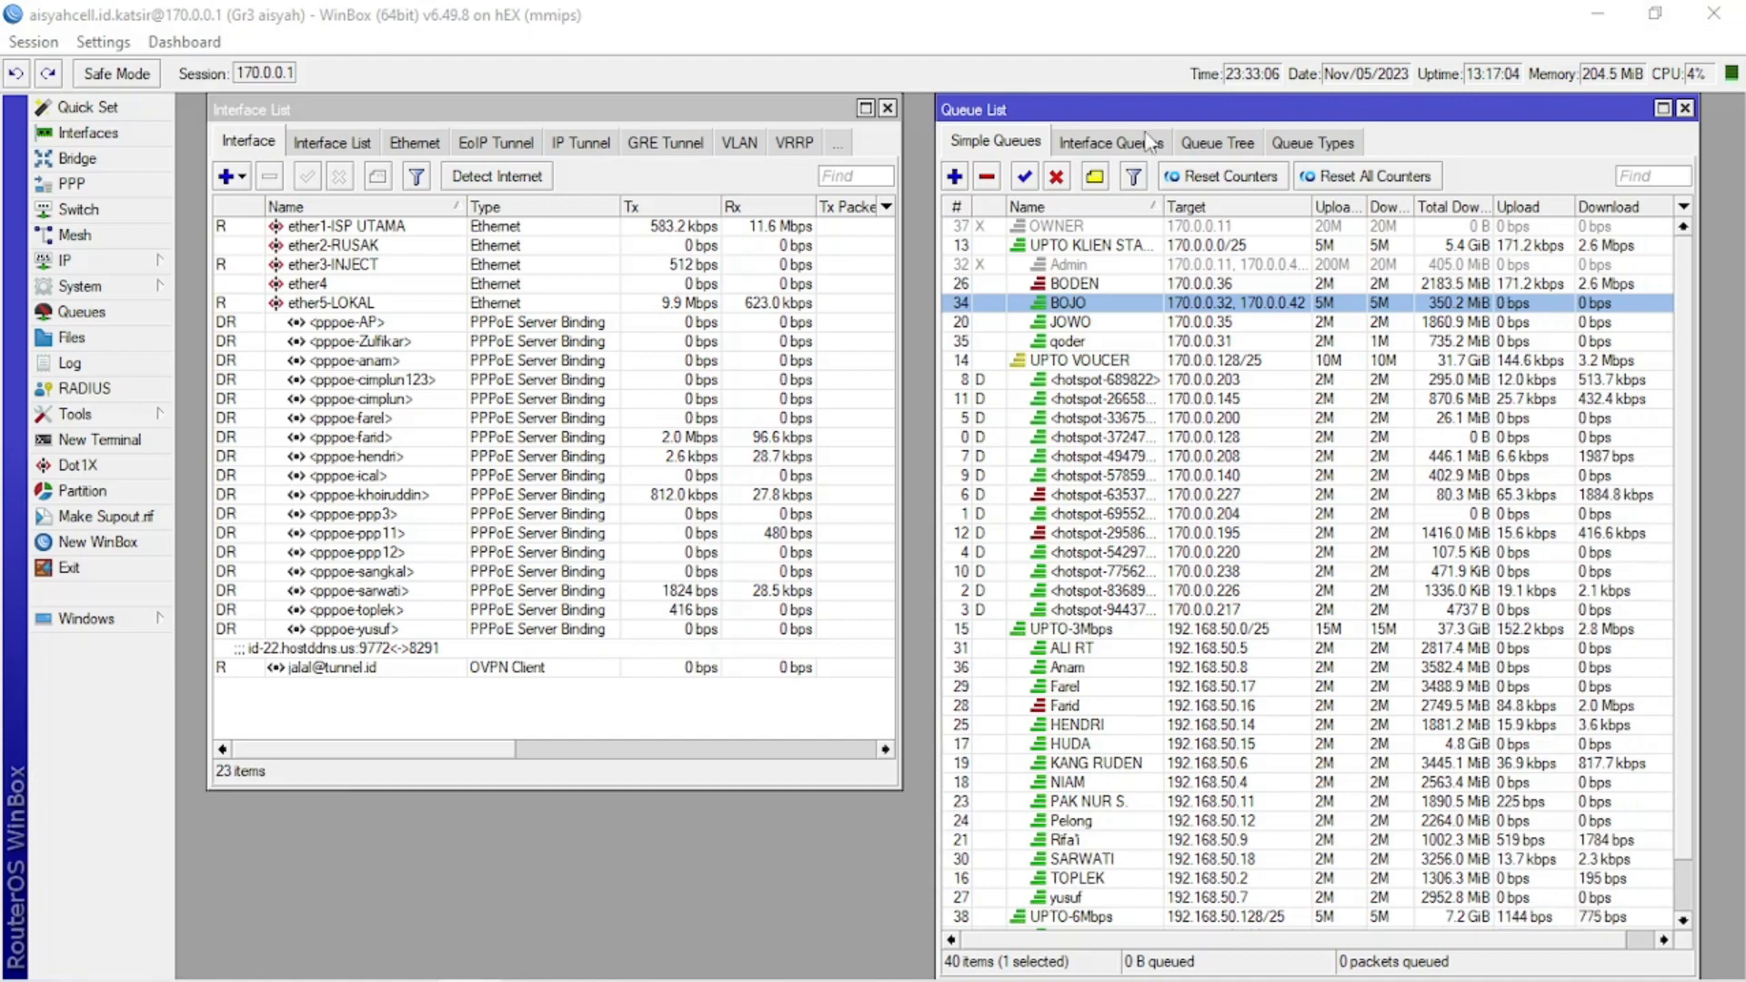
Clear away the interface list and review the general and advanced settings of the UPTO VOUCER simple queue.
{"action": "left_click", "coordinate": [888, 108]}
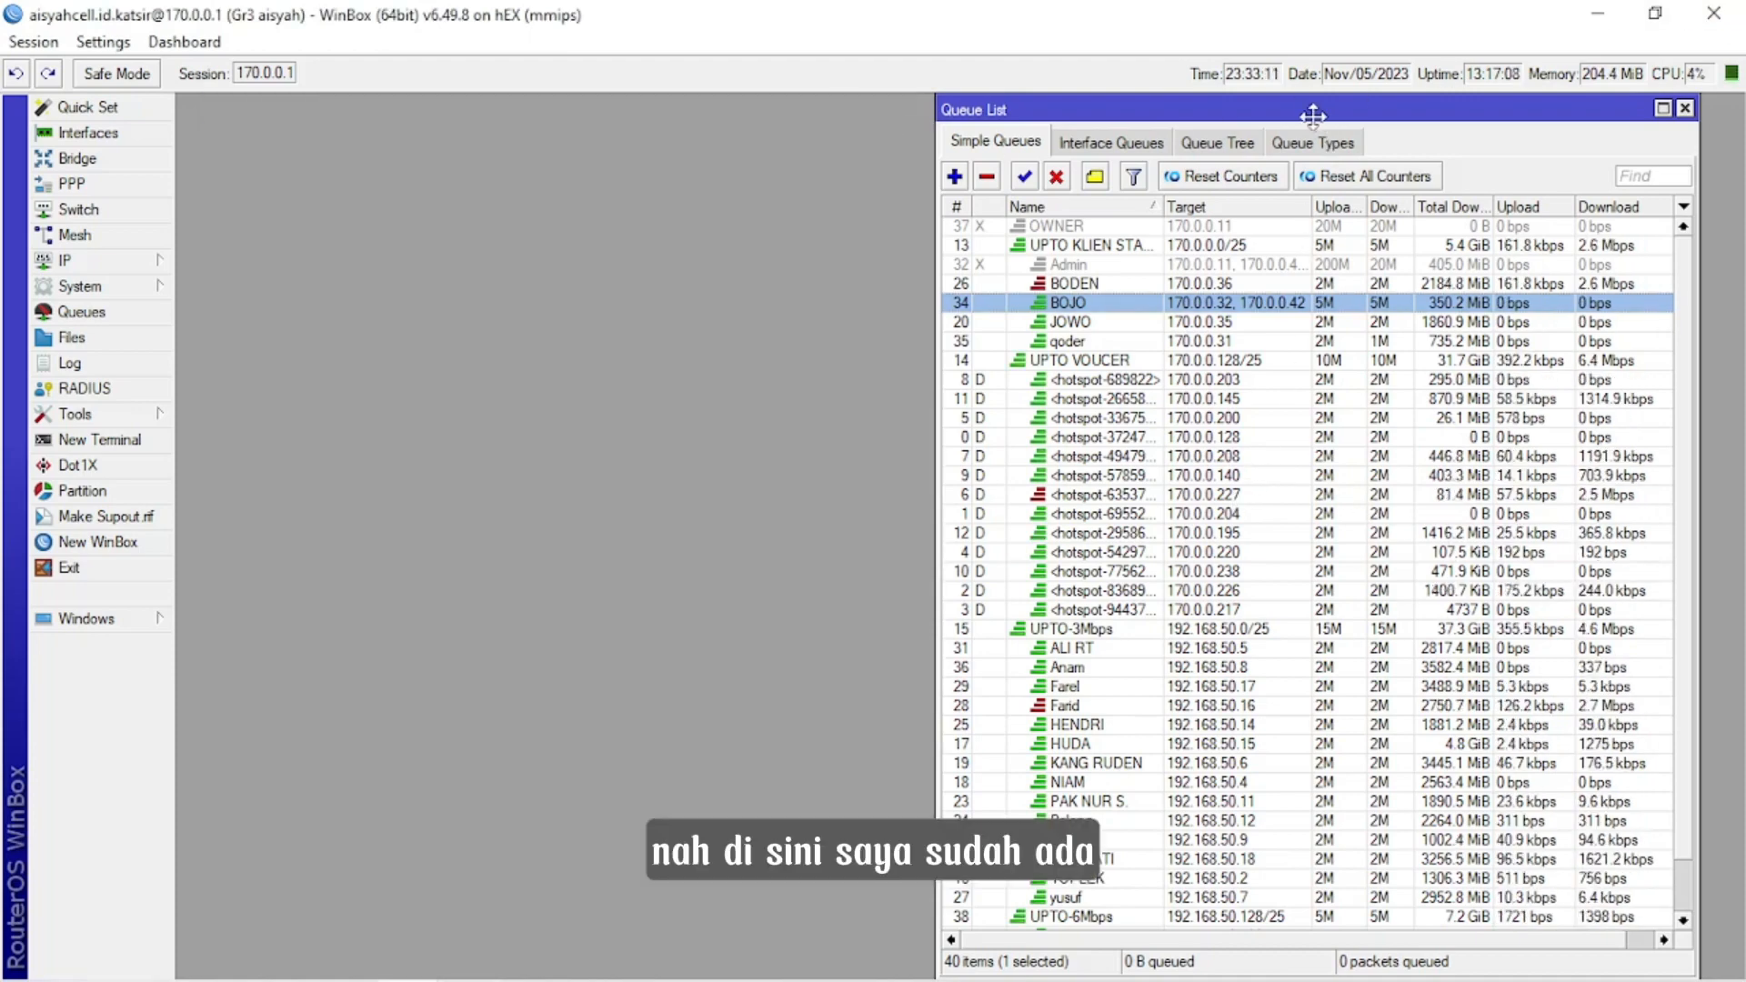
{"action": "left_click_drag", "start_coordinate": [1317, 109], "coordinate": [906, 67]}
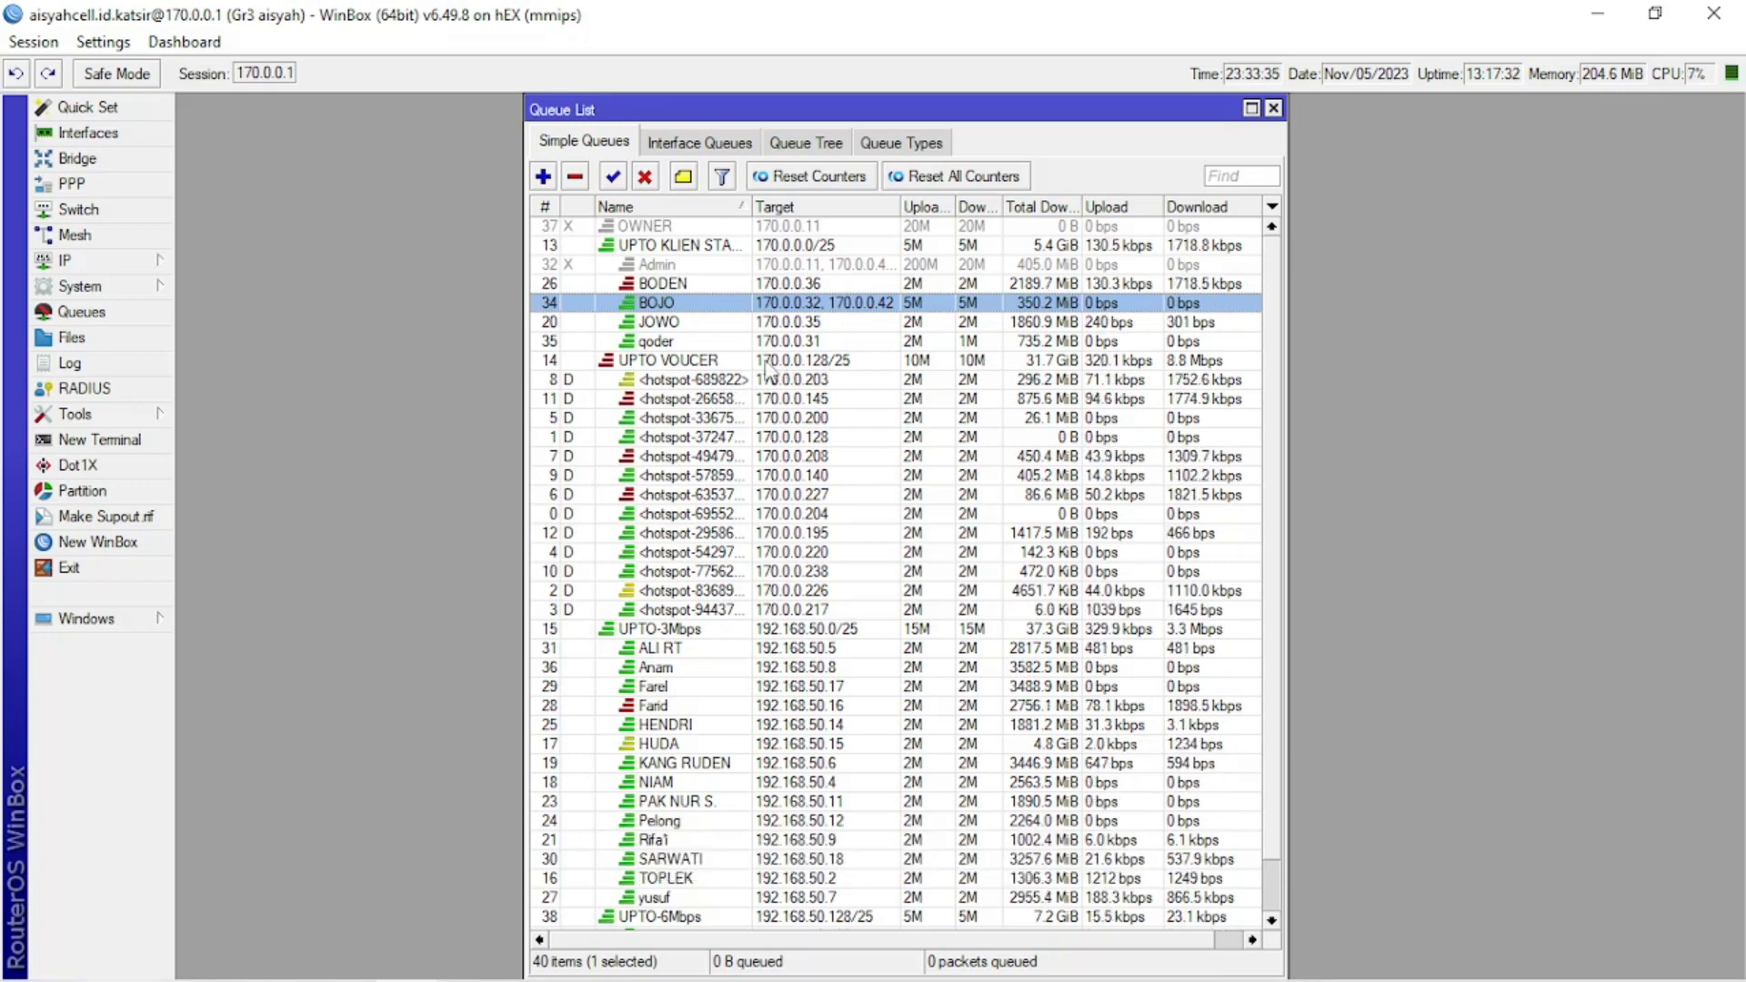
{"action": "double_click", "coordinate": [686, 364]}
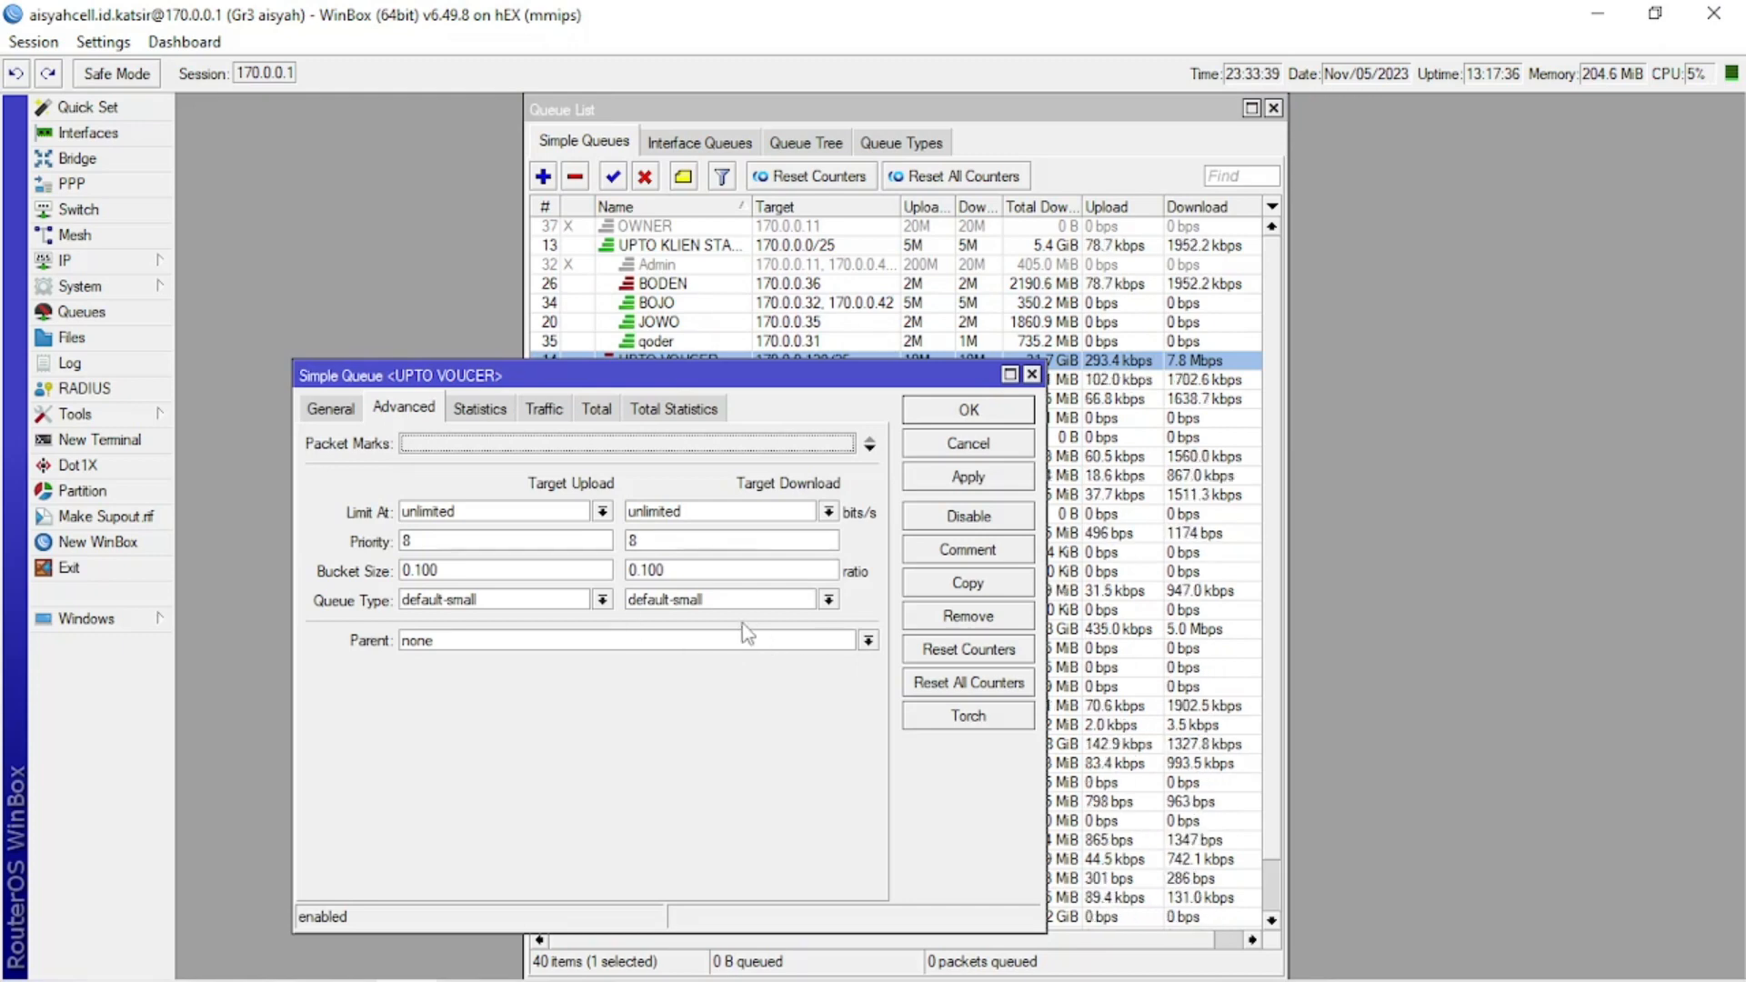
{"action": "left_click", "coordinate": [332, 409]}
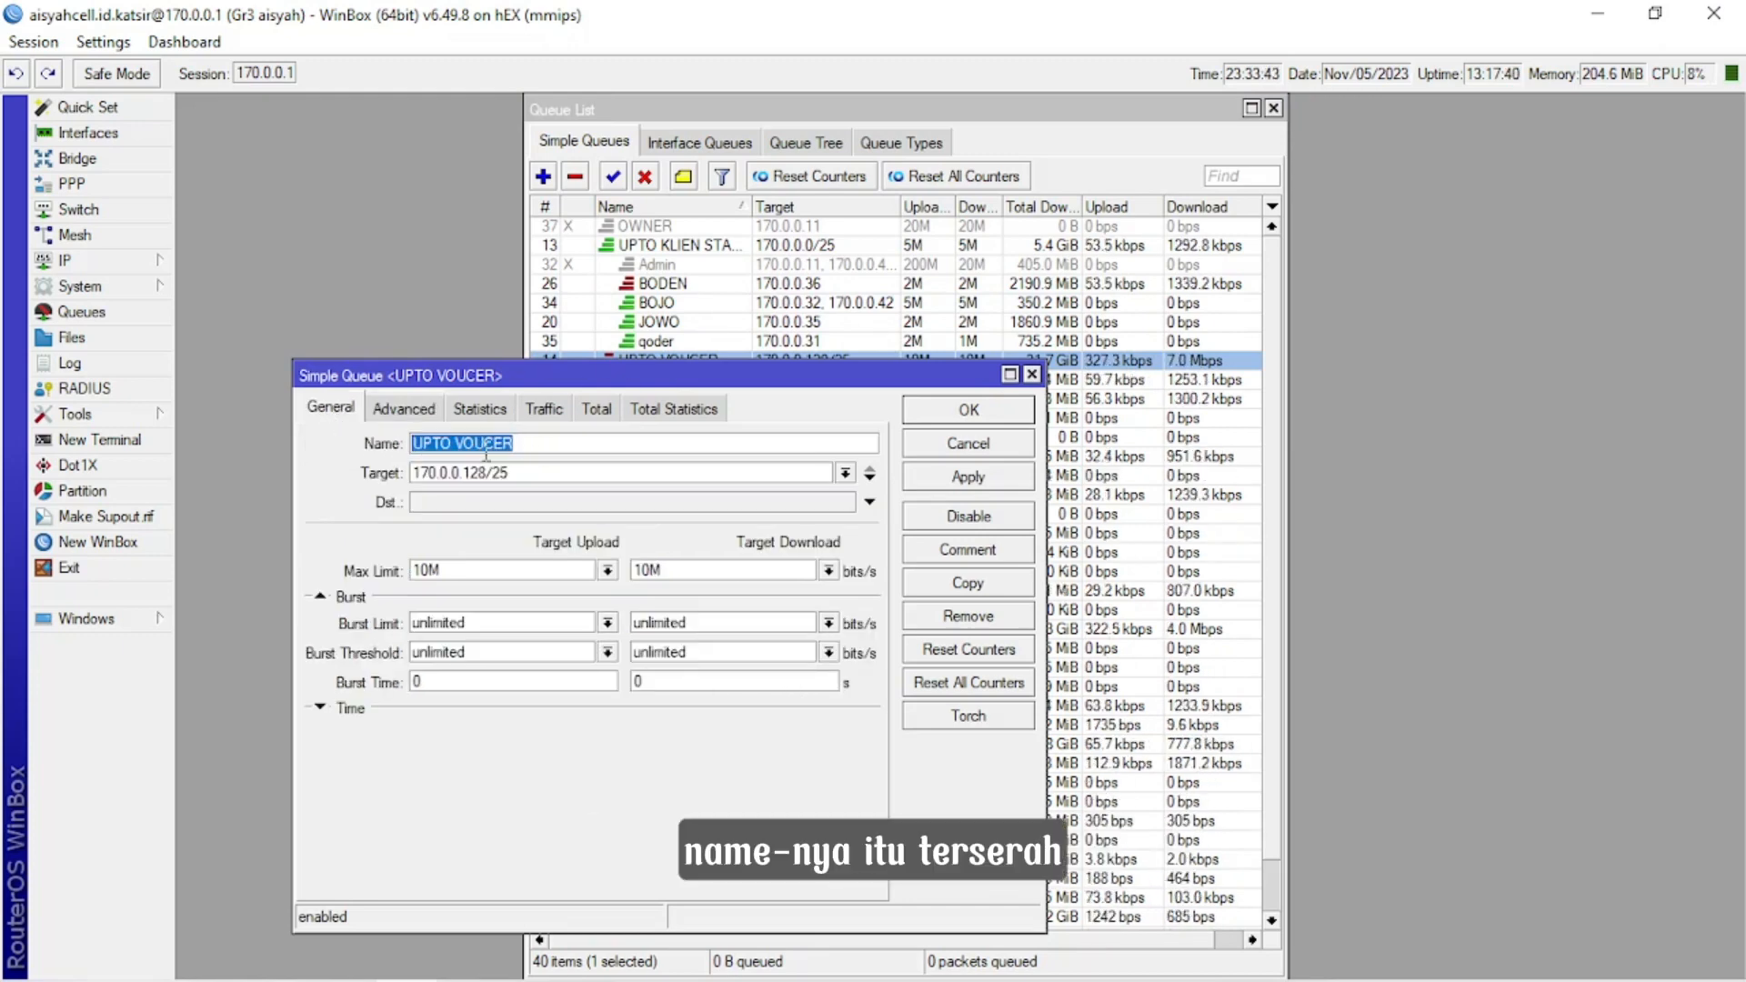
{"action": "left_click", "coordinate": [550, 472]}
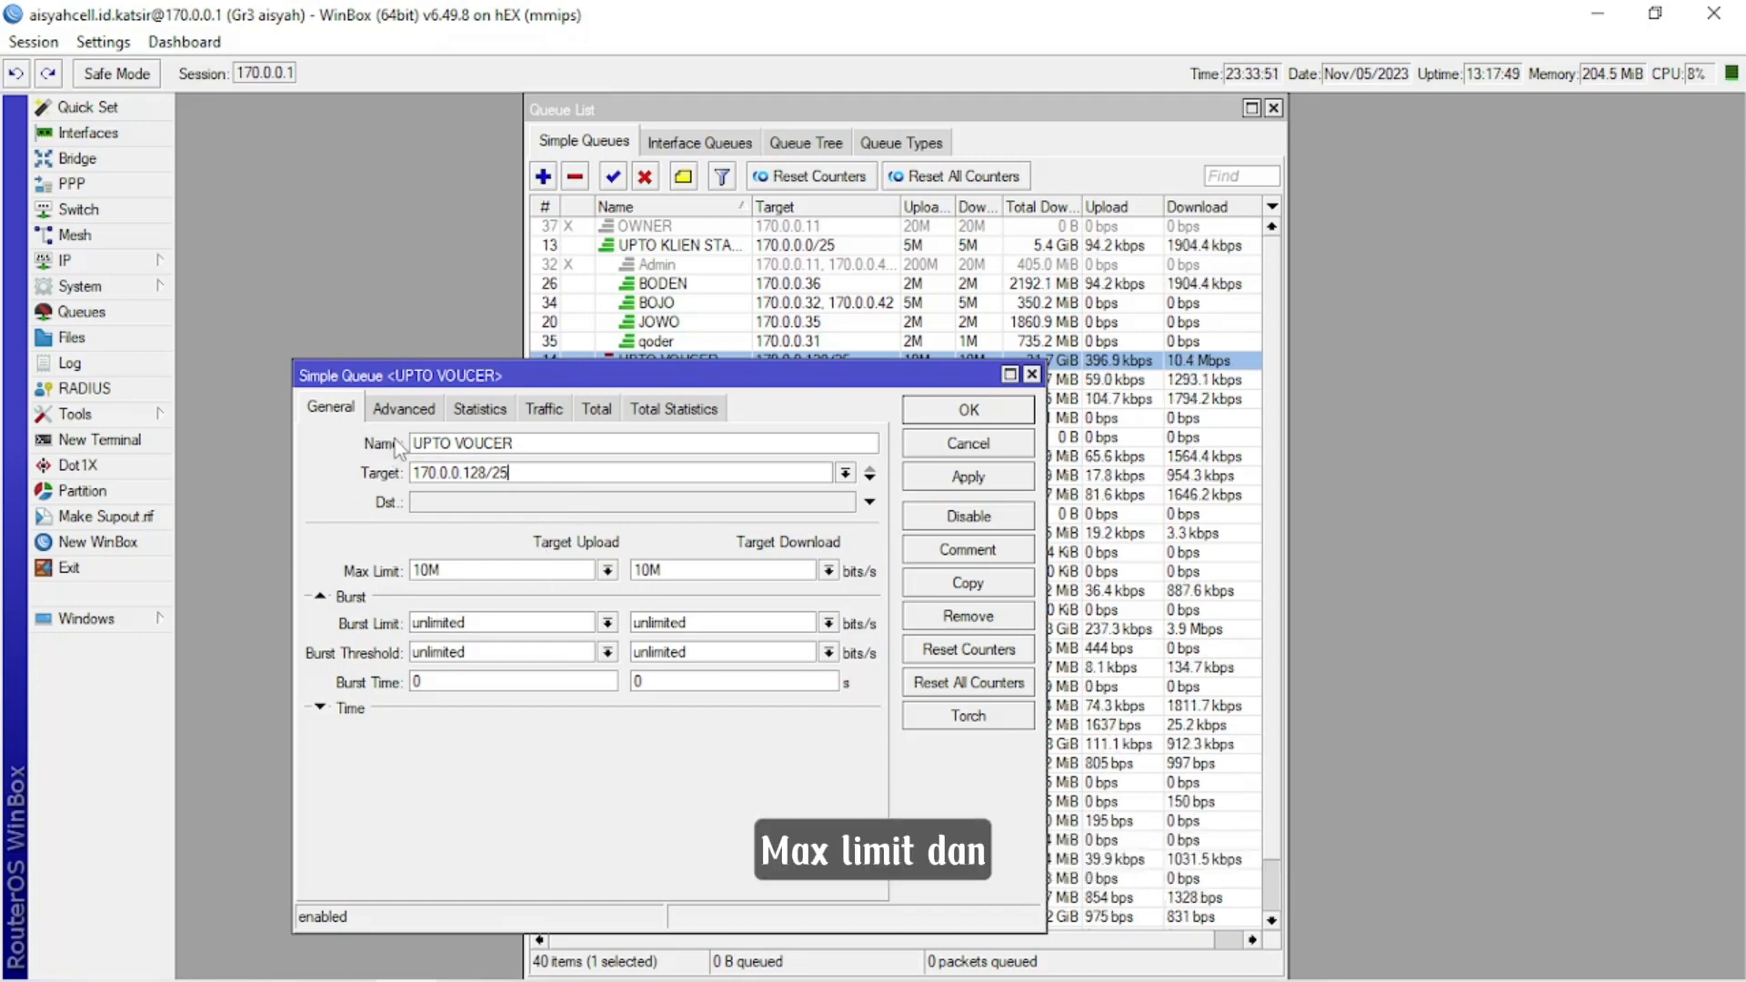
{"action": "left_click", "coordinate": [400, 411]}
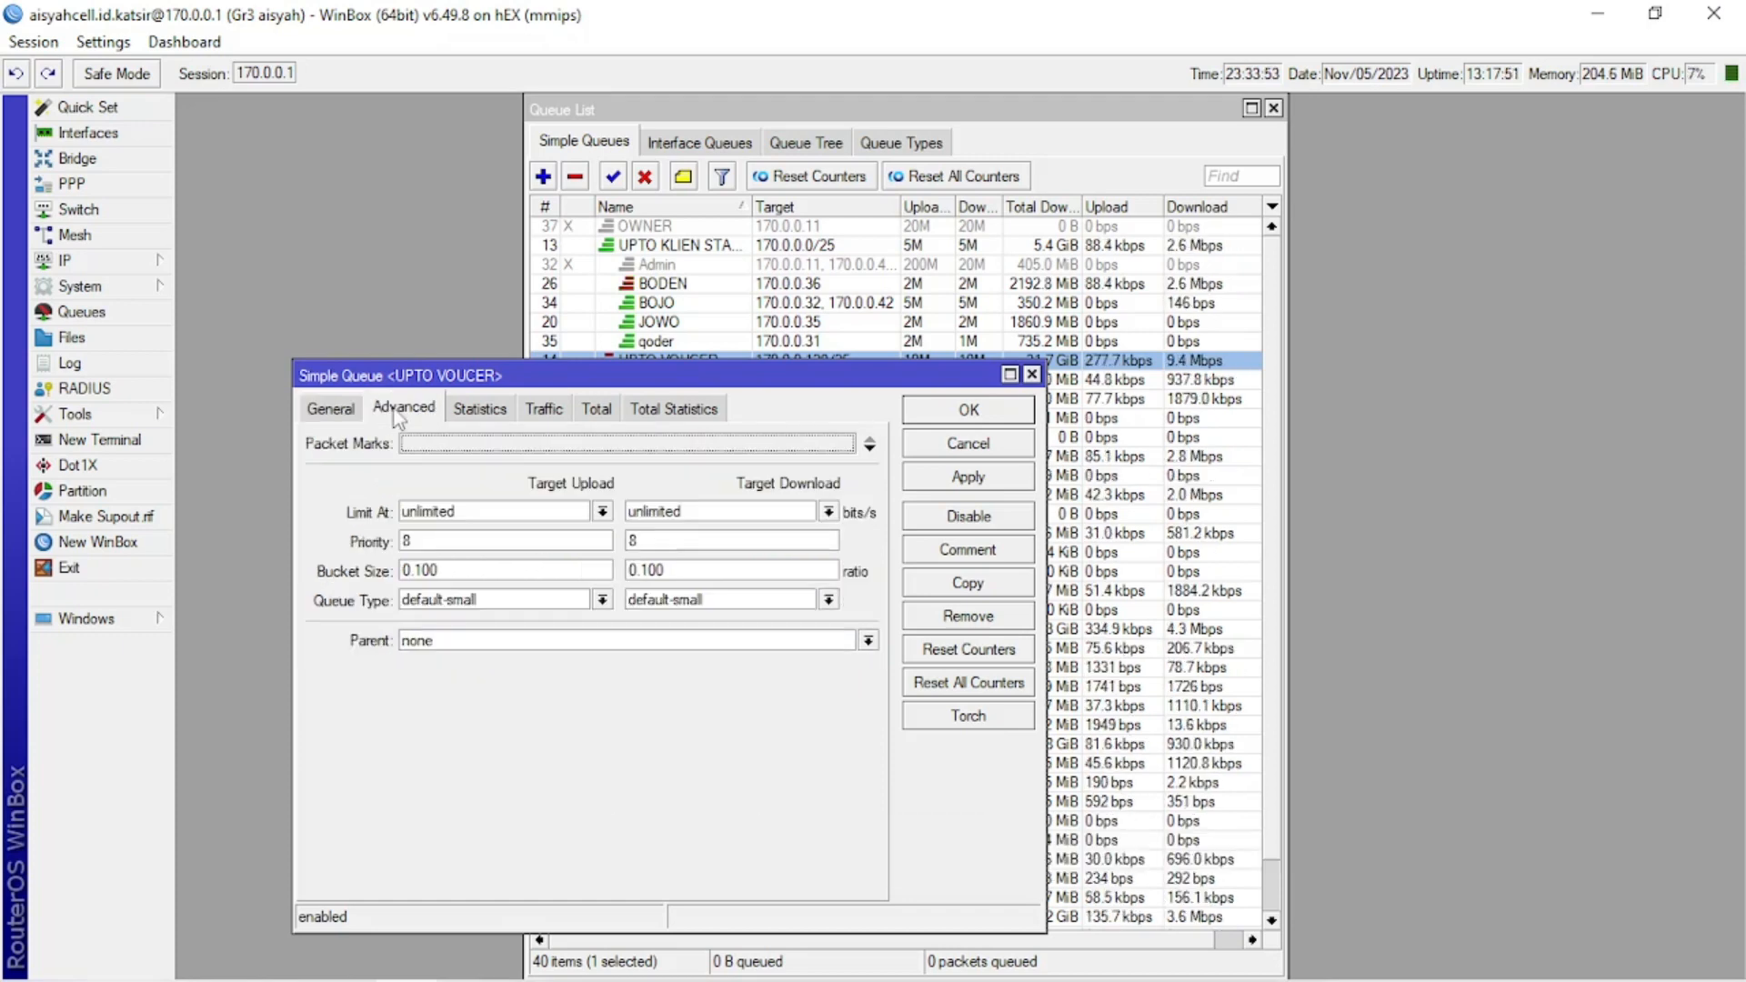
{"action": "left_click", "coordinate": [338, 411]}
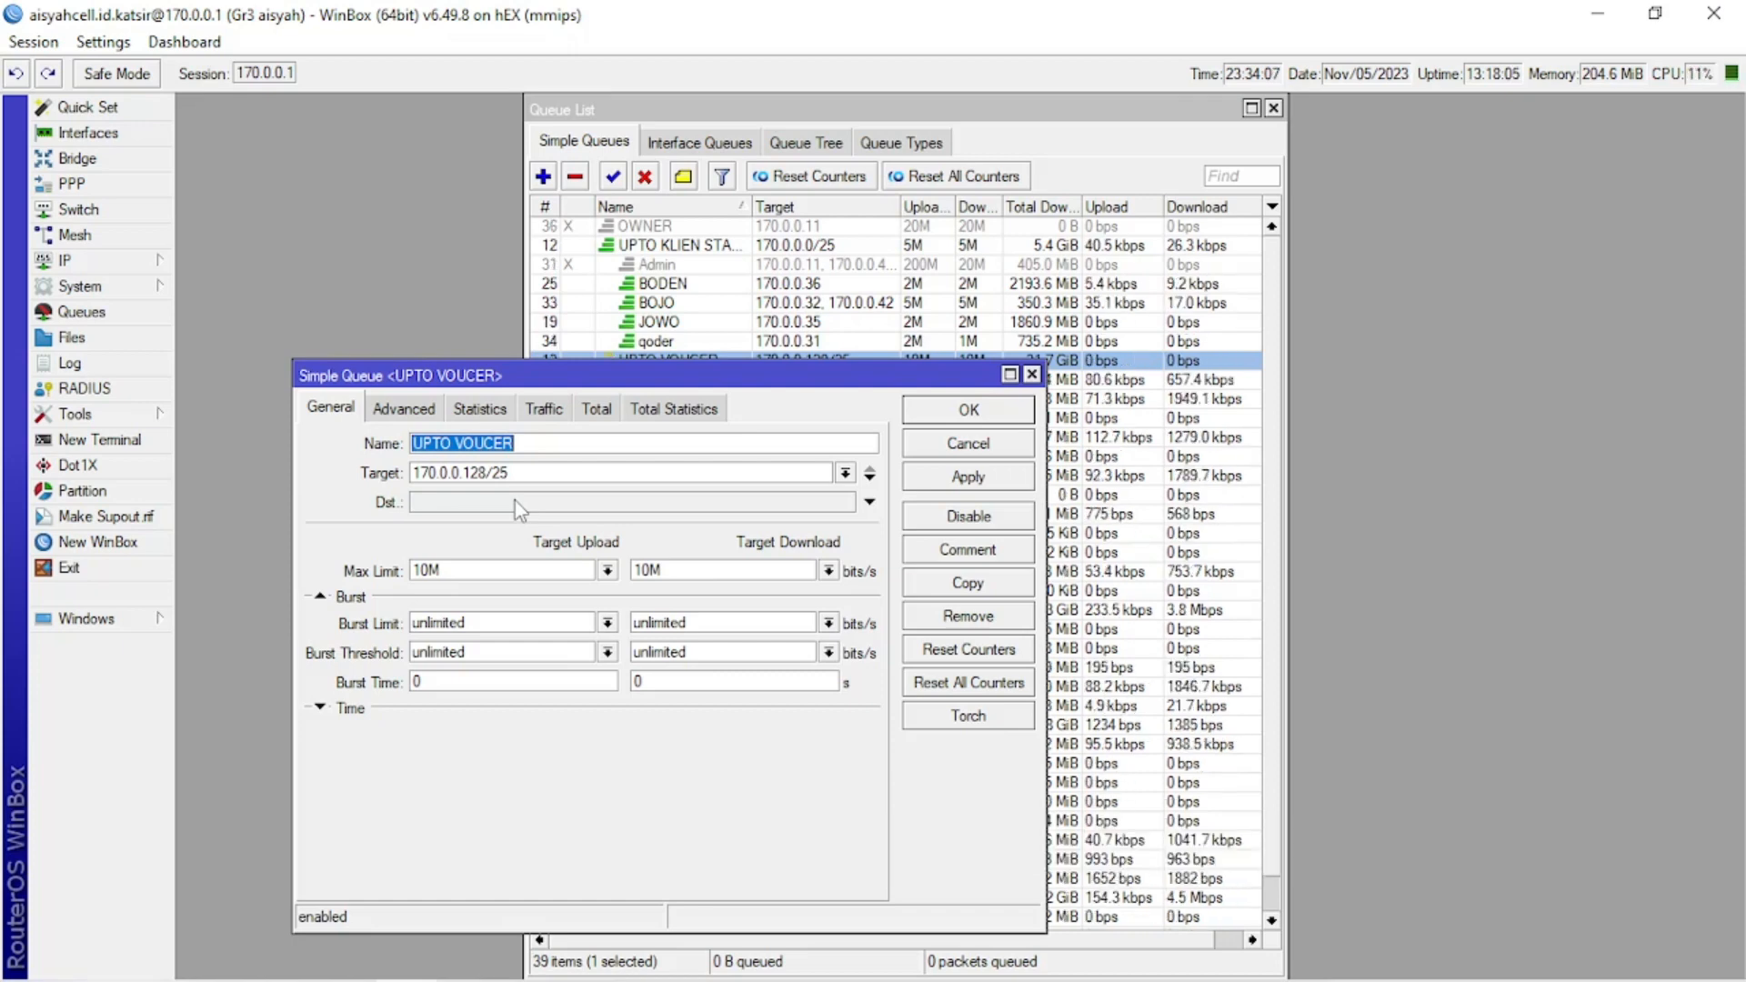
Check the router's IP address list for the network assigned to the ether5-LOKAL interface, and close the list.
{"action": "left_click", "coordinate": [89, 263]}
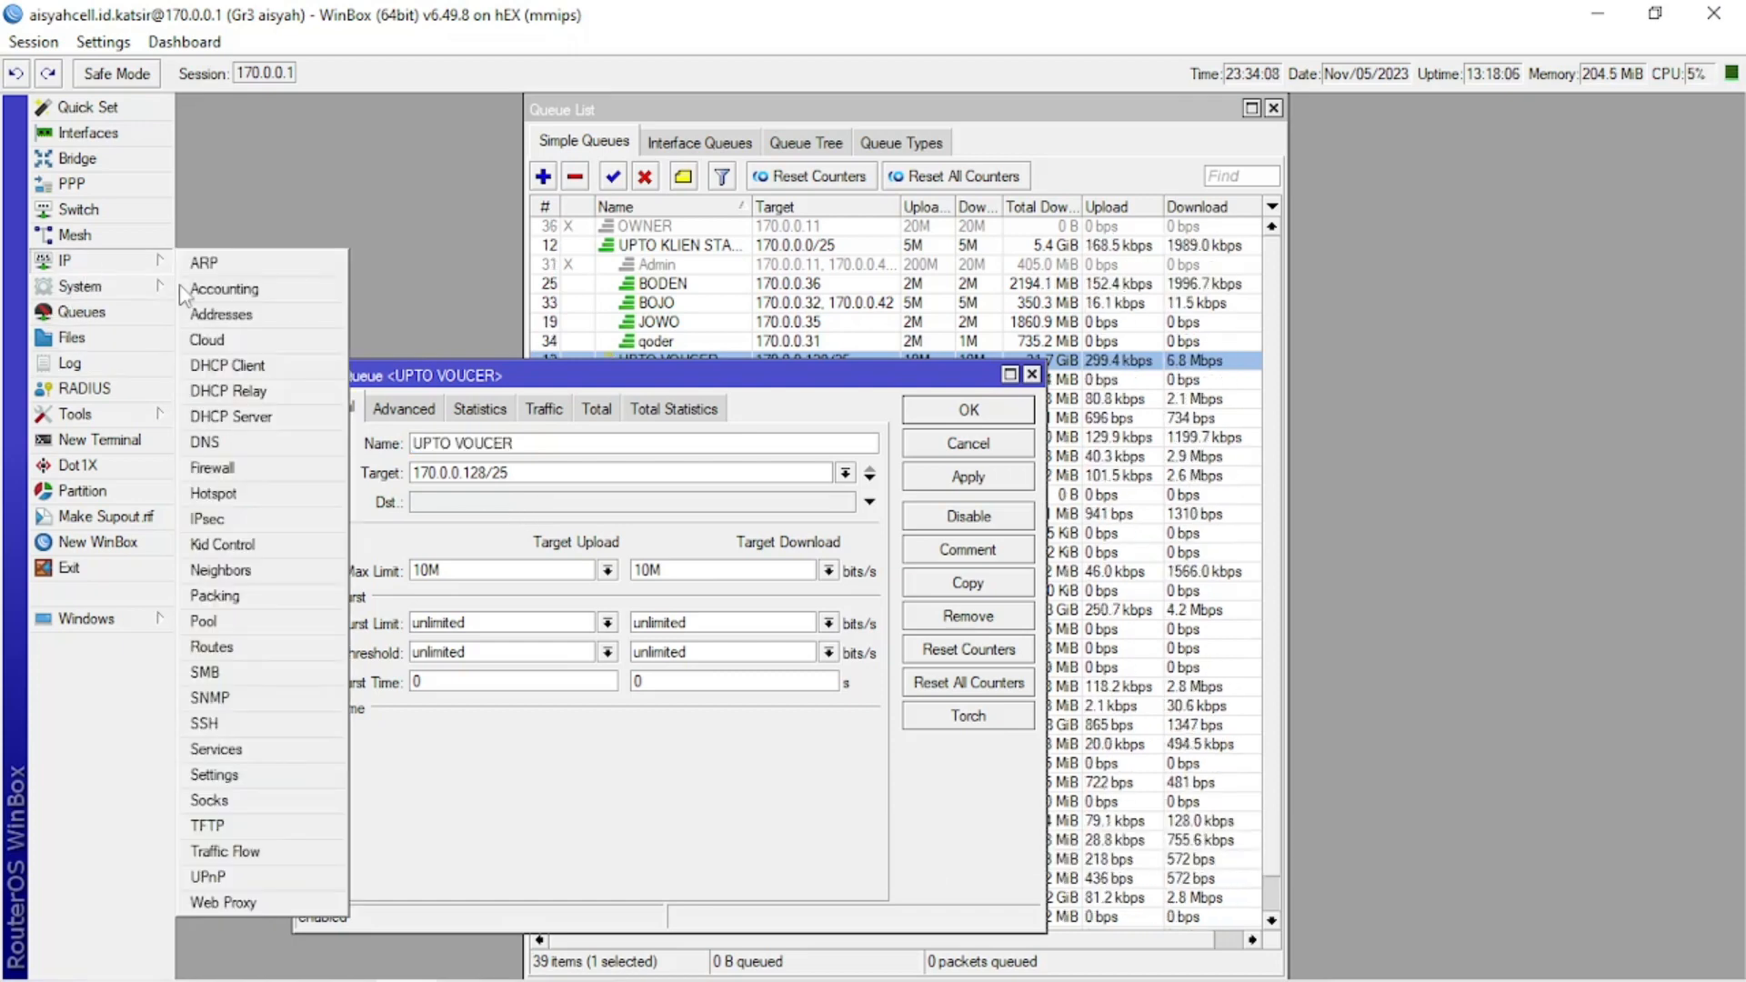
{"action": "left_click", "coordinate": [258, 314]}
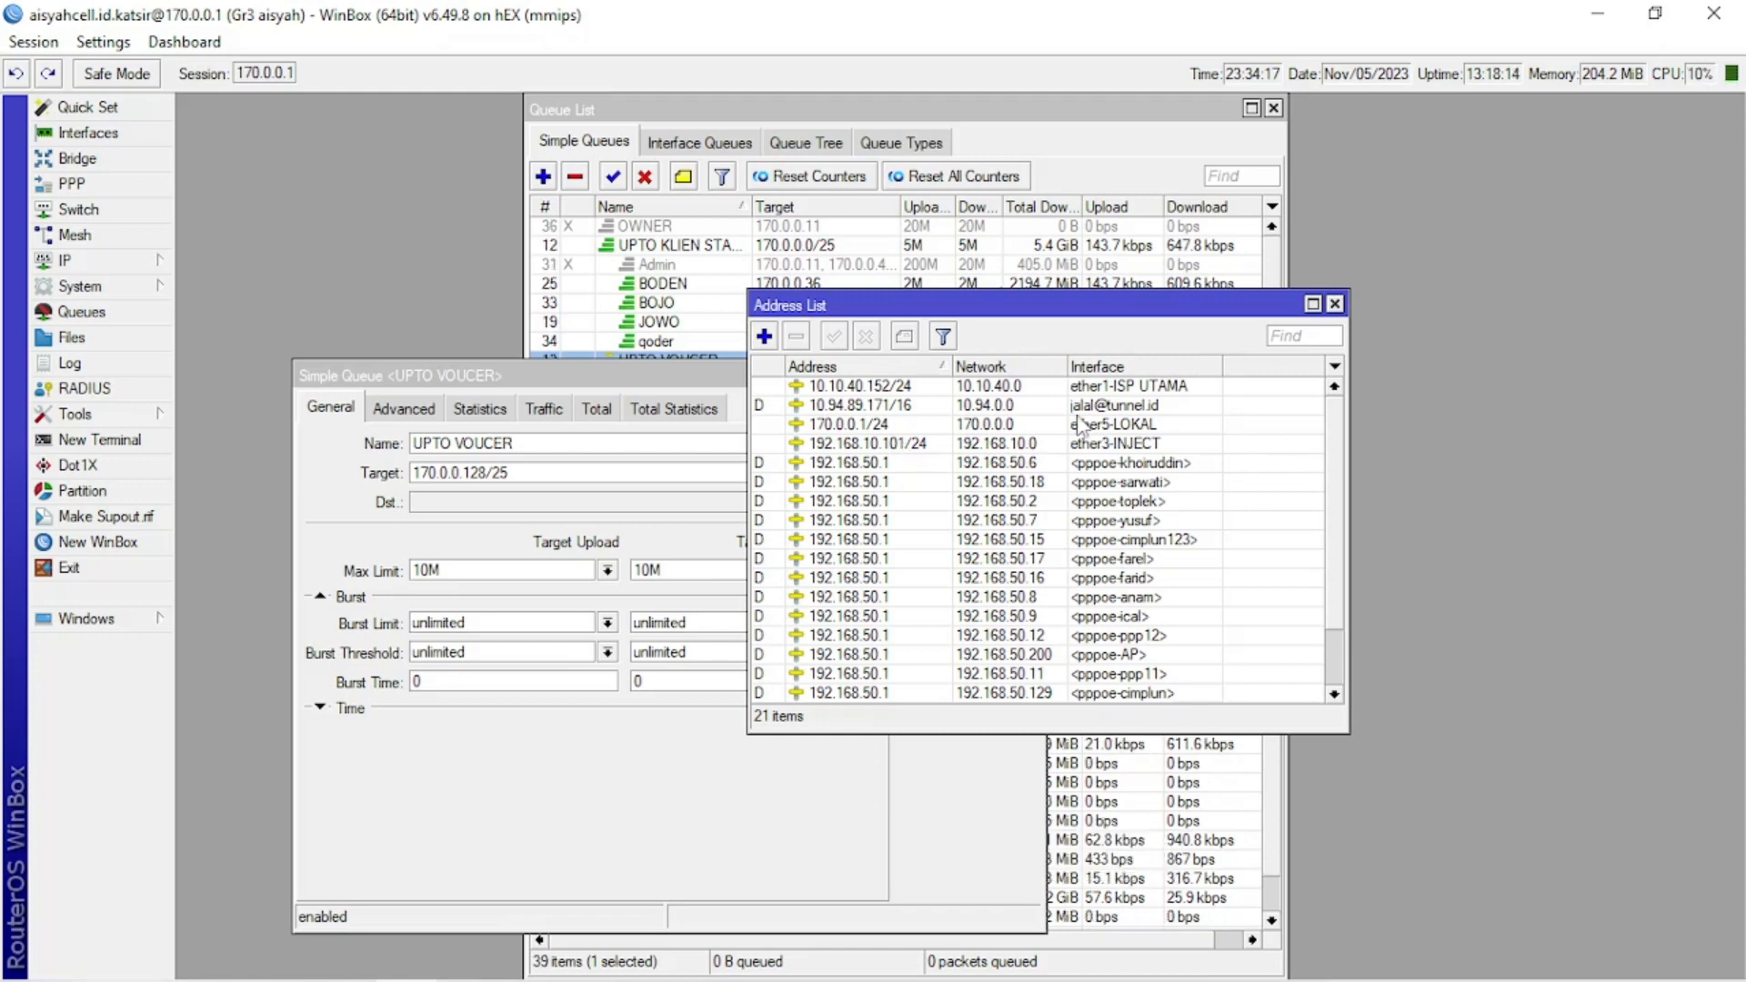
{"action": "left_click", "coordinate": [1335, 304]}
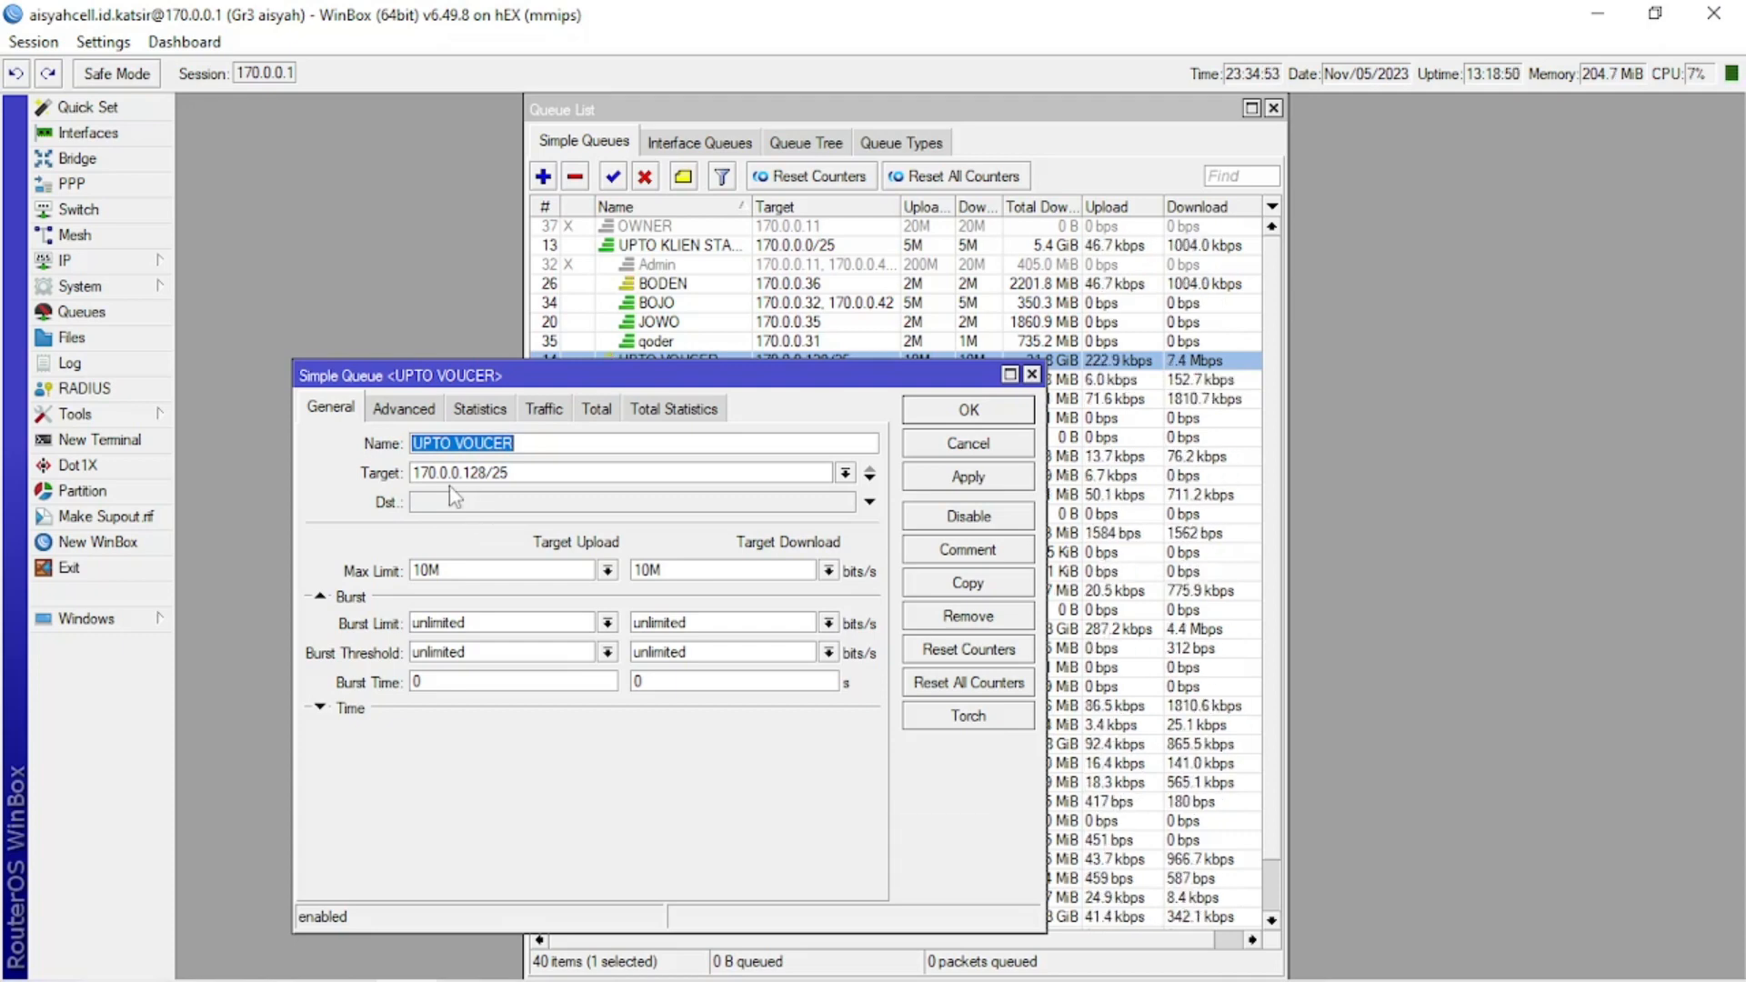
{"action": "left_click", "coordinate": [485, 473]}
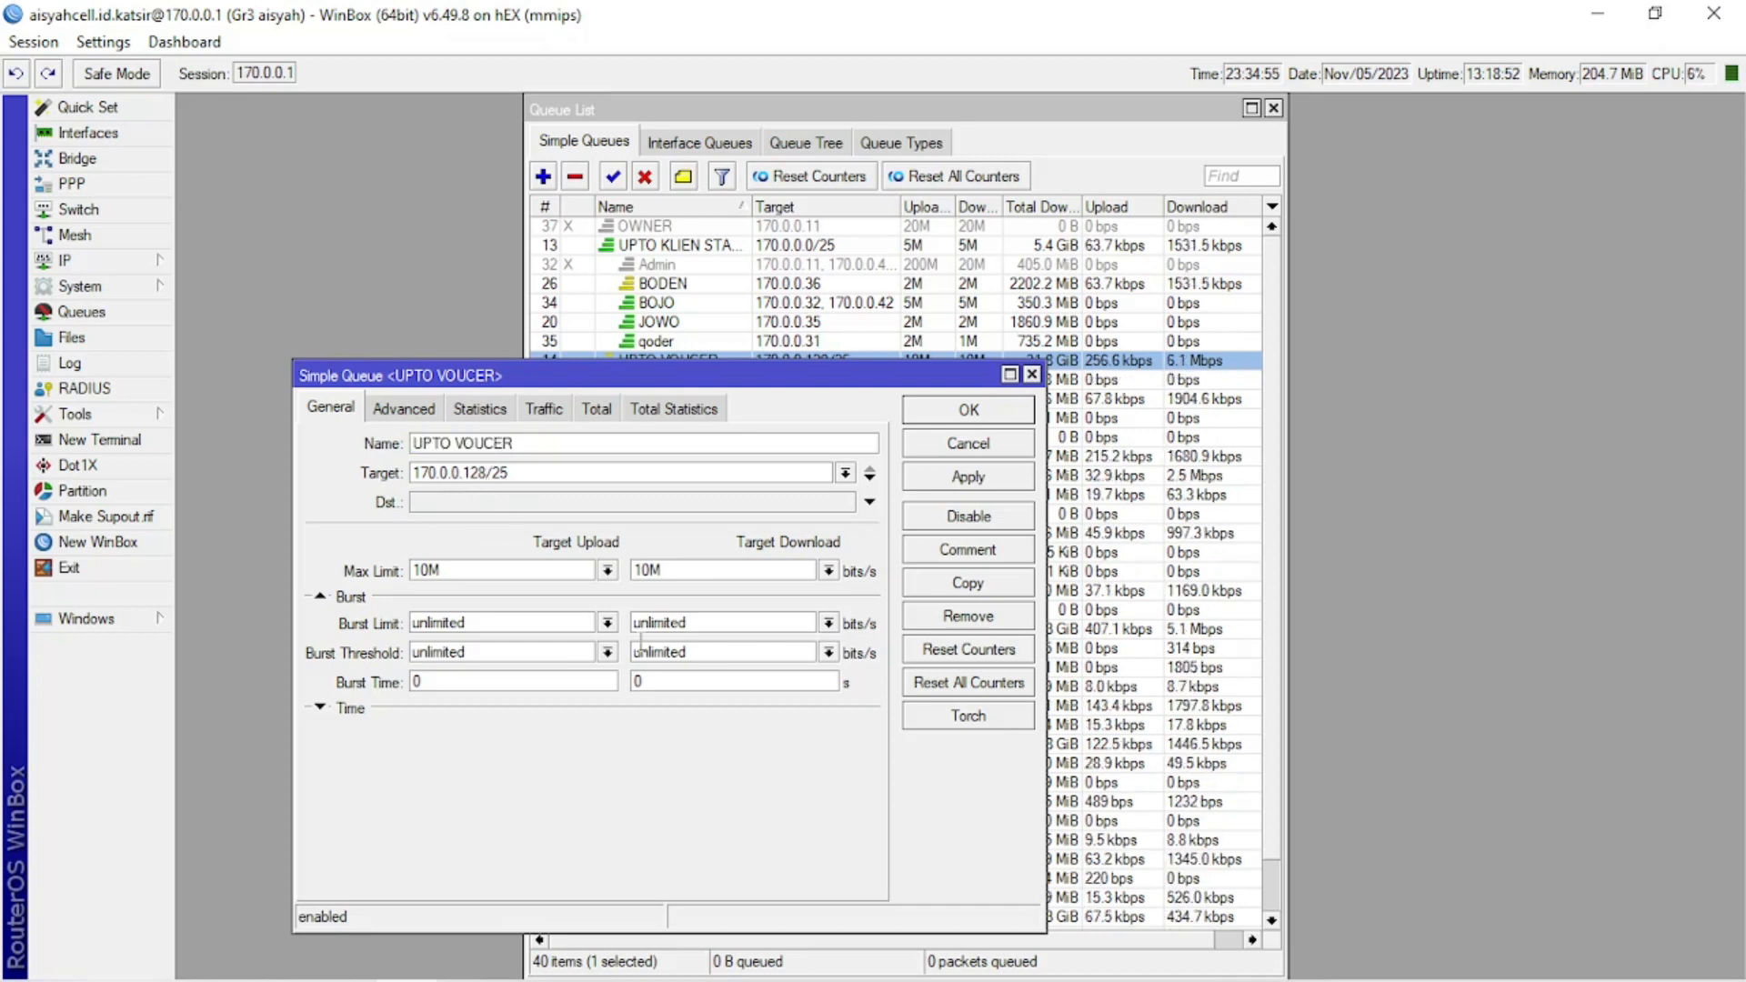
{"action": "key", "text": "BackSpace"}
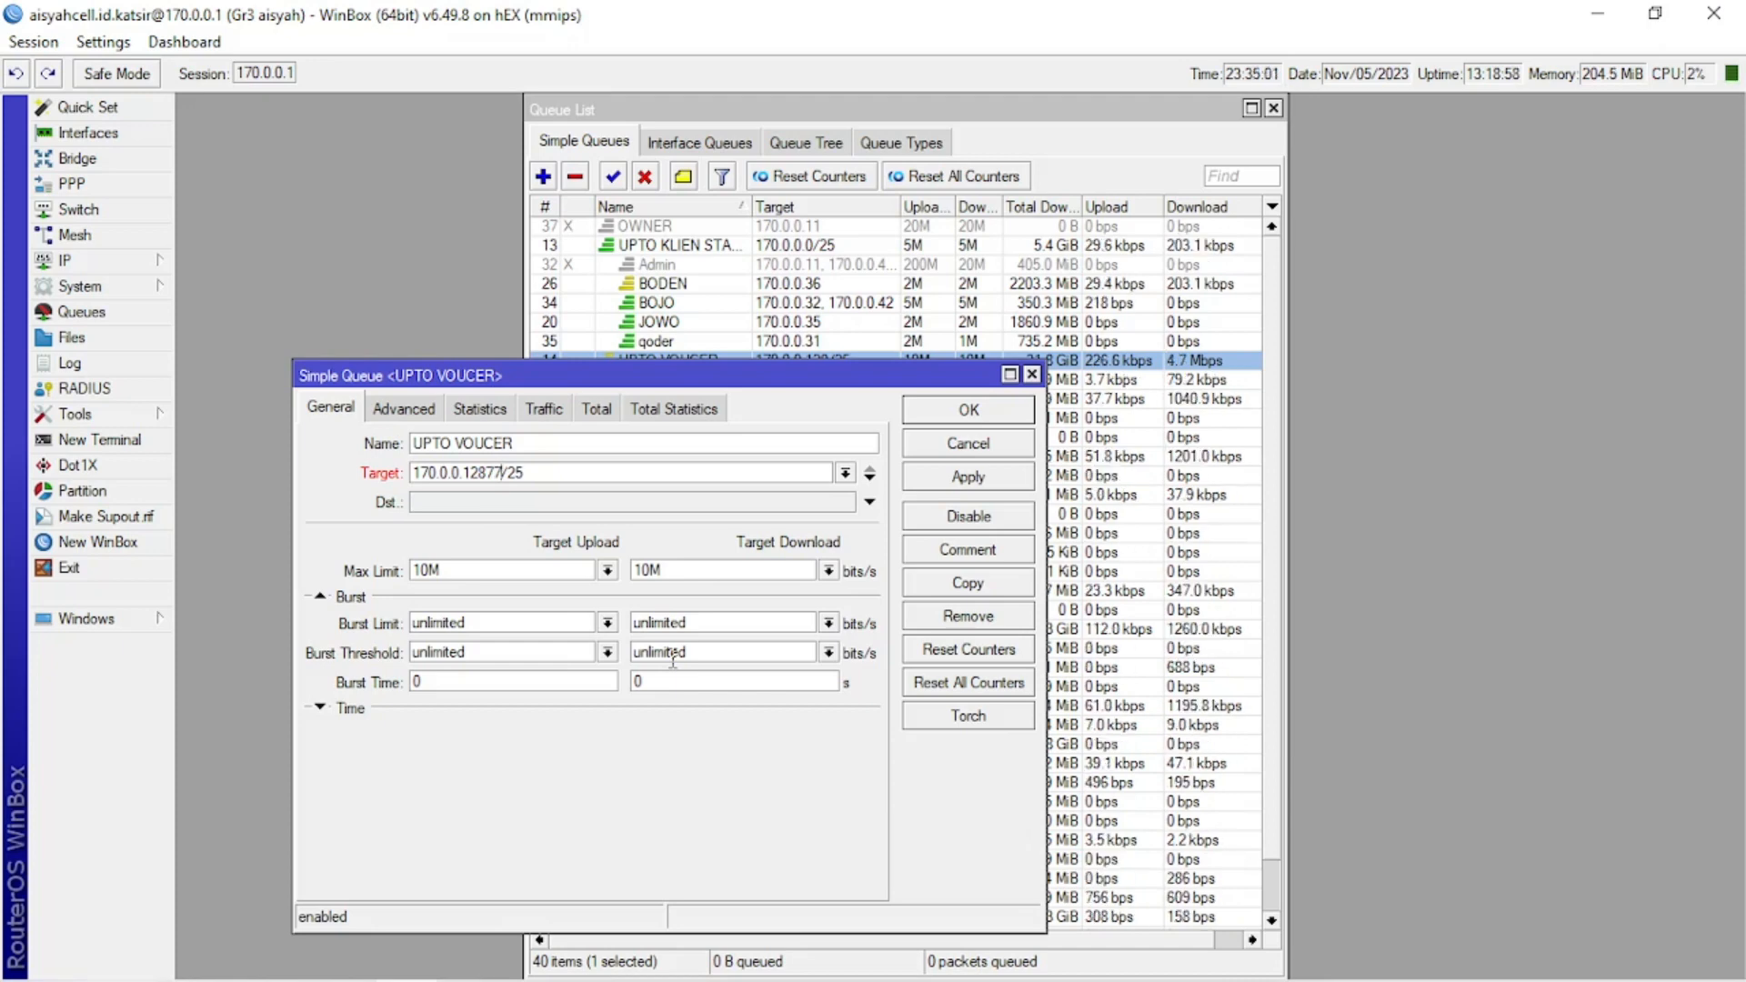
{"action": "key", "text": "BackSpace"}
{"action": "key", "text": "BackSpace"}
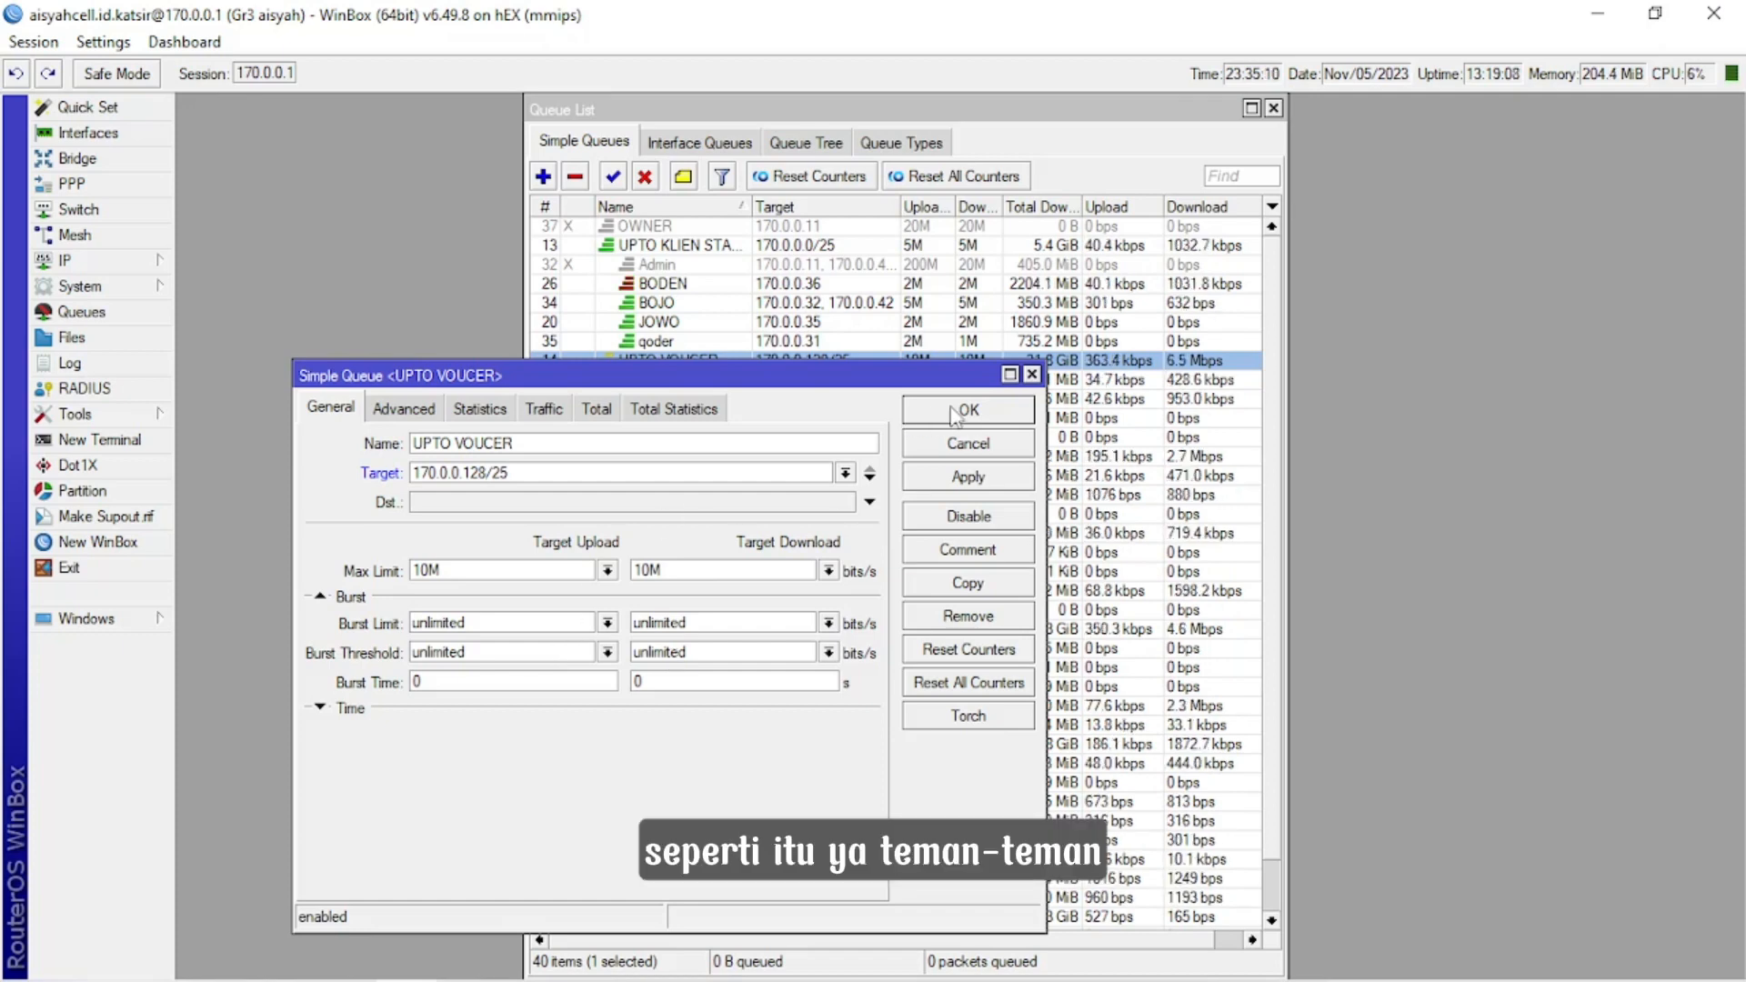
{"action": "left_click", "coordinate": [1032, 376]}
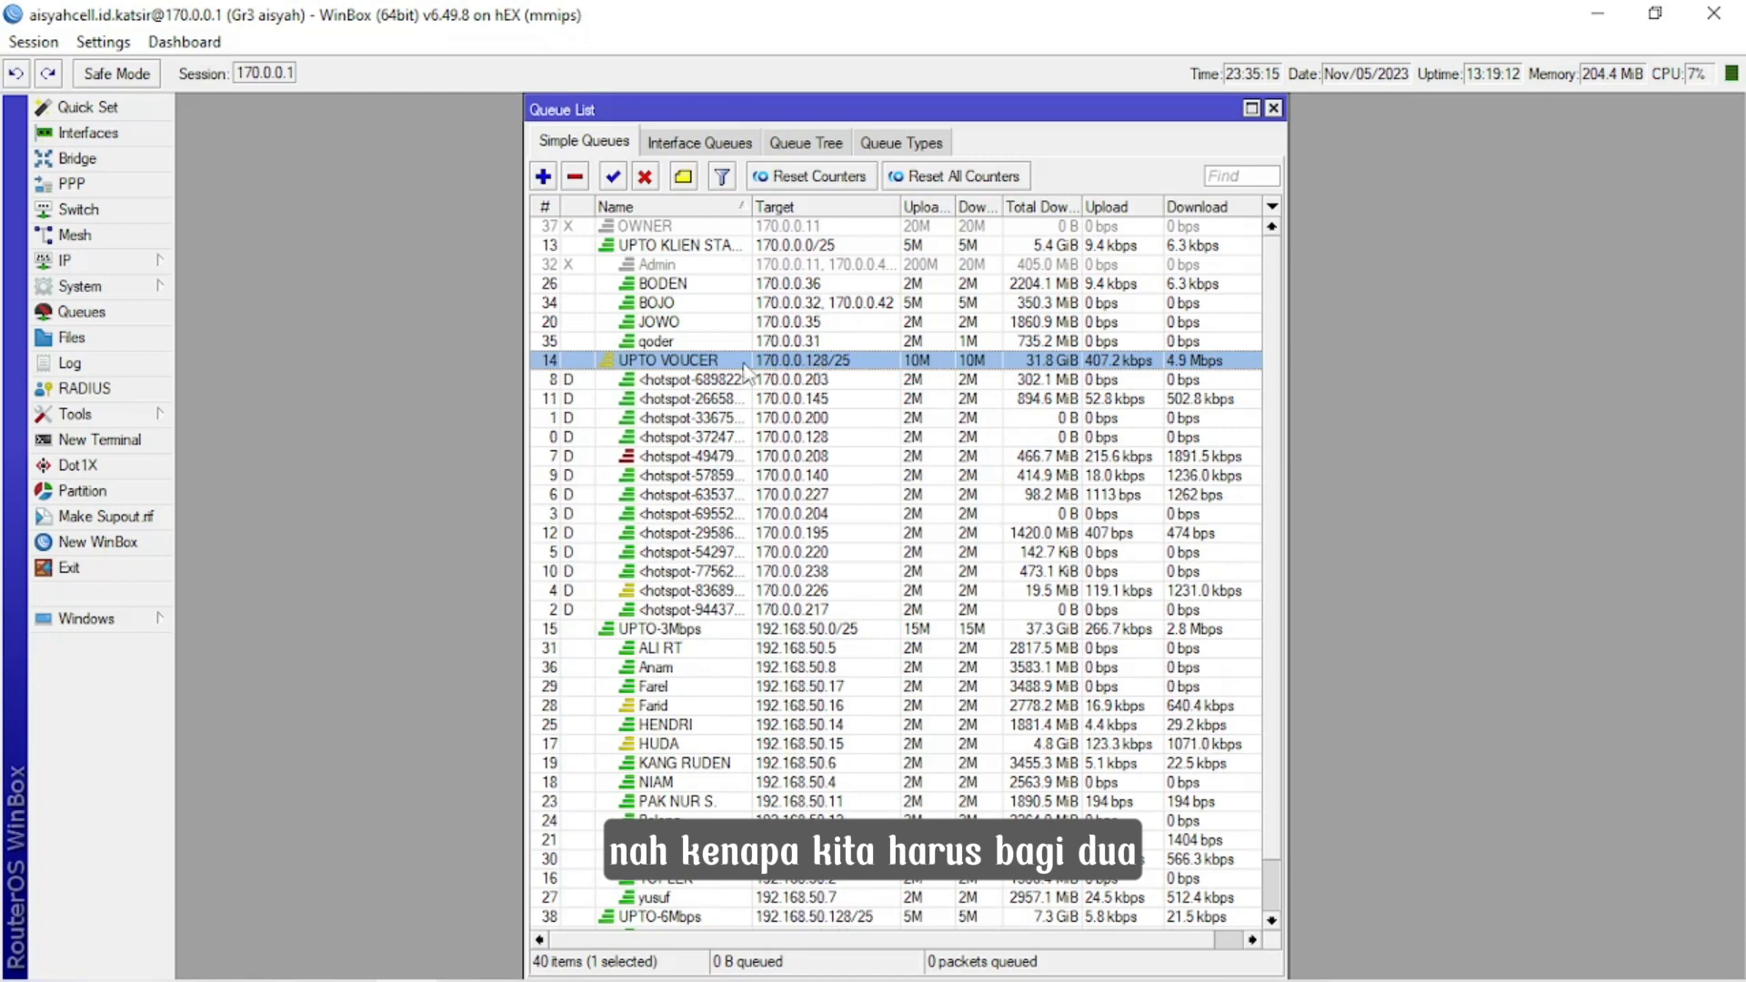
Review the IP pools, inspect the address range of pool-hotspot, and close the pool list.
{"action": "left_click", "coordinate": [106, 265]}
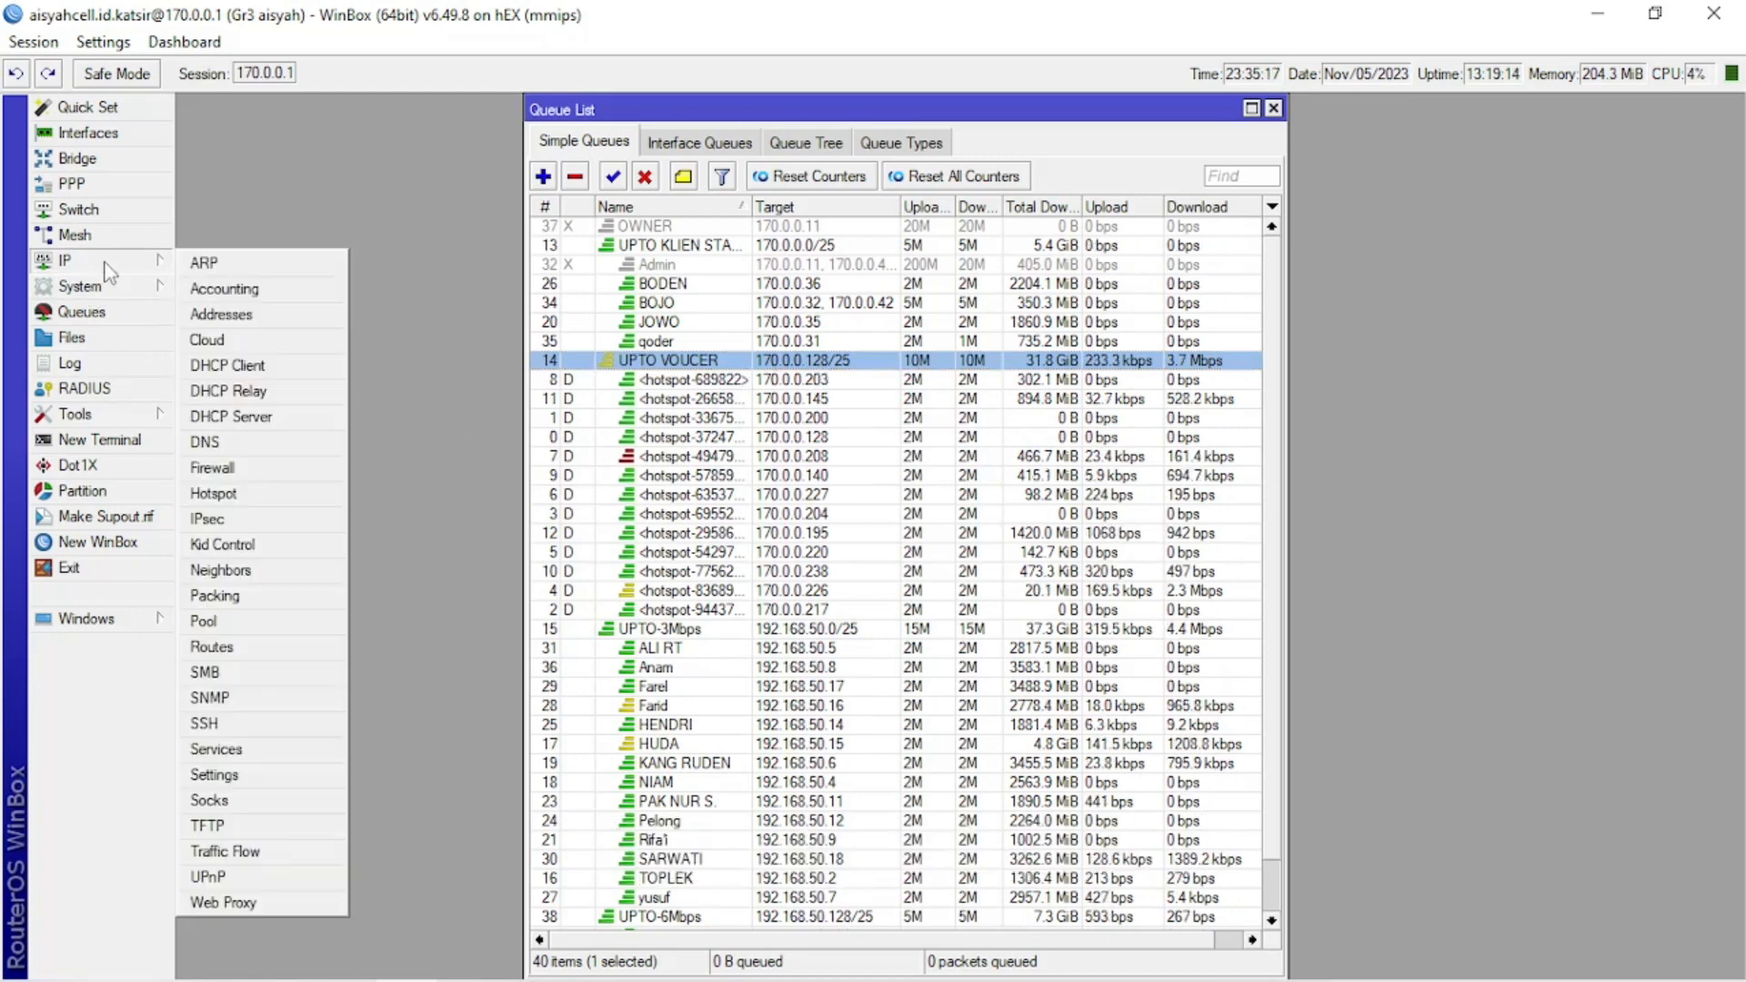
{"action": "left_click", "coordinate": [264, 634]}
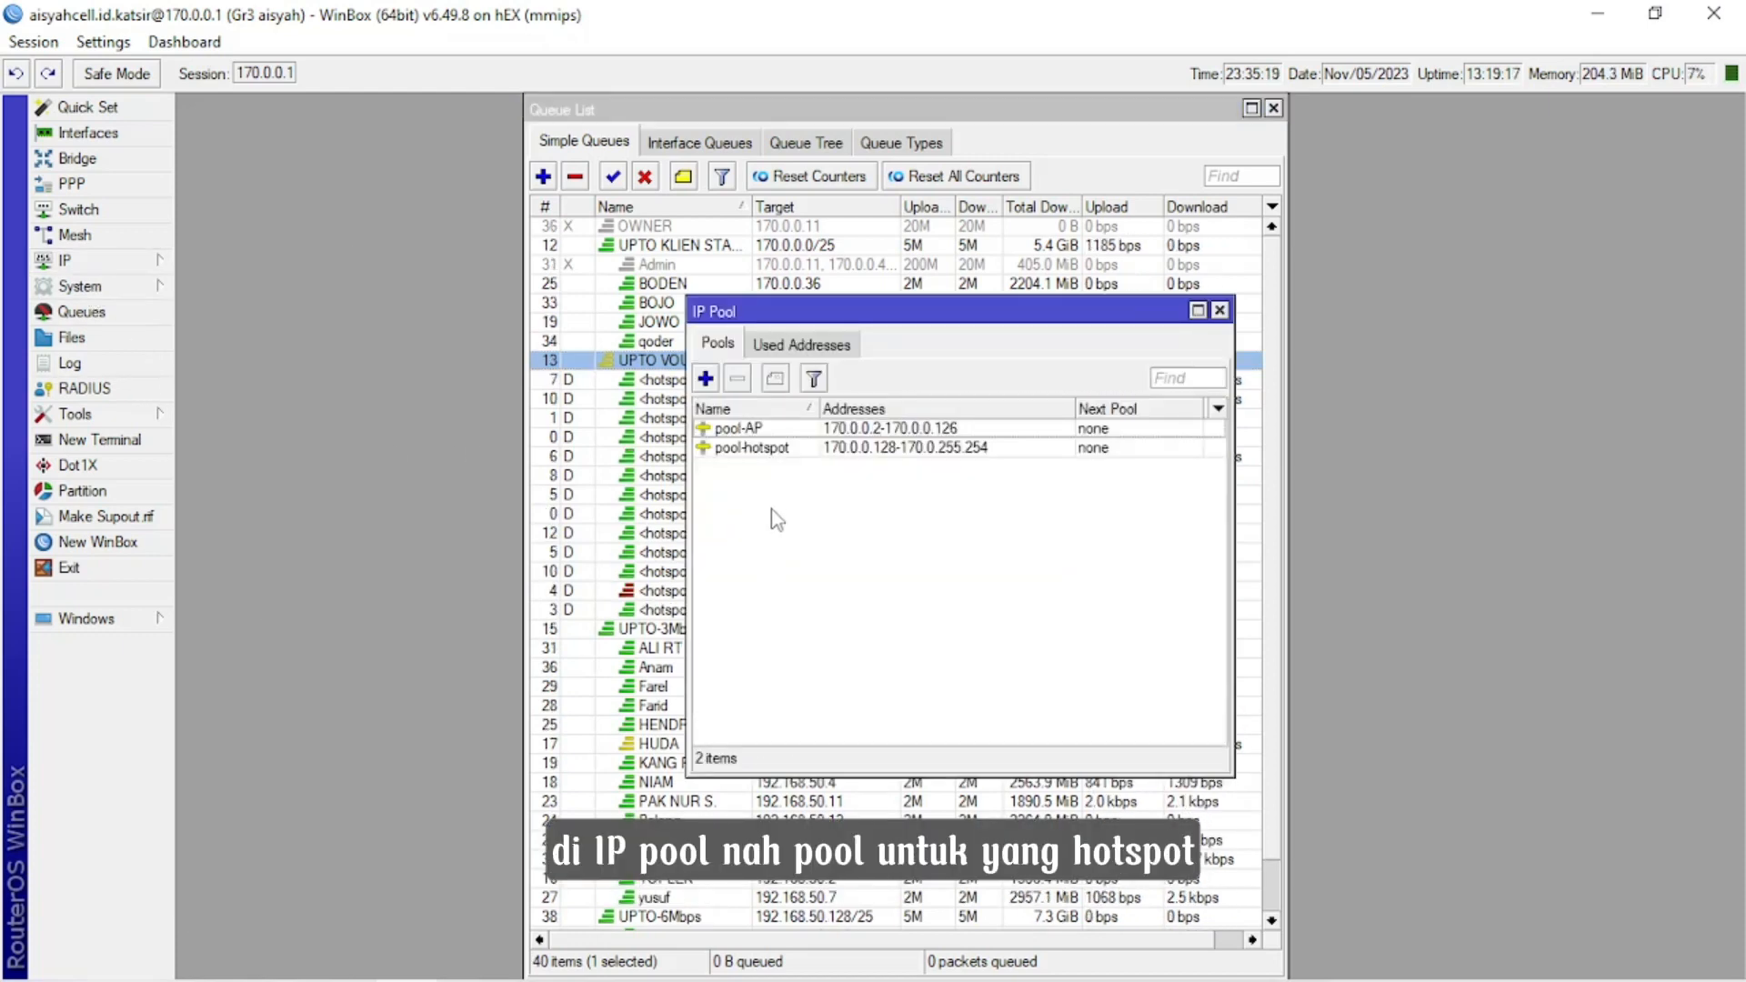
{"action": "left_click", "coordinate": [804, 447]}
{"action": "left_click", "coordinate": [897, 543]}
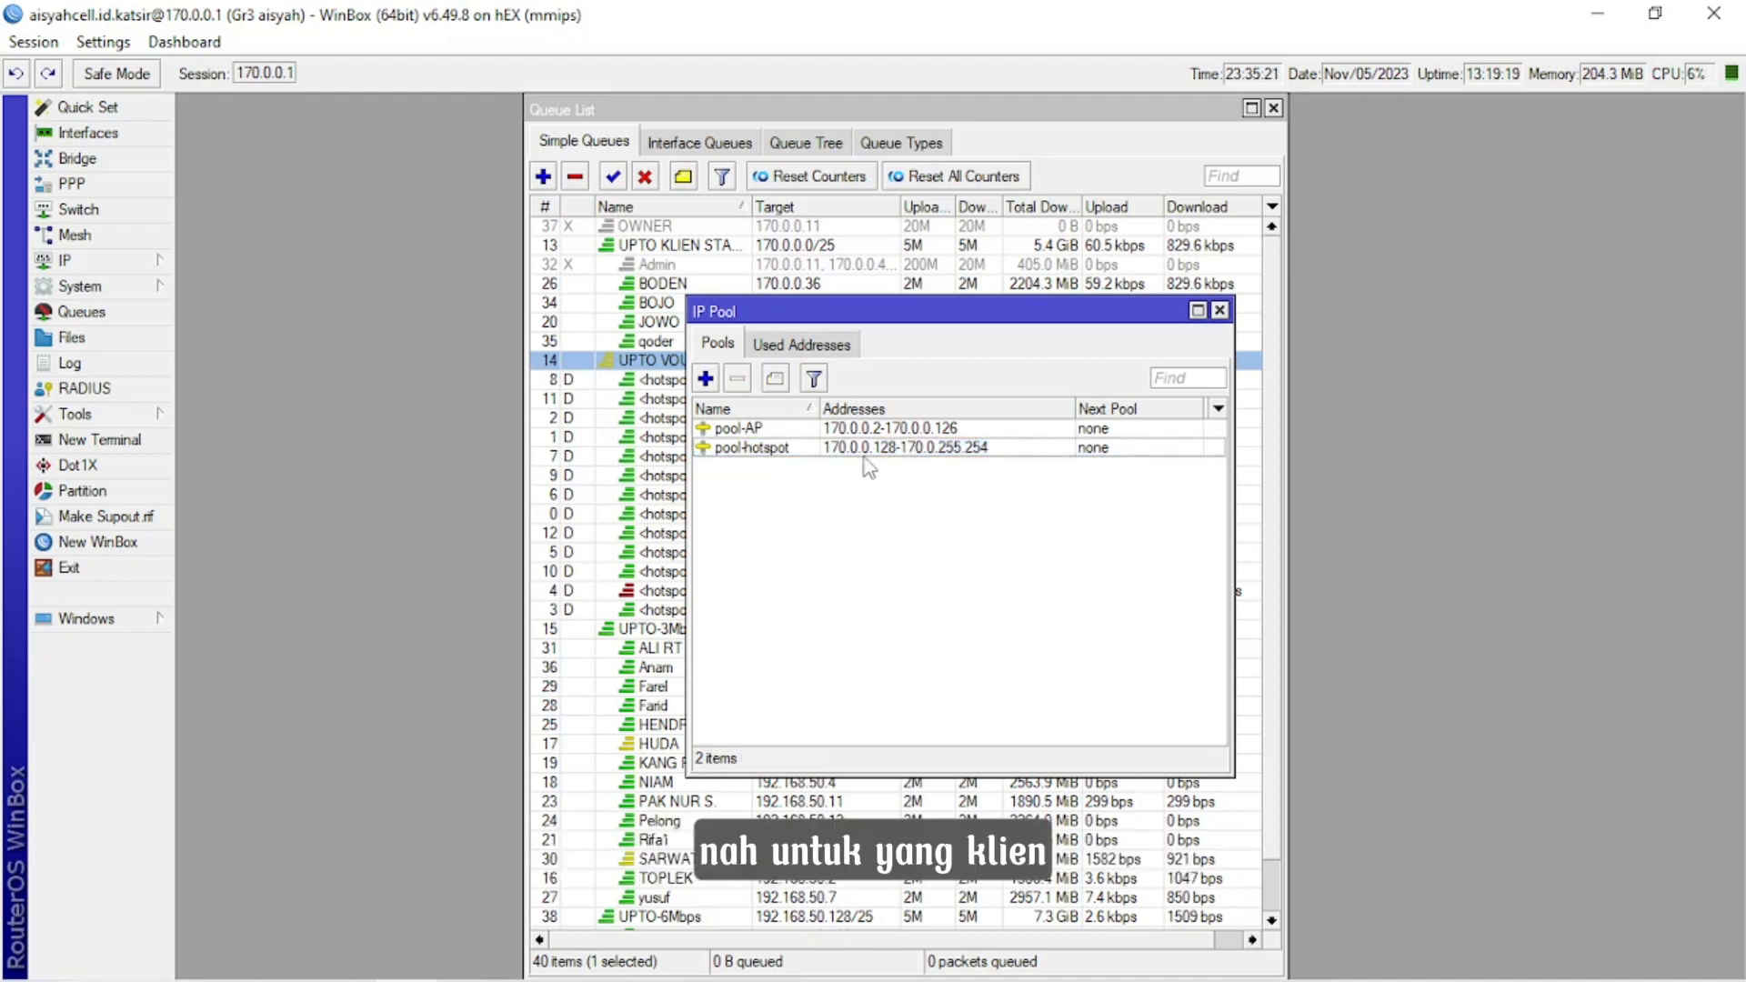
{"action": "left_click", "coordinate": [864, 449]}
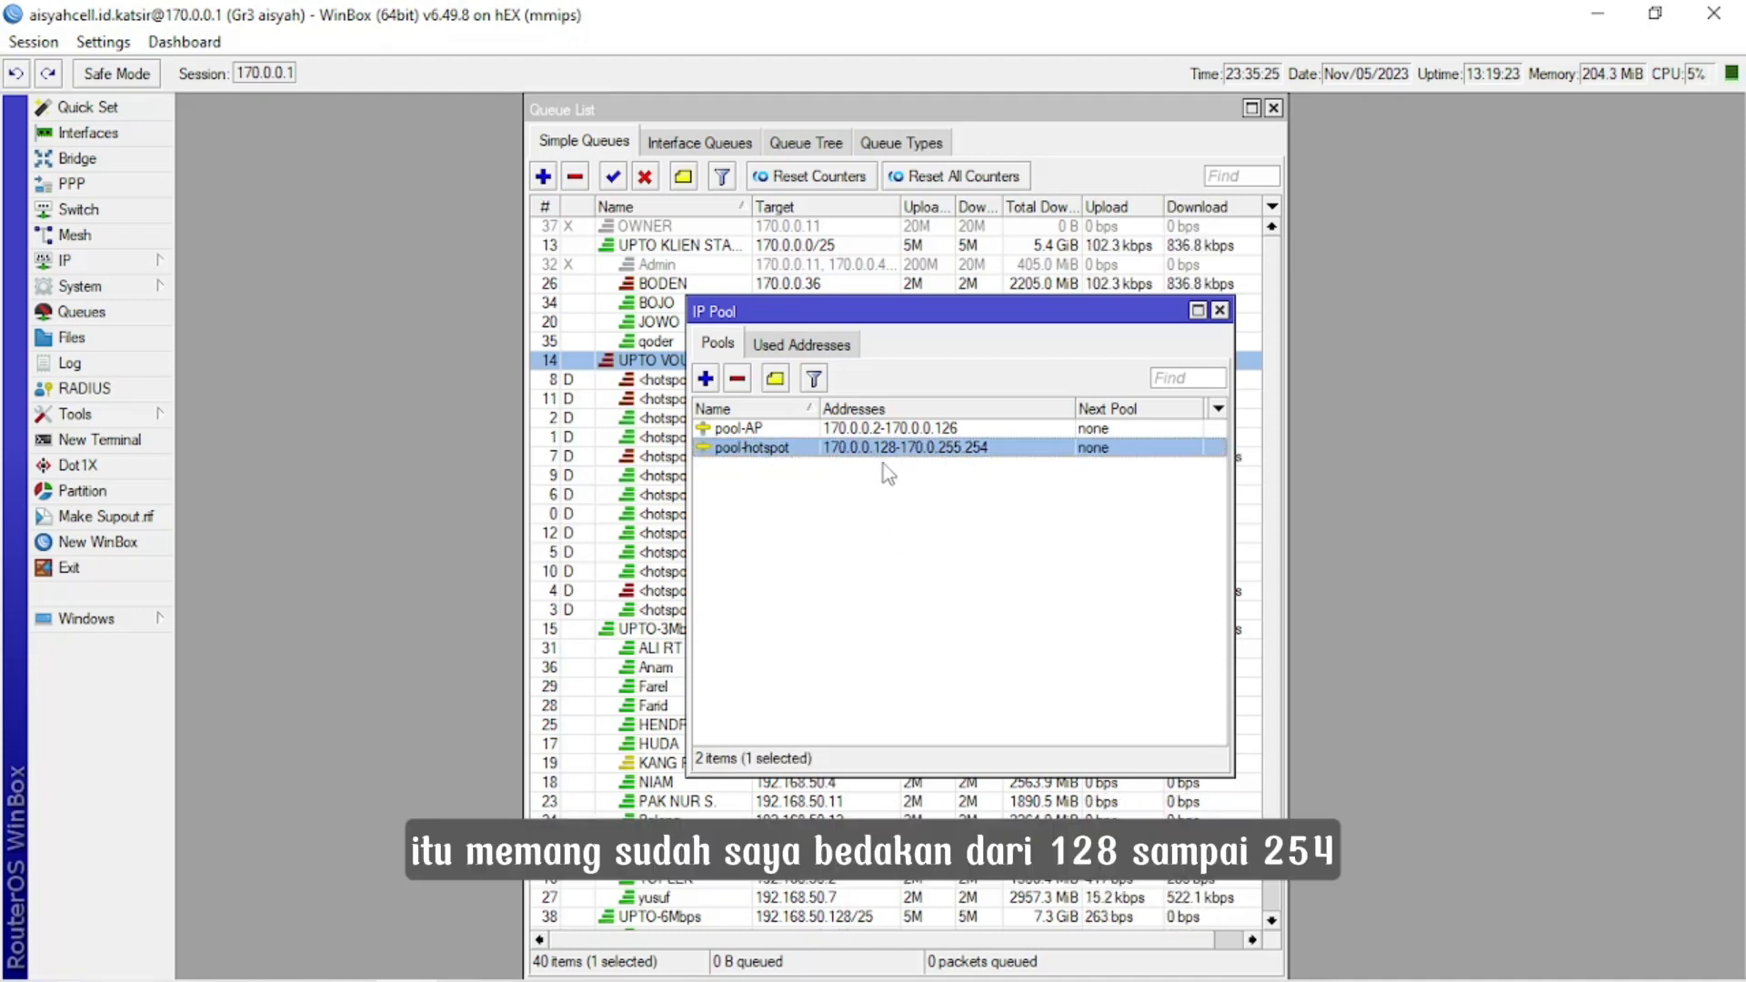
{"action": "double_click", "coordinate": [953, 450]}
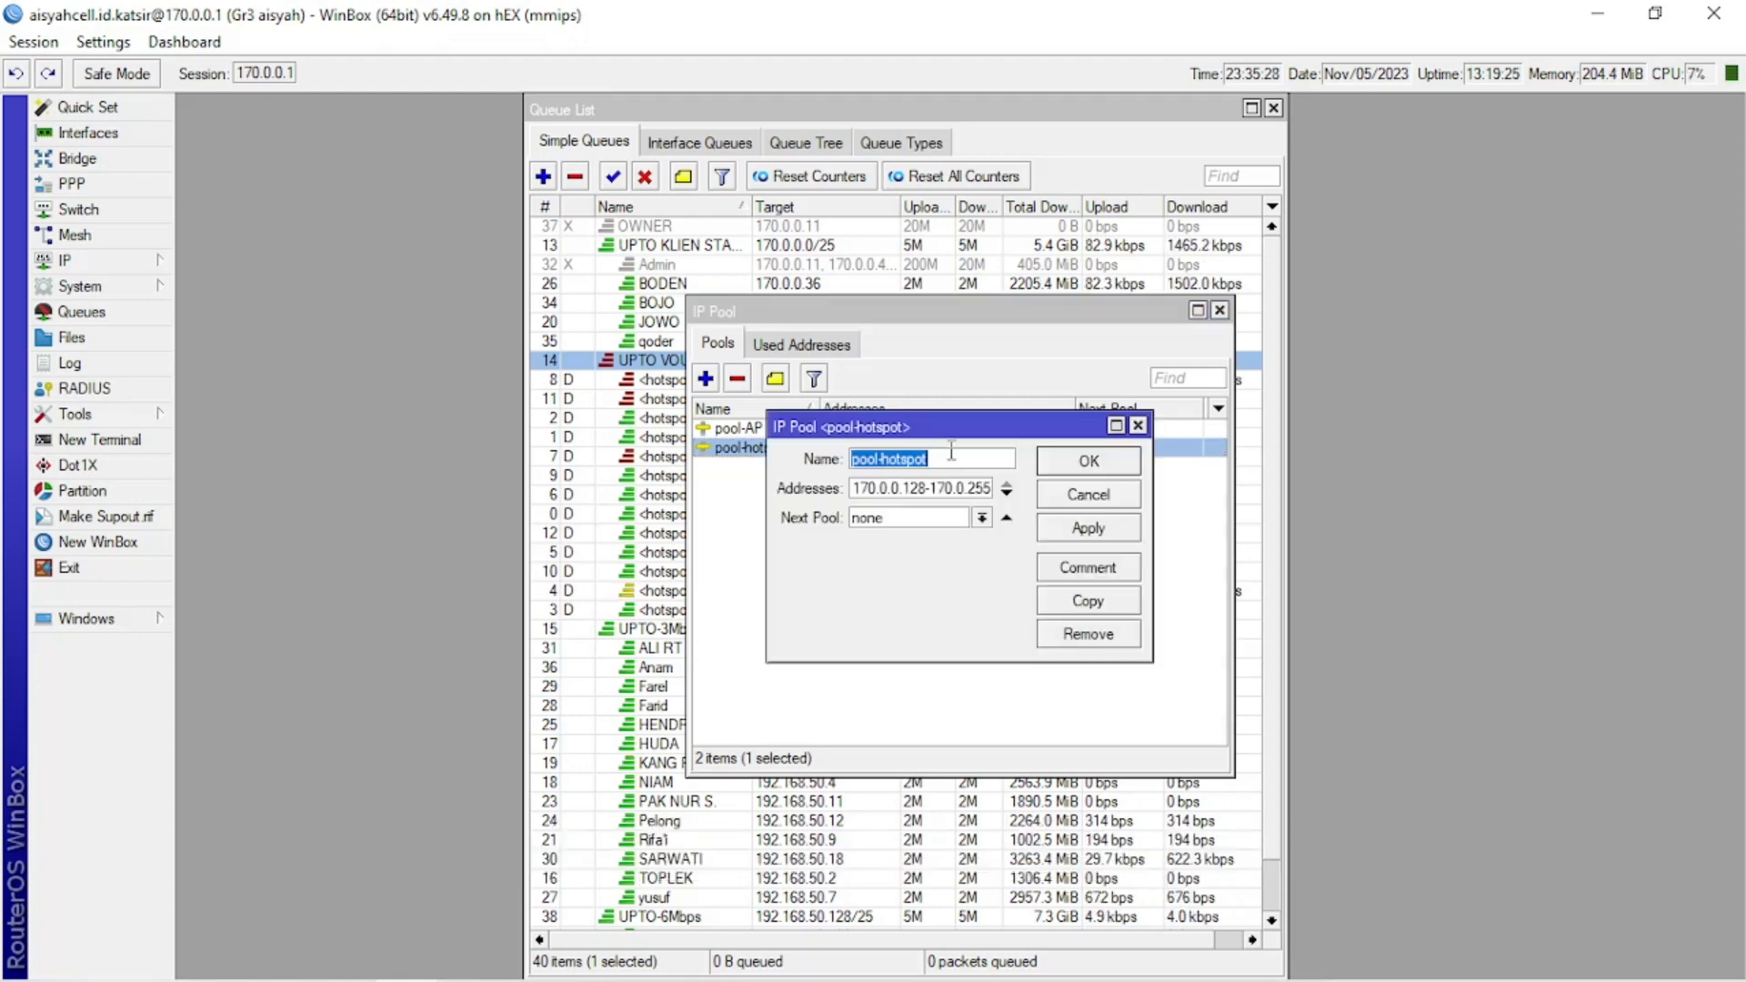
{"action": "left_click", "coordinate": [985, 494]}
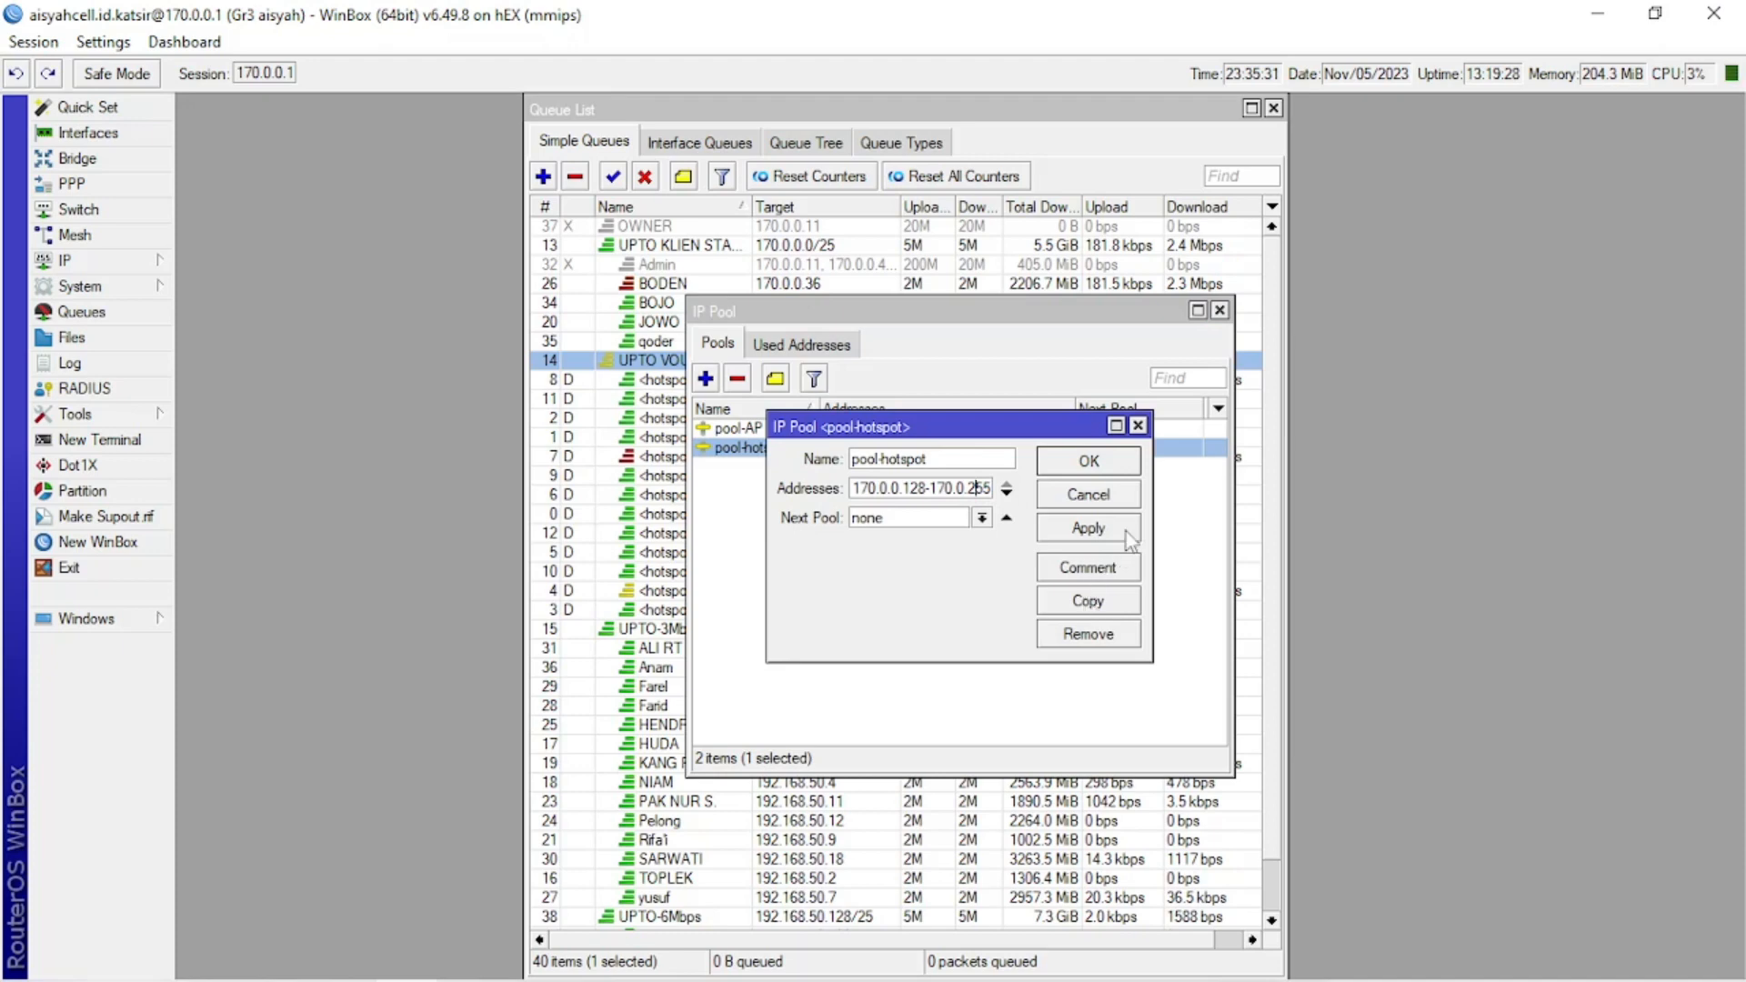
{"action": "left_click", "coordinate": [1103, 468]}
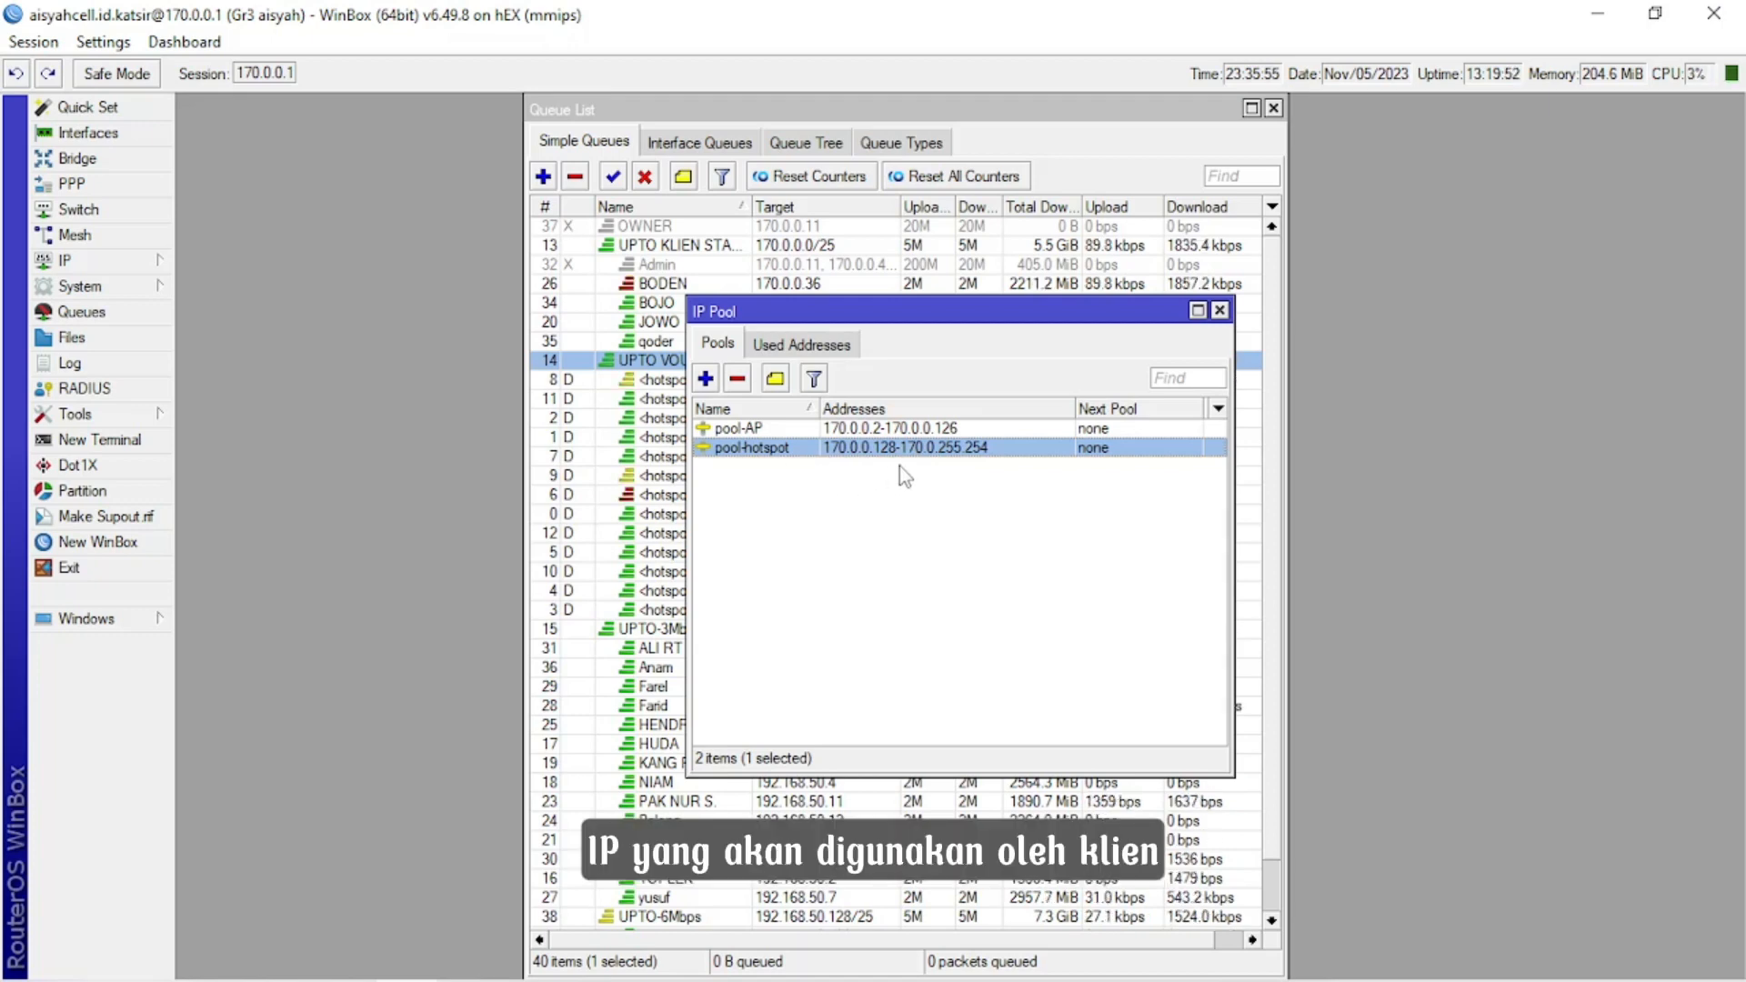
{"action": "left_click", "coordinate": [1220, 310]}
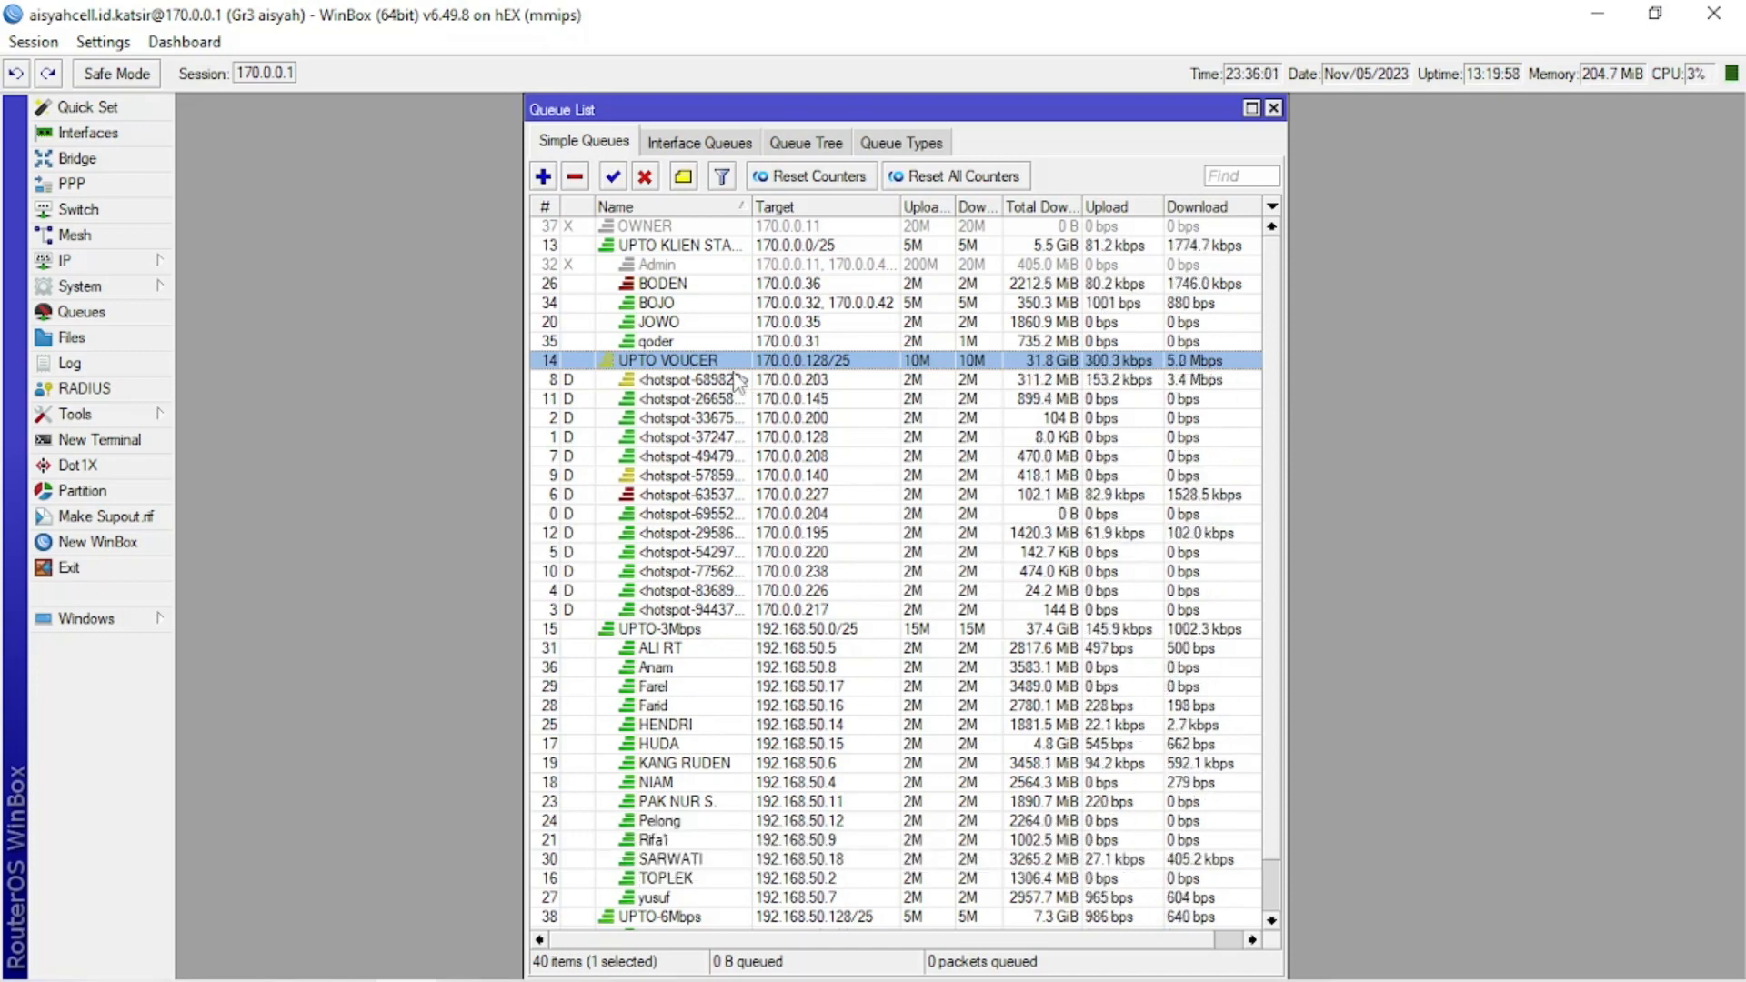
Recheck the advanced settings of the UPTO VOUCER parent queue, including its queue type and parent, and close it.
{"action": "double_click", "coordinate": [750, 361]}
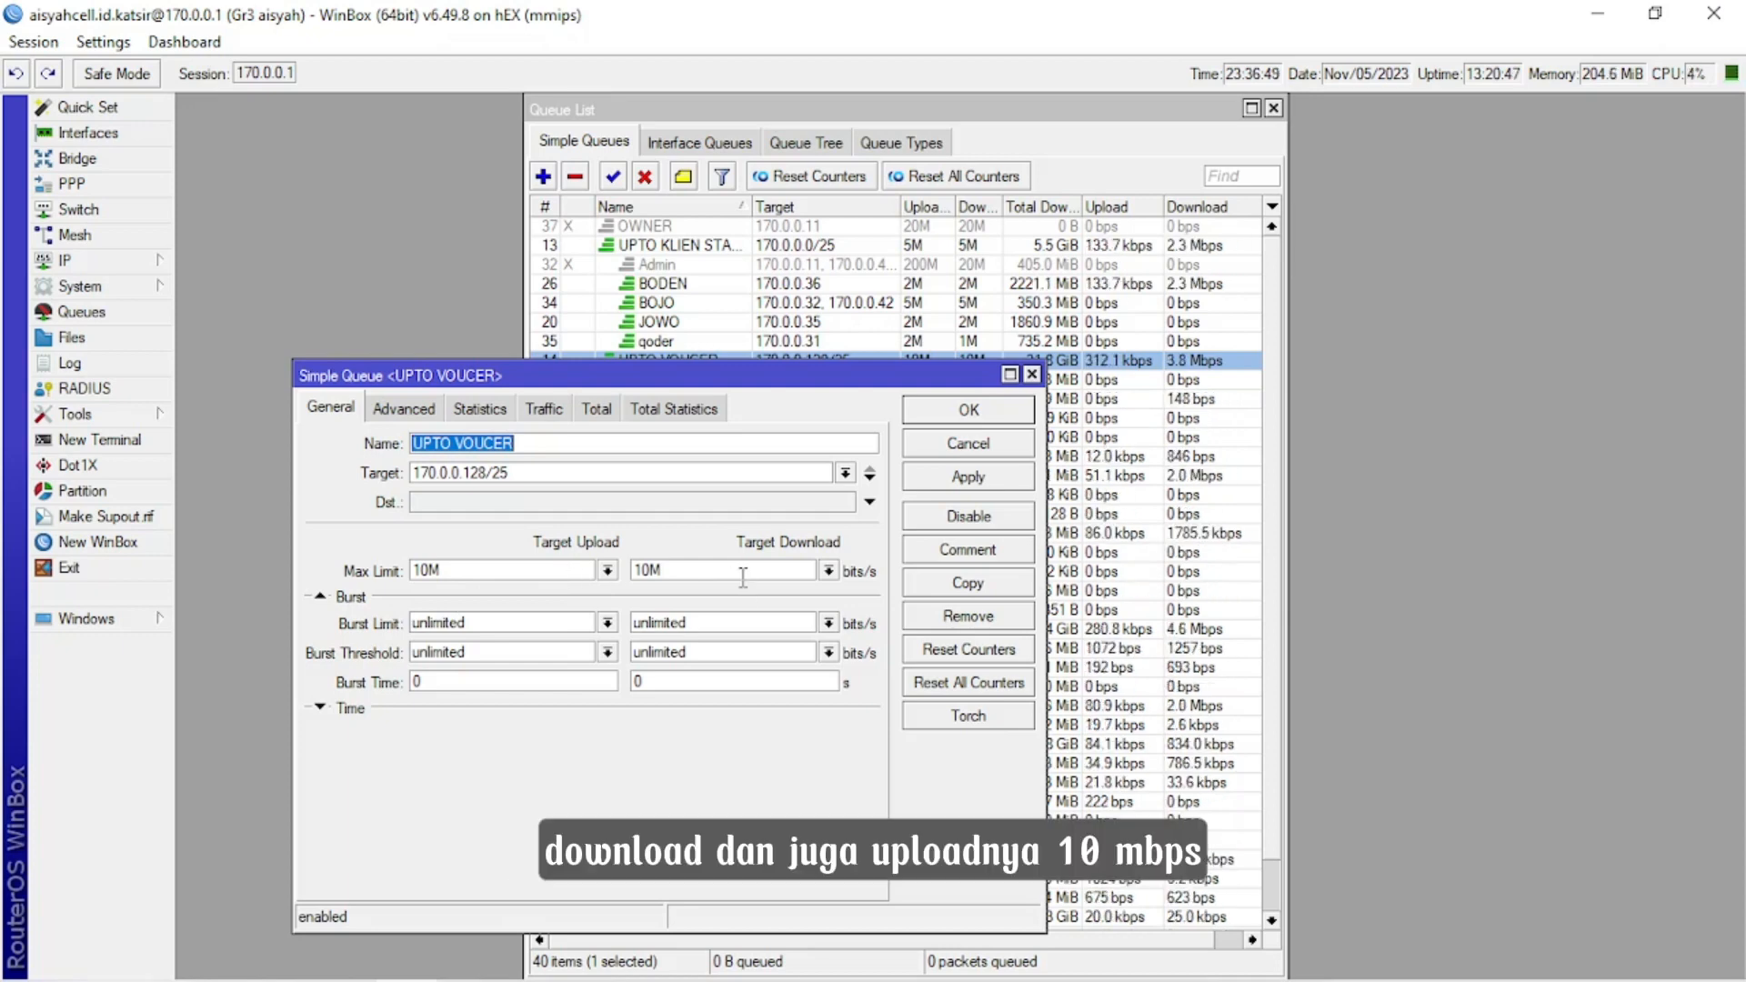
{"action": "left_click", "coordinate": [417, 411]}
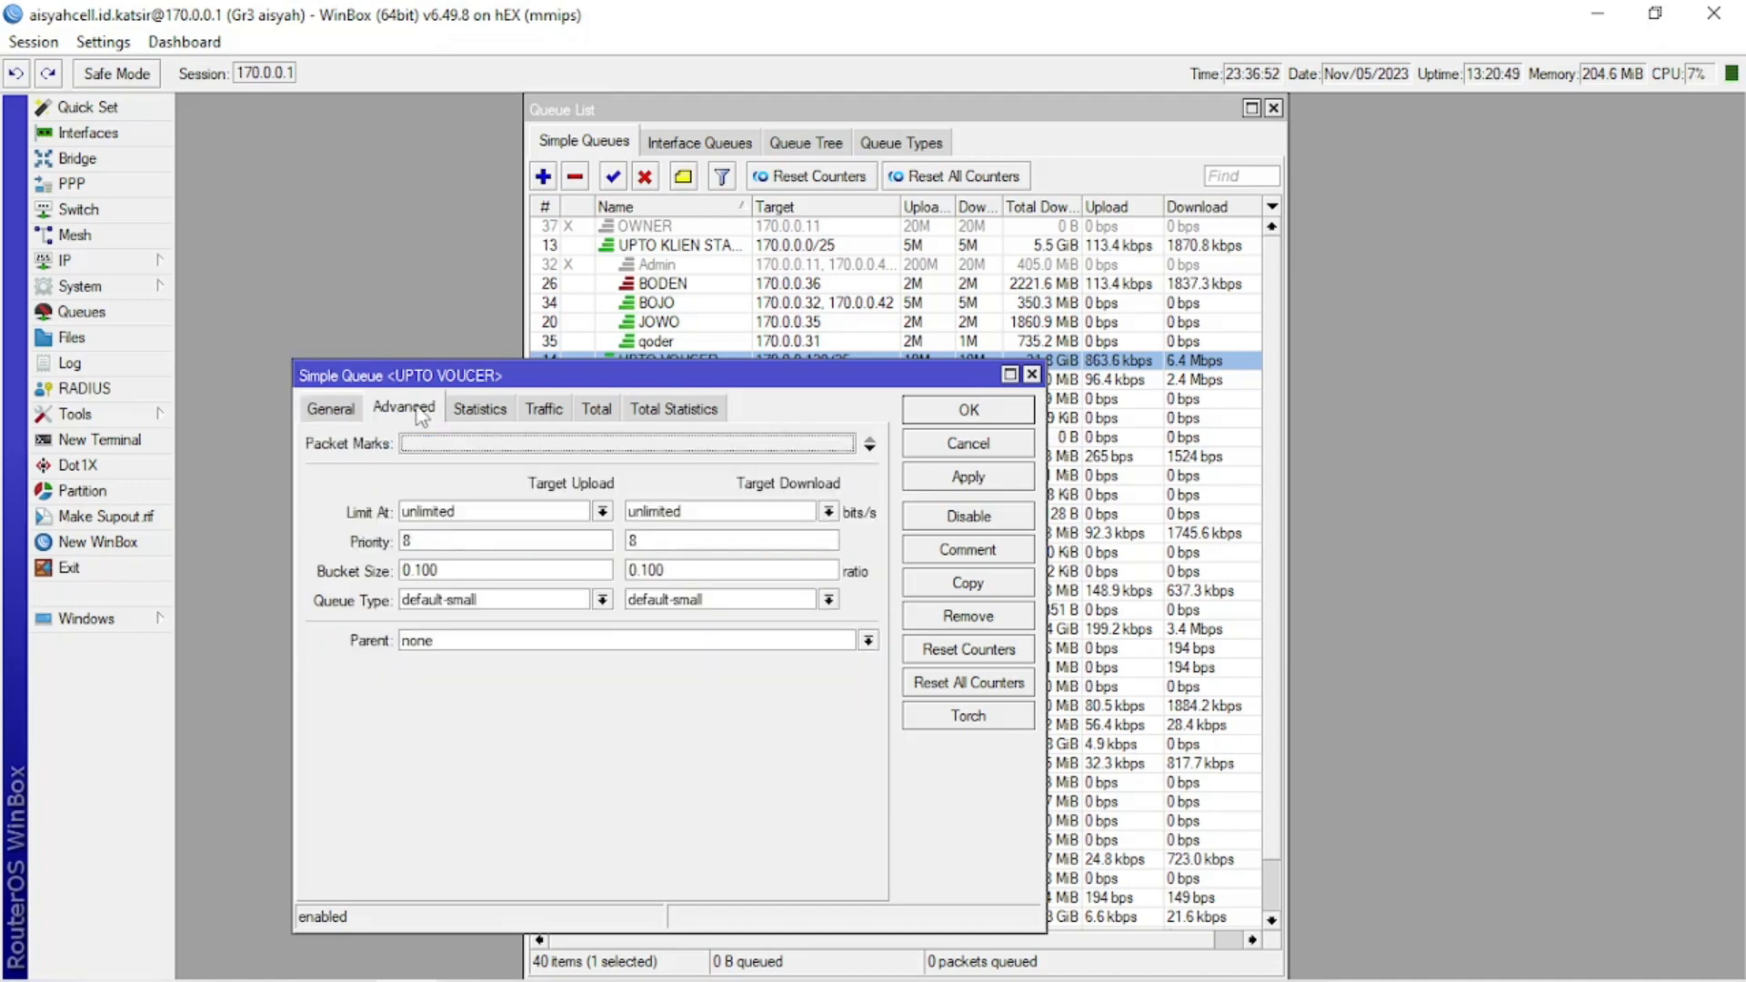
{"action": "left_click", "coordinate": [1032, 375]}
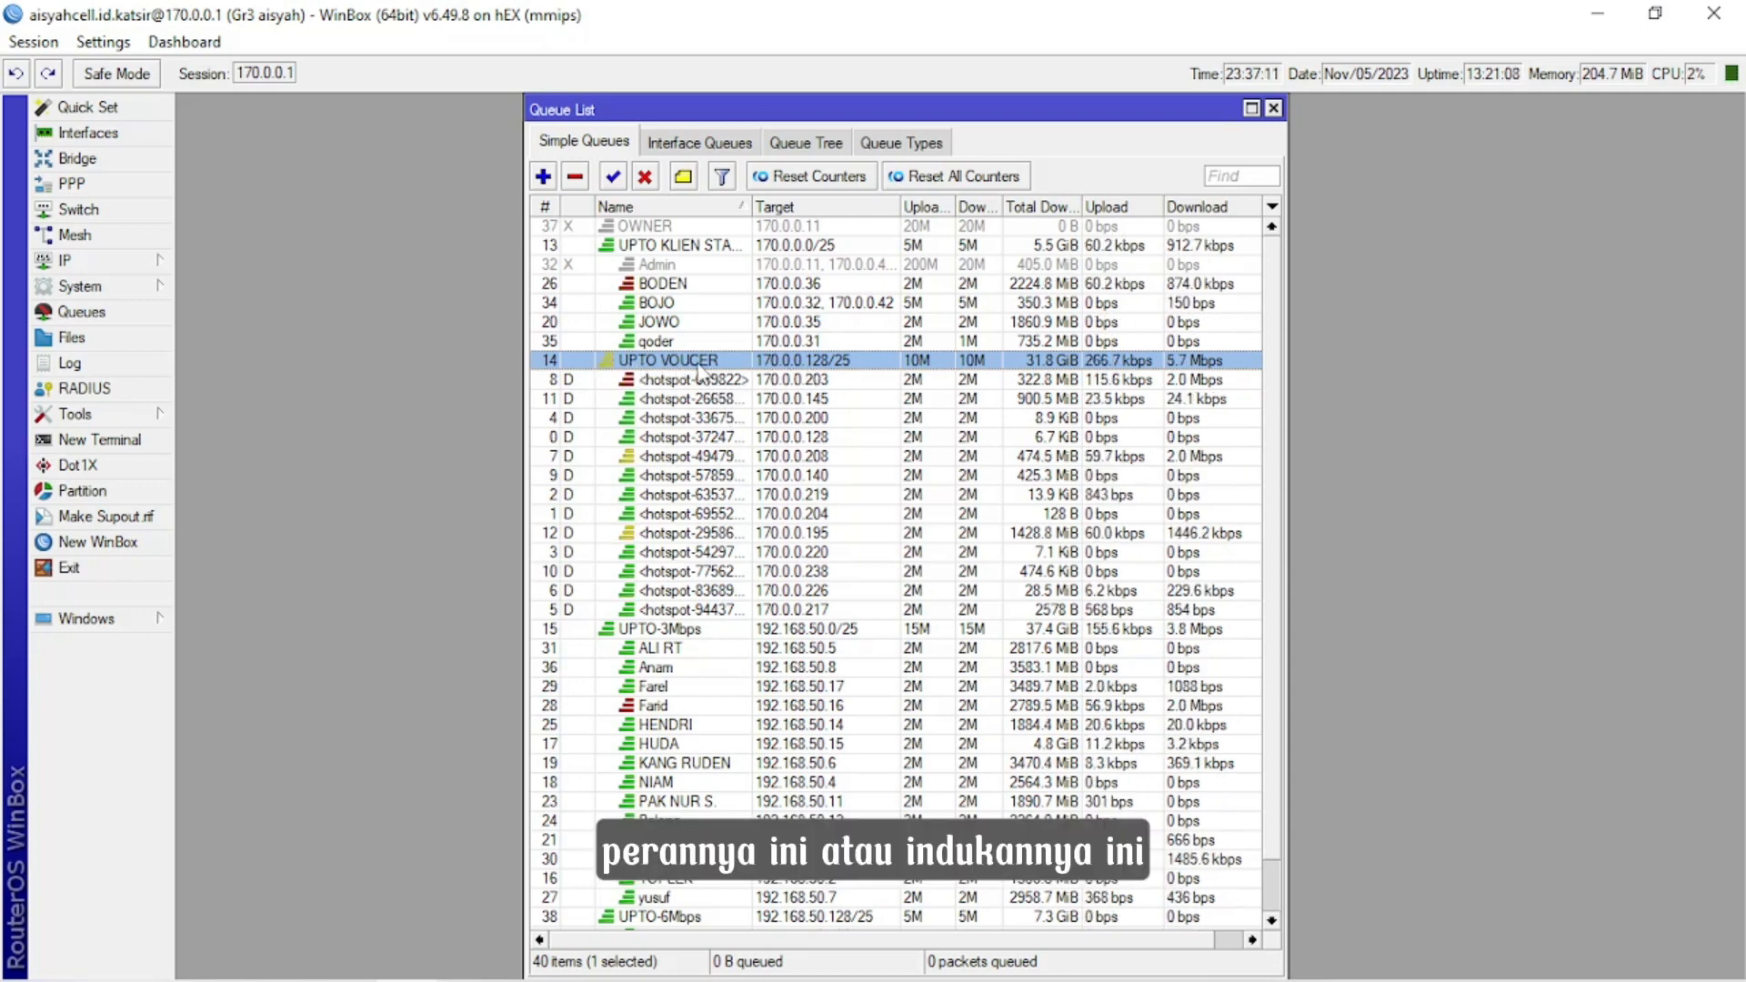
Open the 1000/1-jam hotspot user profile and review its queue and general settings, including the rate limit.
{"action": "left_click", "coordinate": [88, 261]}
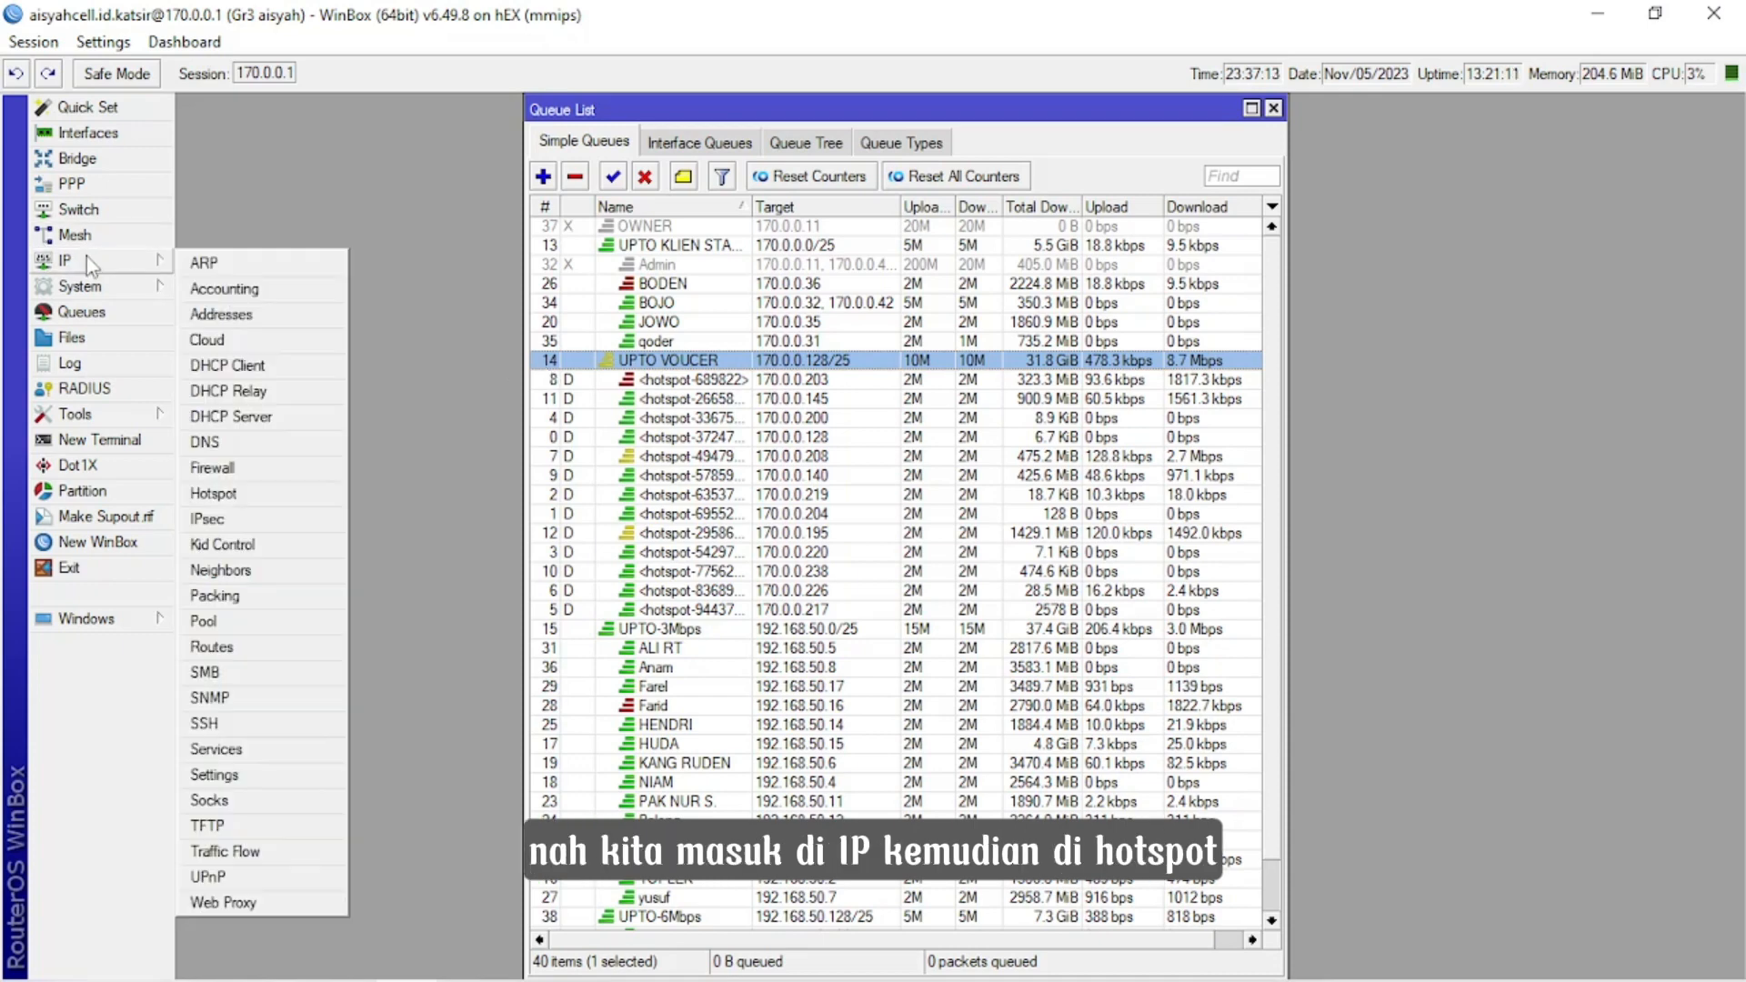
{"action": "left_click", "coordinate": [213, 493]}
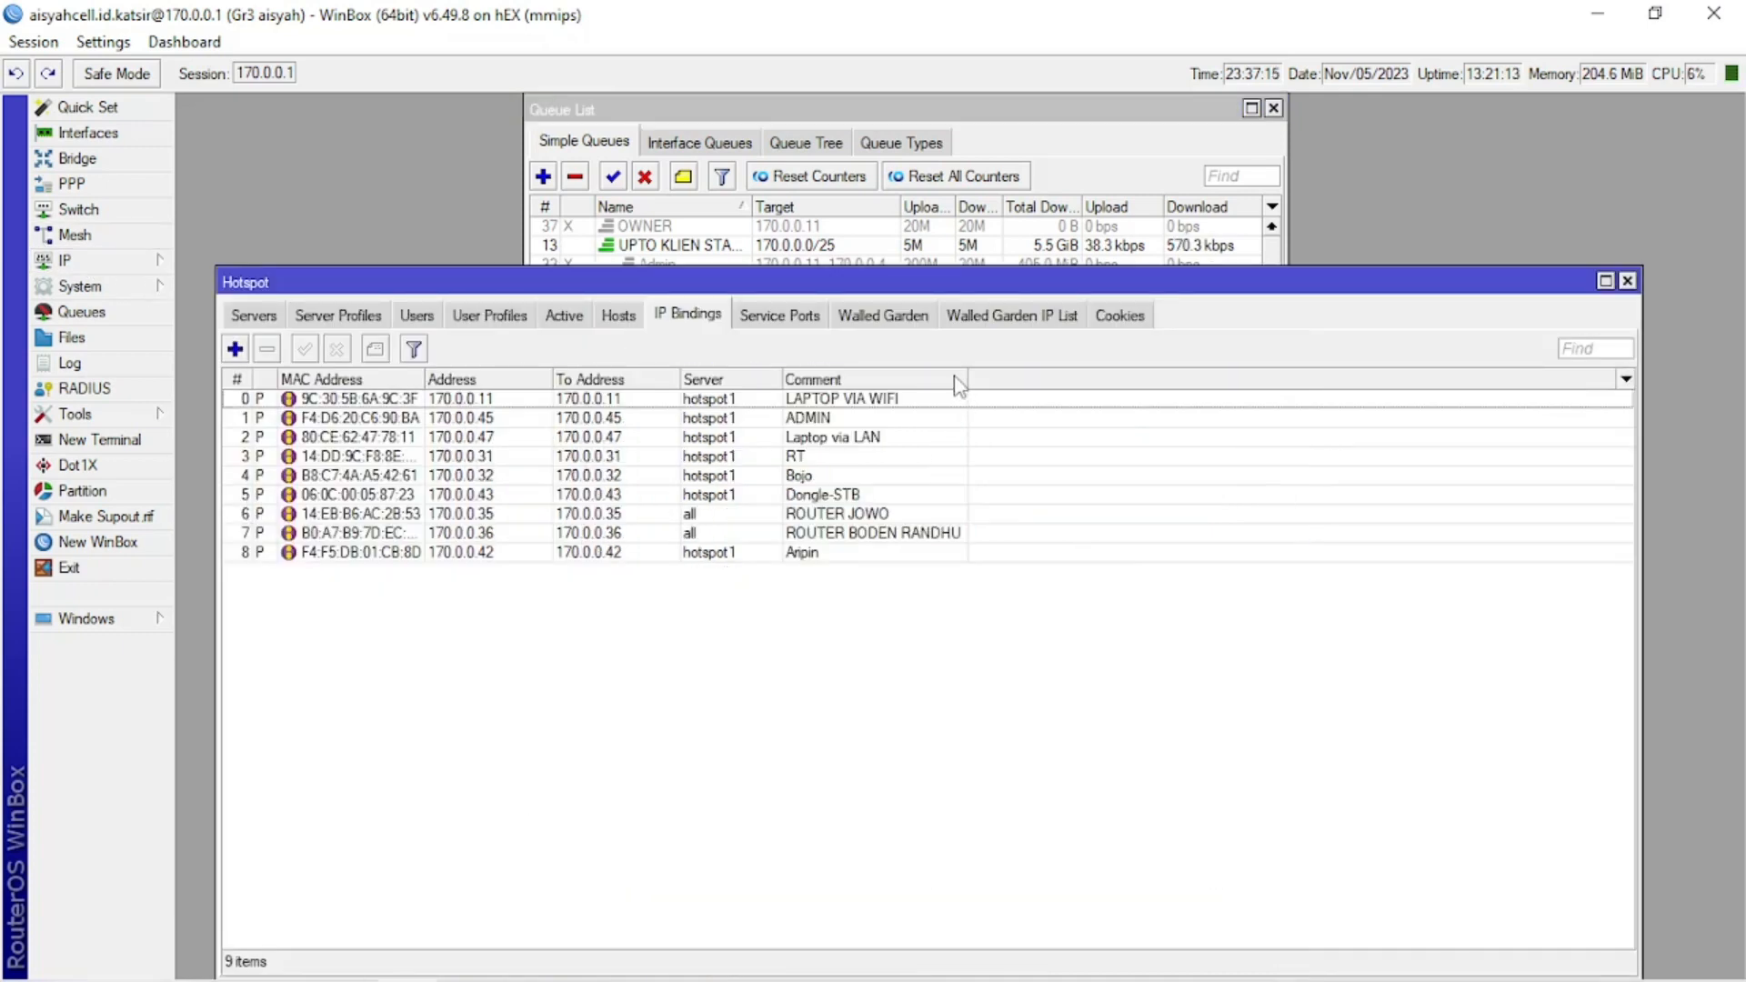
{"action": "left_click", "coordinate": [491, 315]}
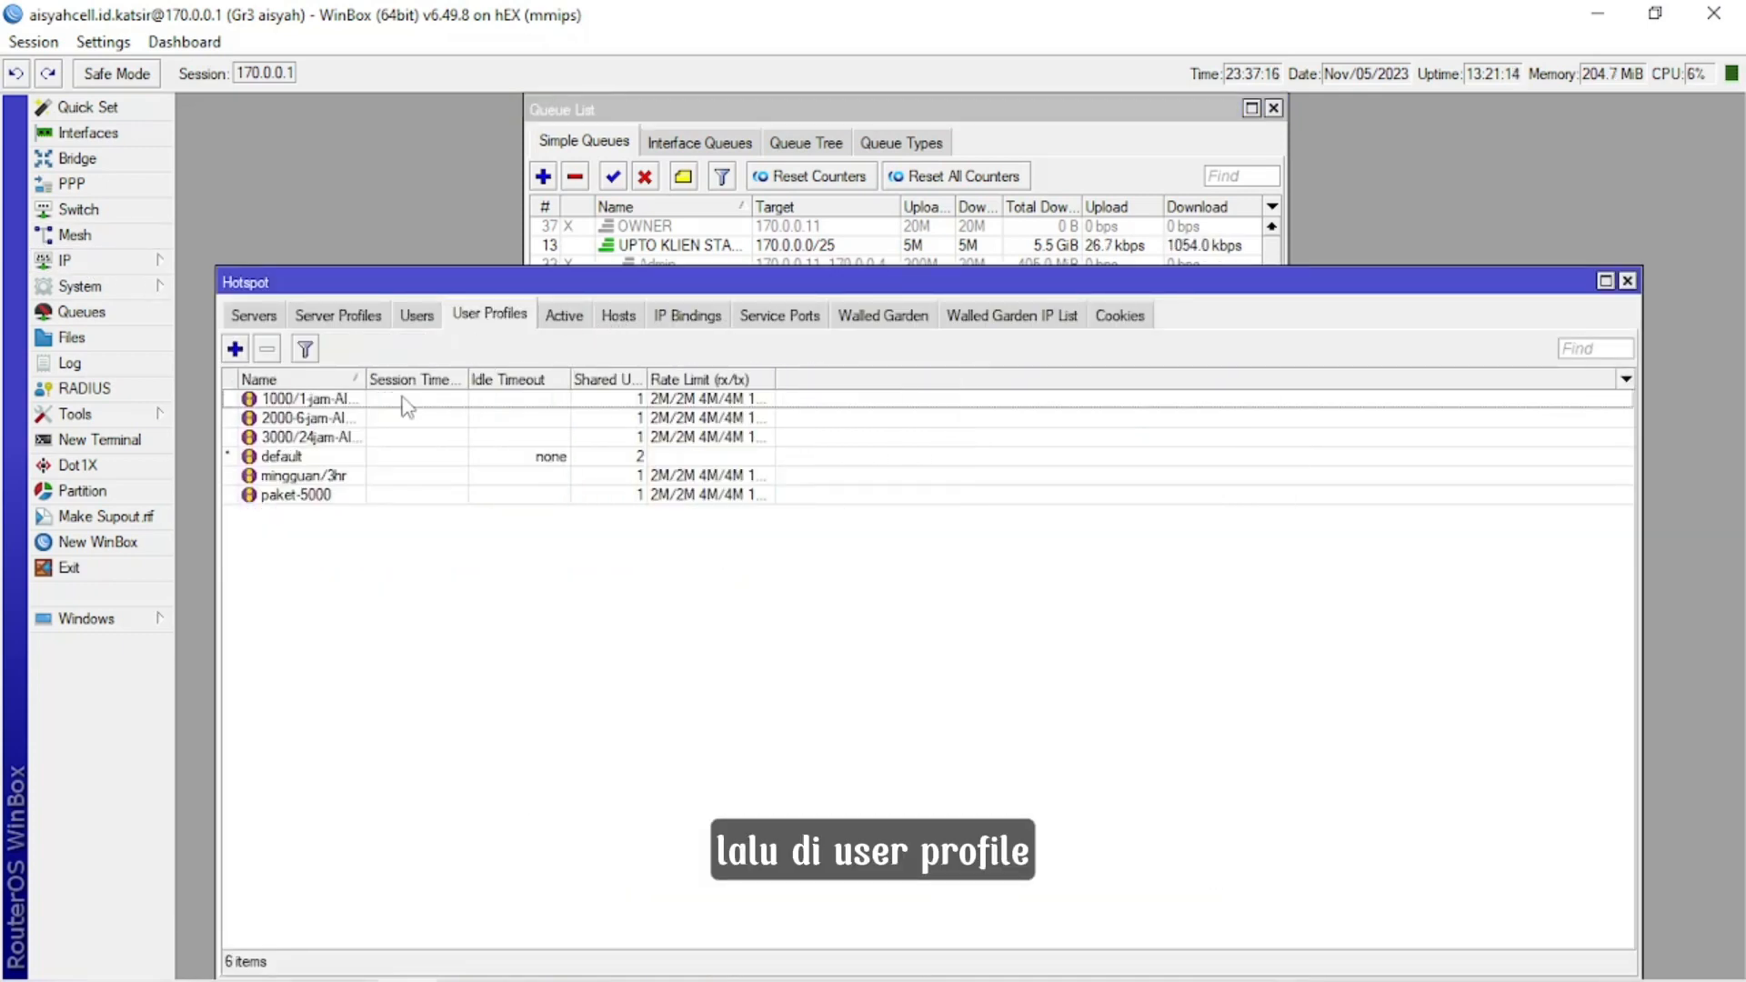
{"action": "double_click", "coordinate": [449, 403]}
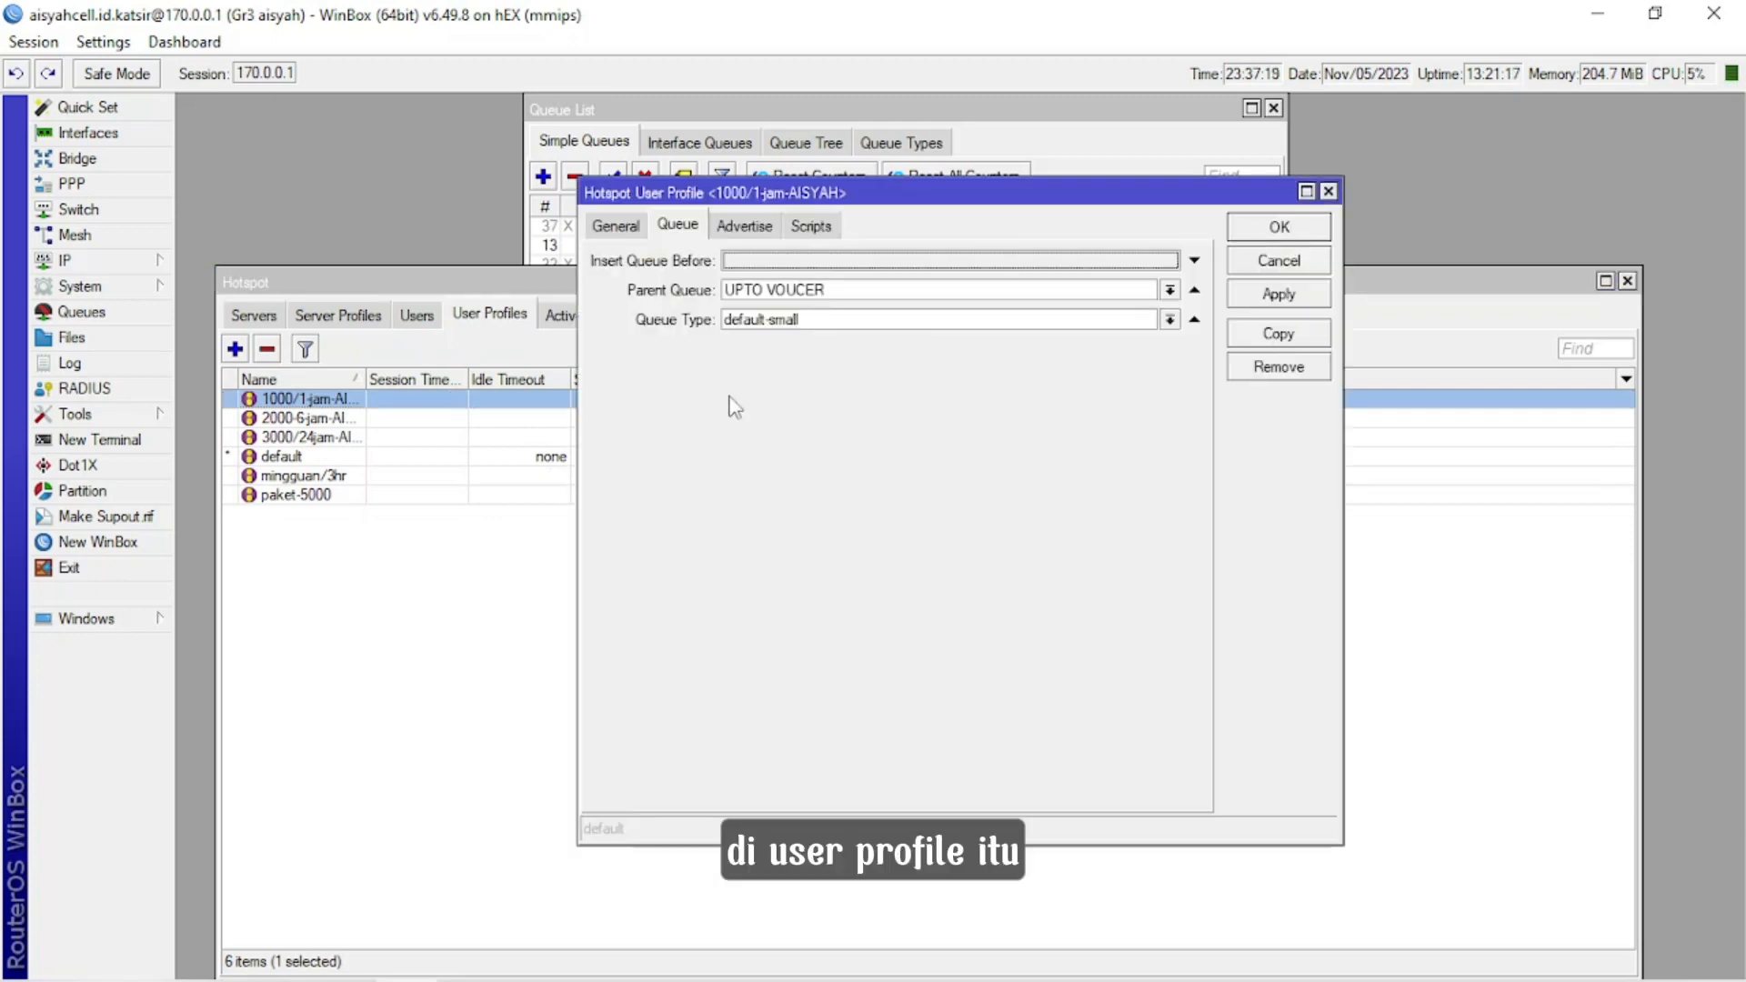
{"action": "left_click", "coordinate": [616, 229]}
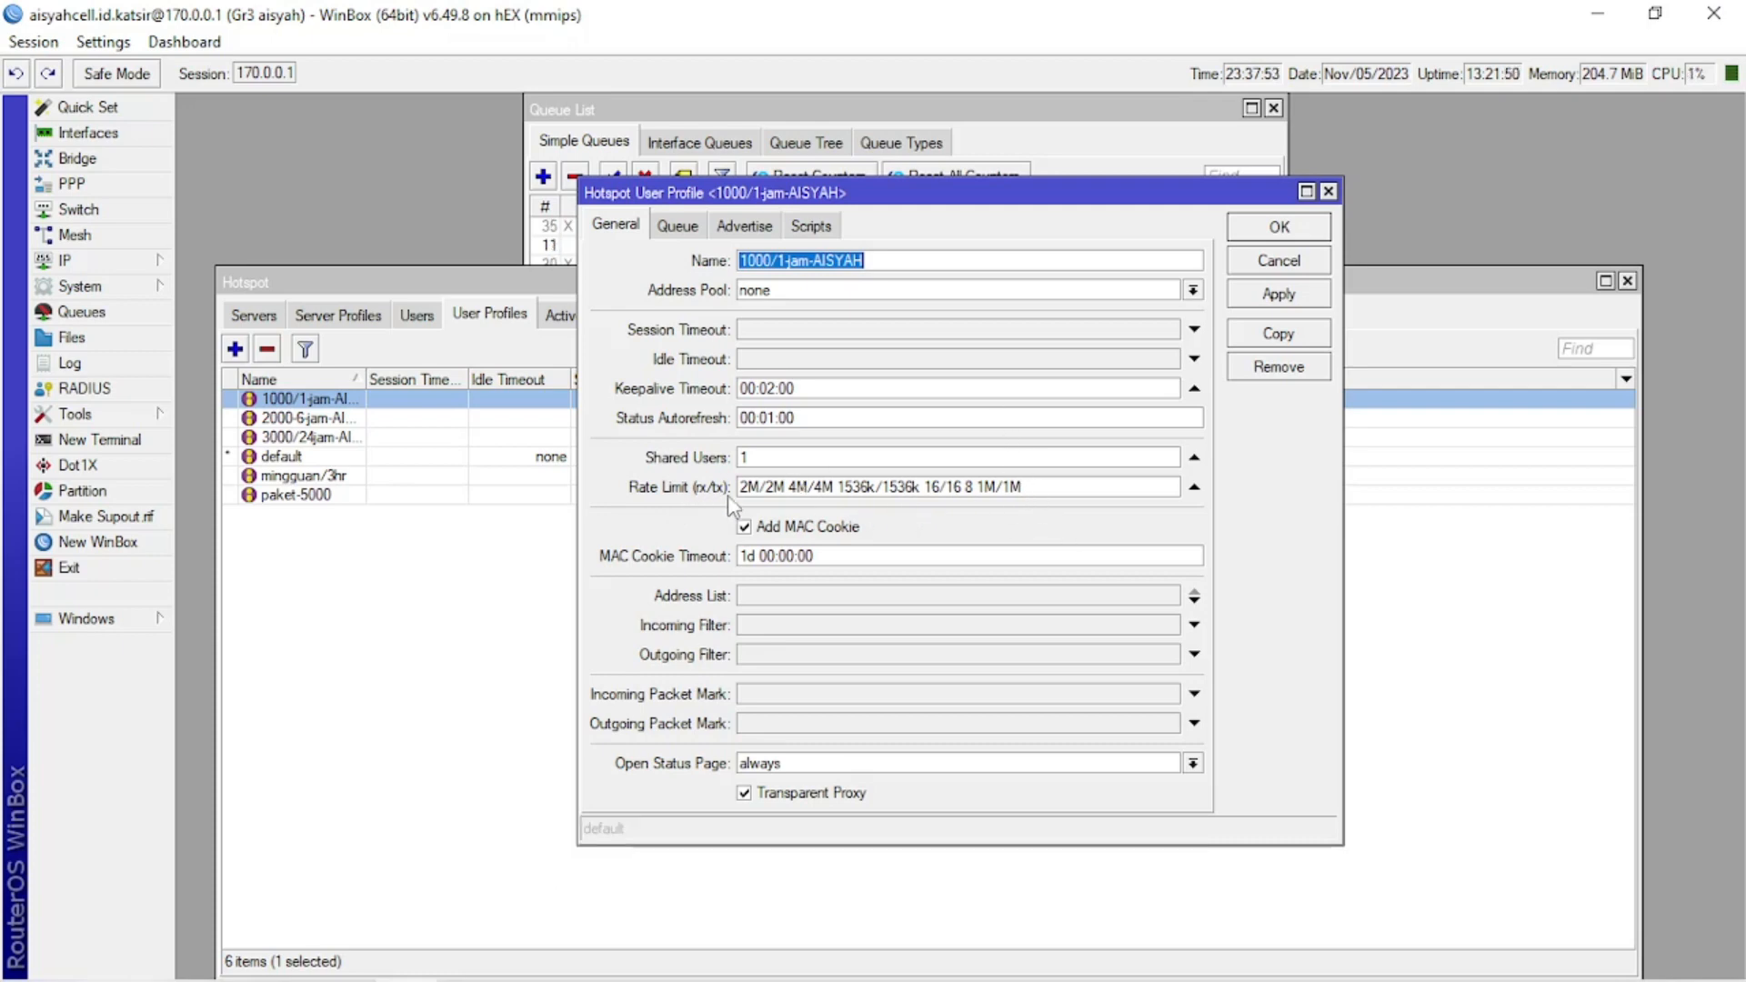
Set the parent queue of the 1000/1-jam hotspot user profile to UPTO VOUCER and save the profile.
{"action": "left_click", "coordinate": [682, 227]}
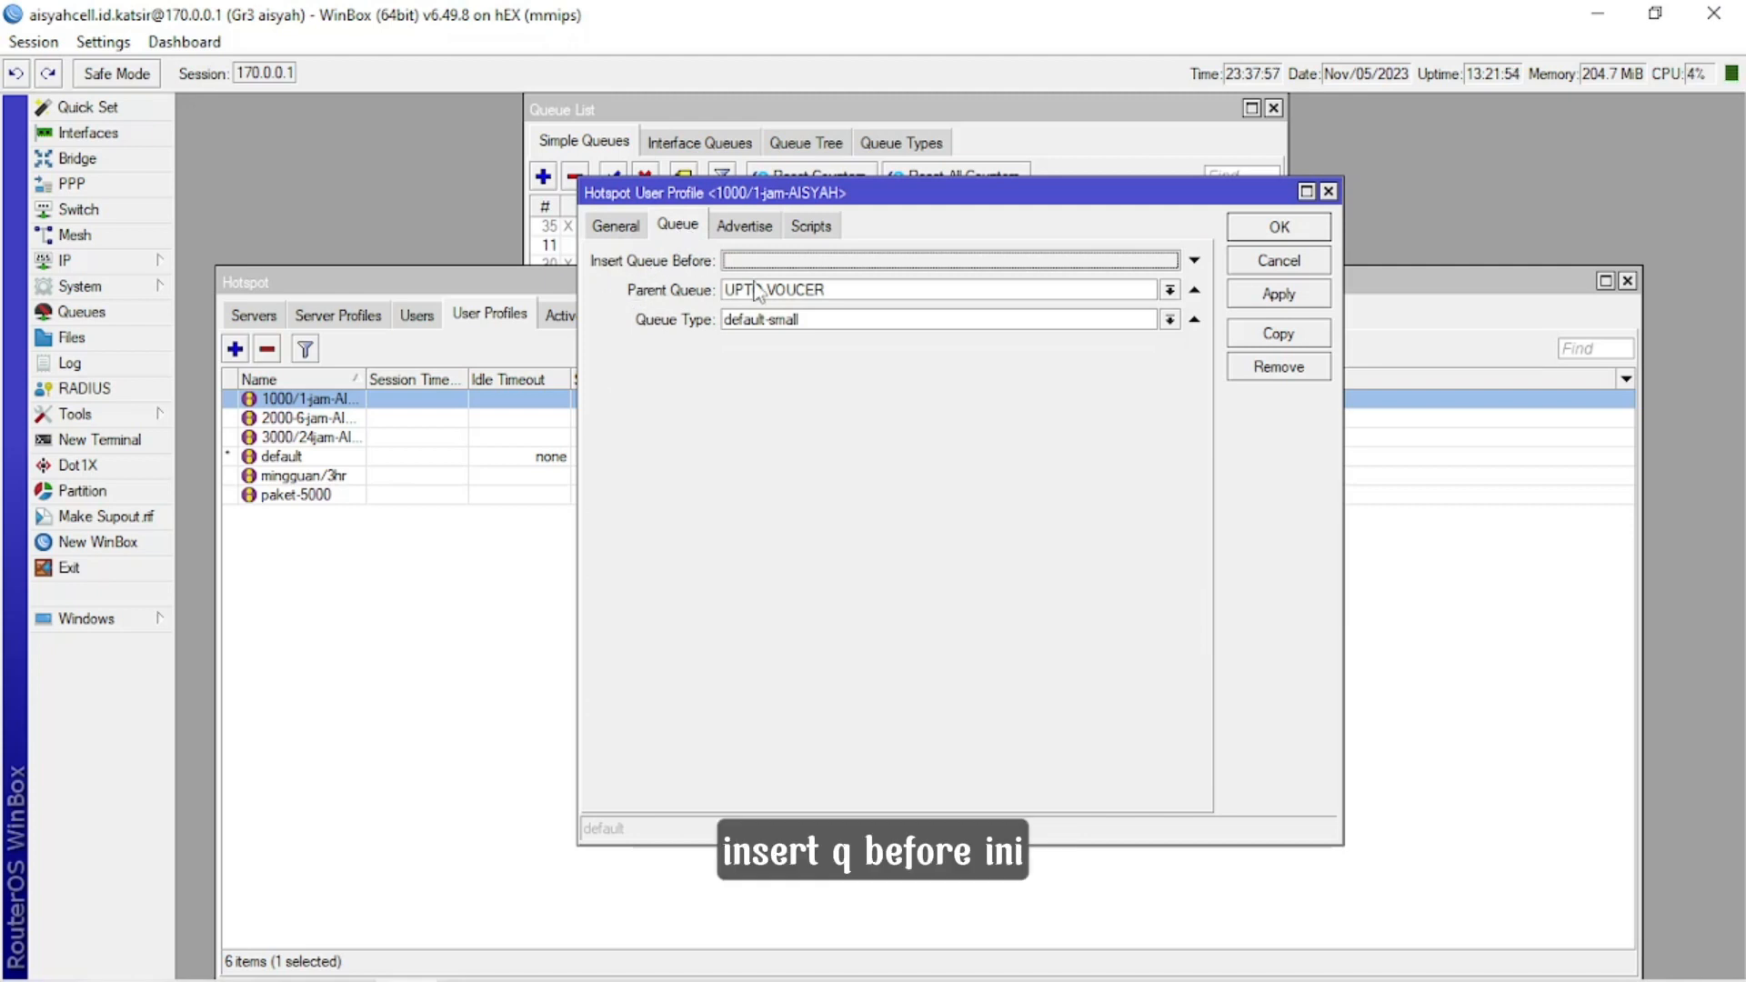
{"action": "left_click", "coordinate": [1170, 291]}
{"action": "scroll", "coordinate": [869, 510], "scroll_direction": "down", "scroll_amount": 5}
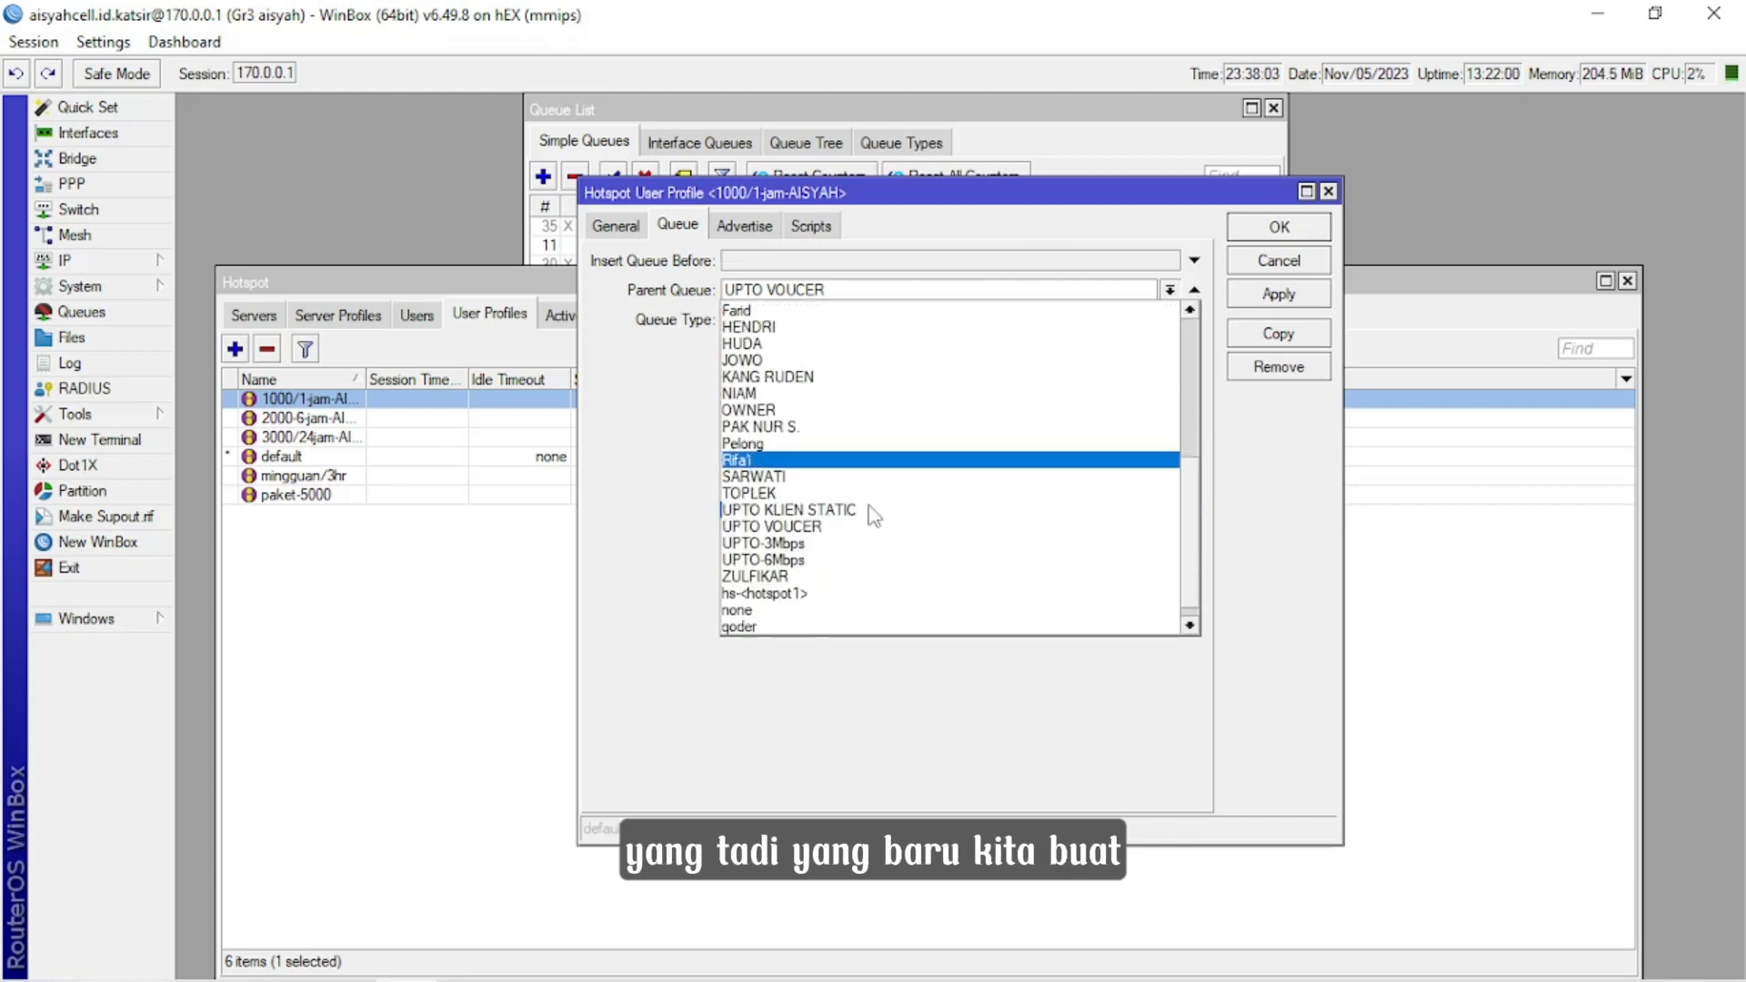
{"action": "scroll", "coordinate": [873, 516], "scroll_direction": "down", "scroll_amount": 1}
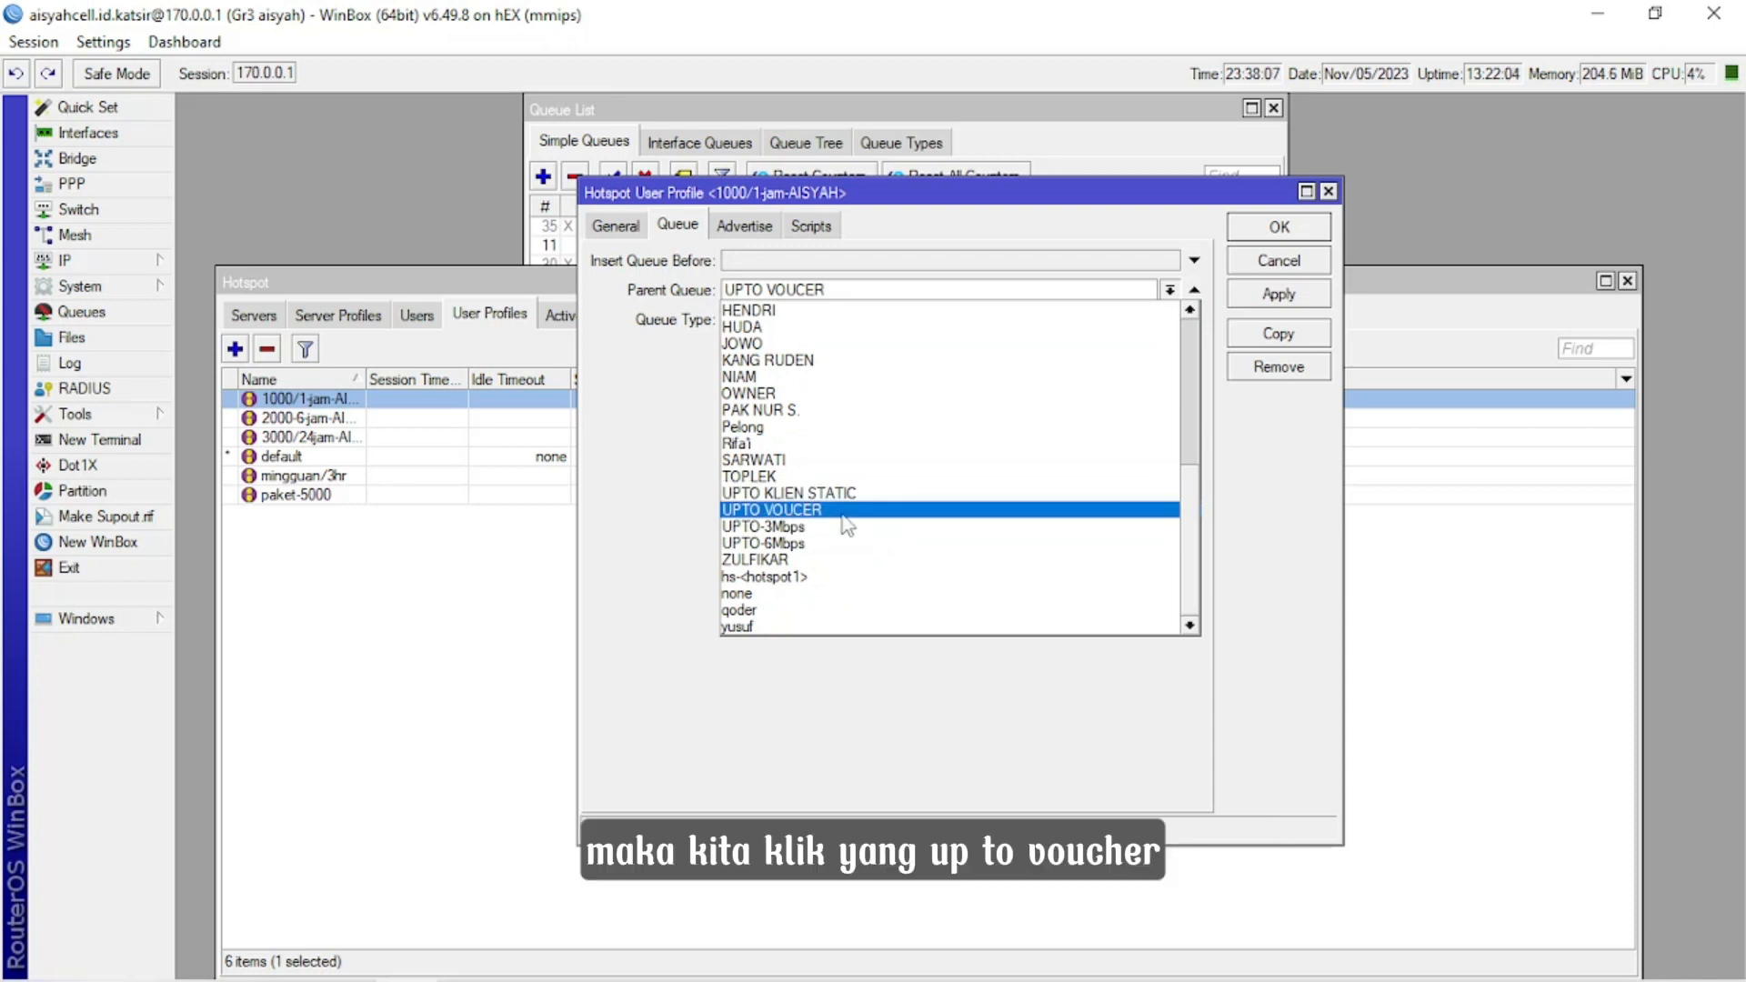
{"action": "left_click", "coordinate": [802, 510]}
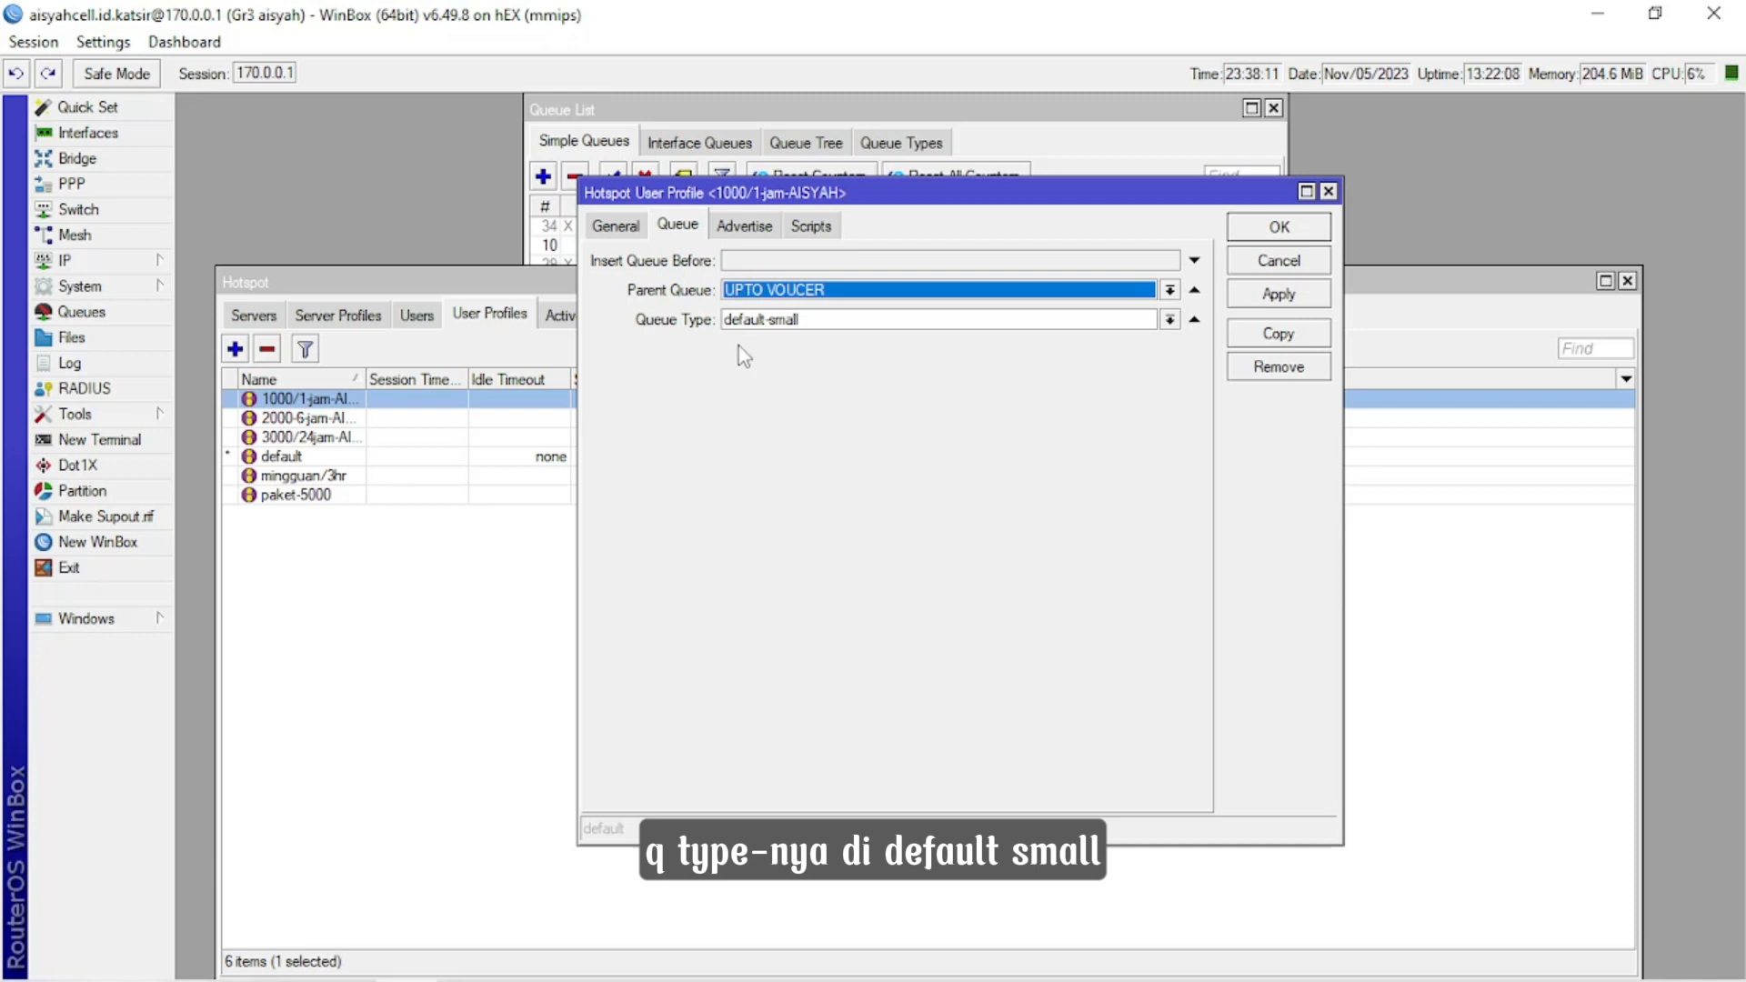
{"action": "left_click", "coordinate": [1279, 227]}
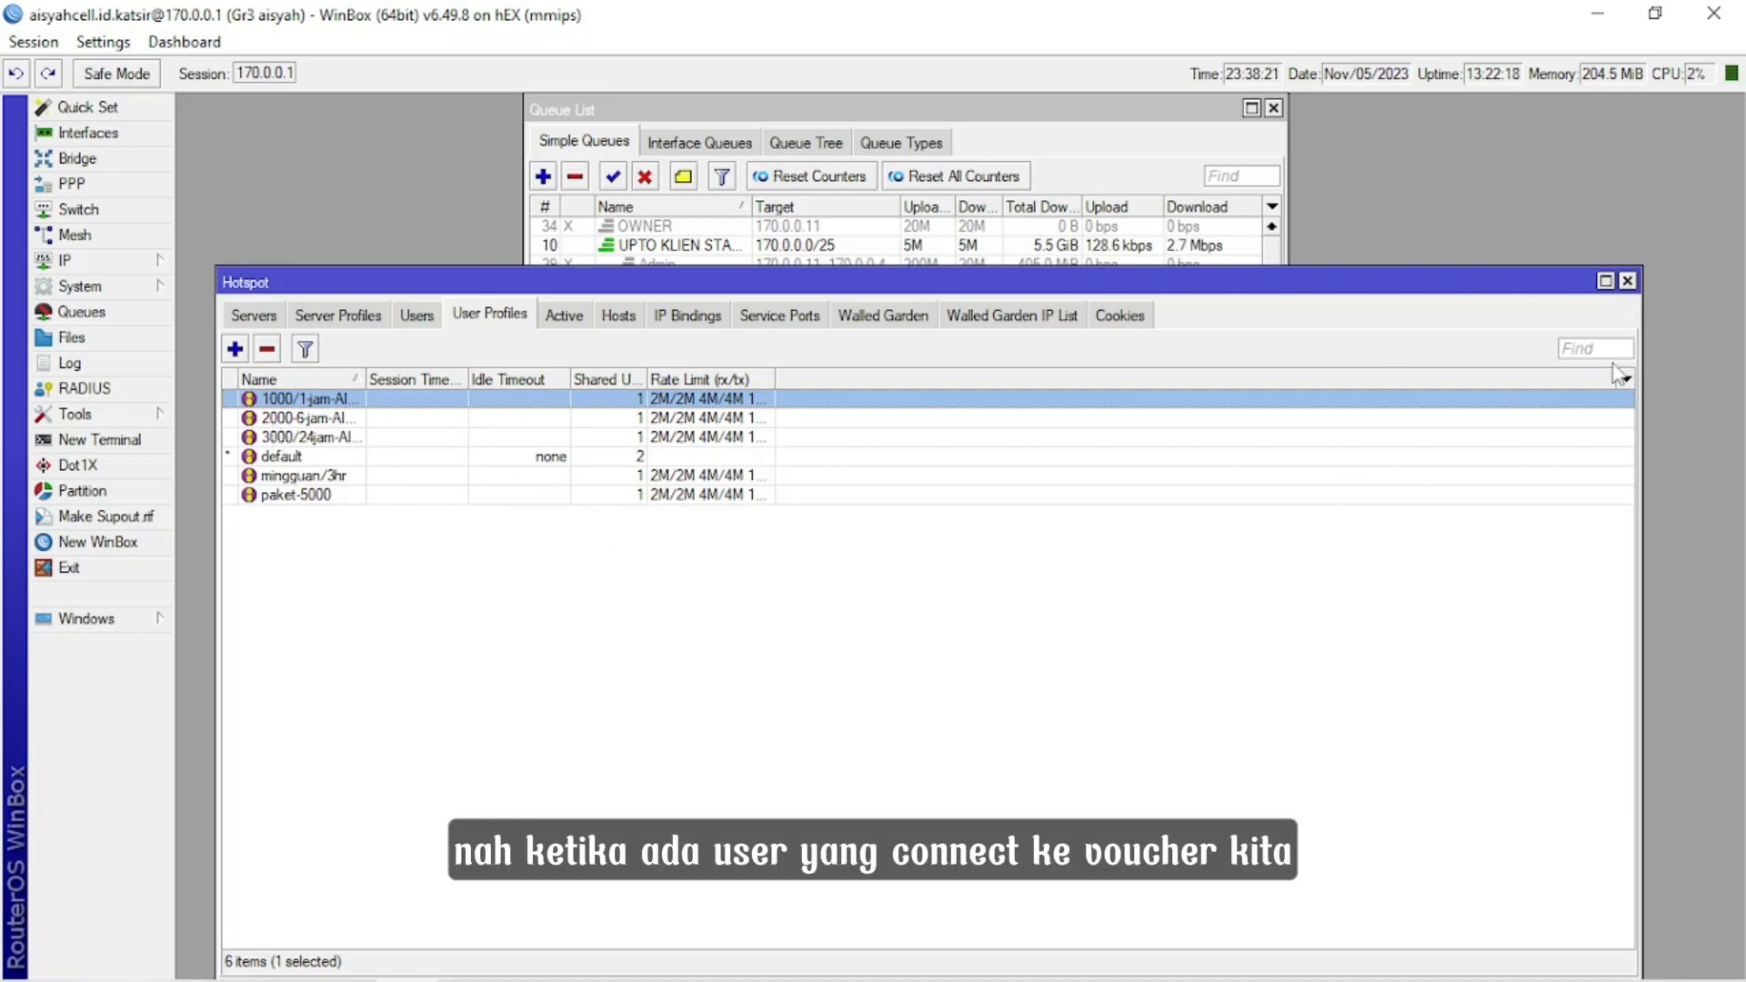
Close the hotspot settings and inspect the general and advanced settings of the dynamic voucher queue targeting 170.0.0.219, including its parent.
{"action": "left_click", "coordinate": [1627, 282]}
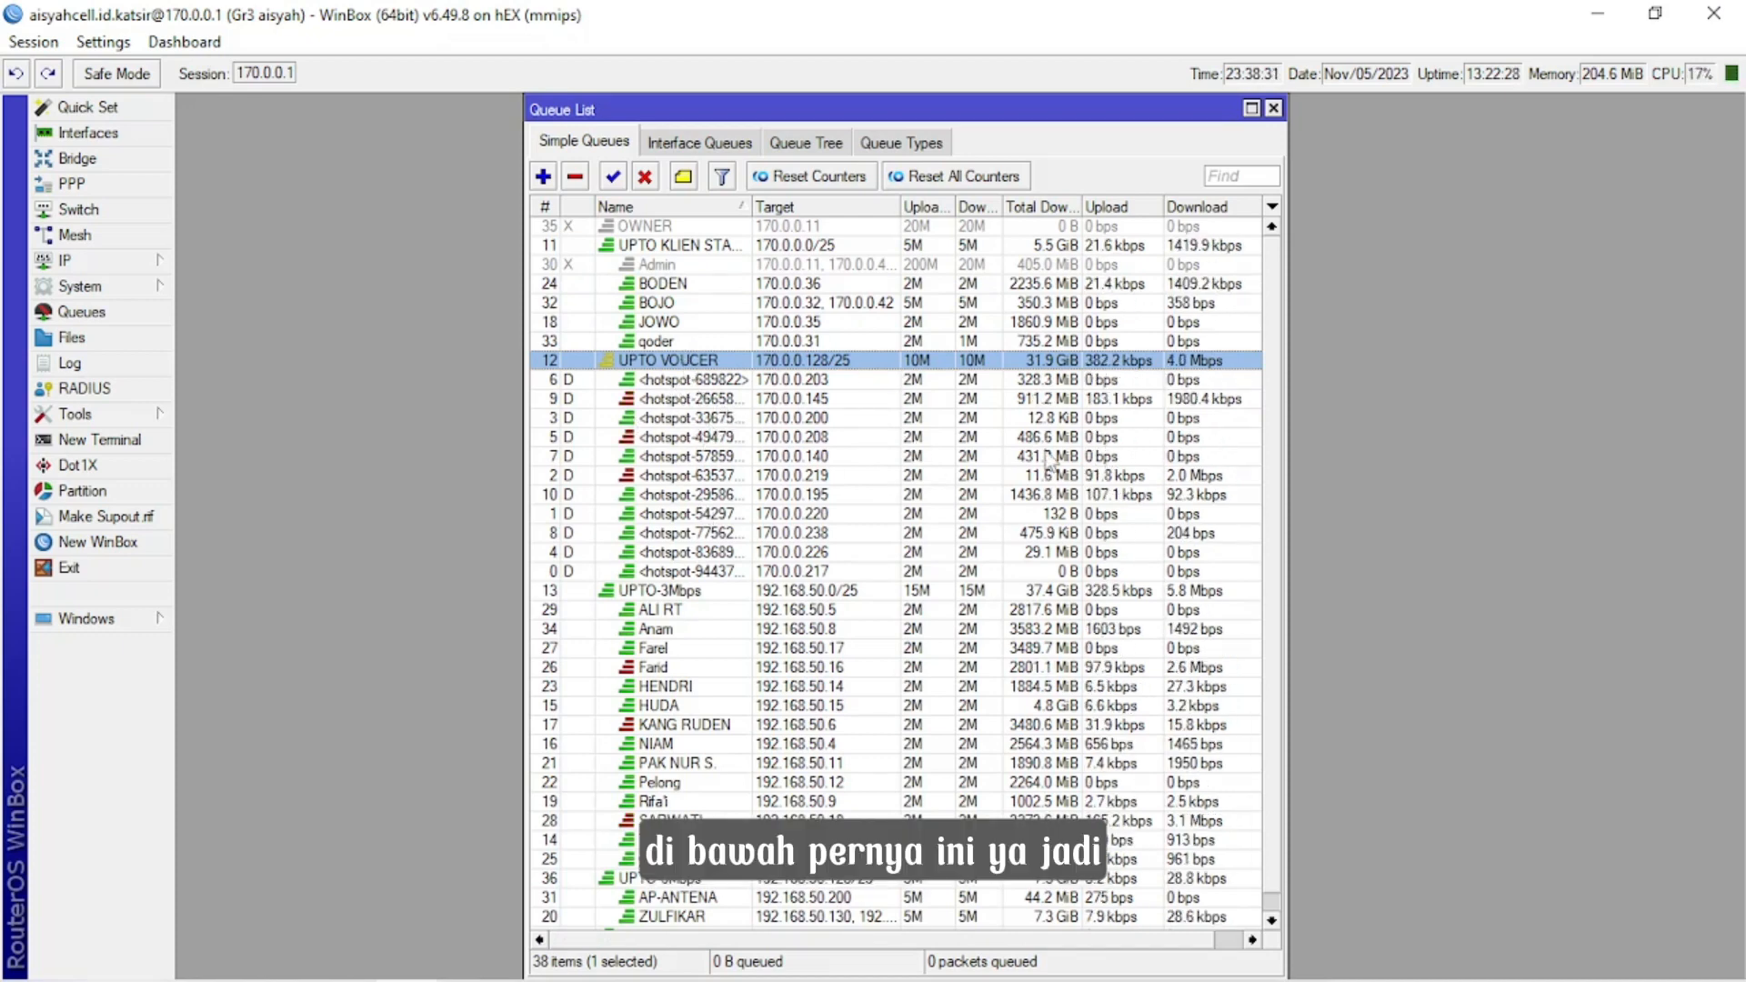
{"action": "double_click", "coordinate": [917, 477]}
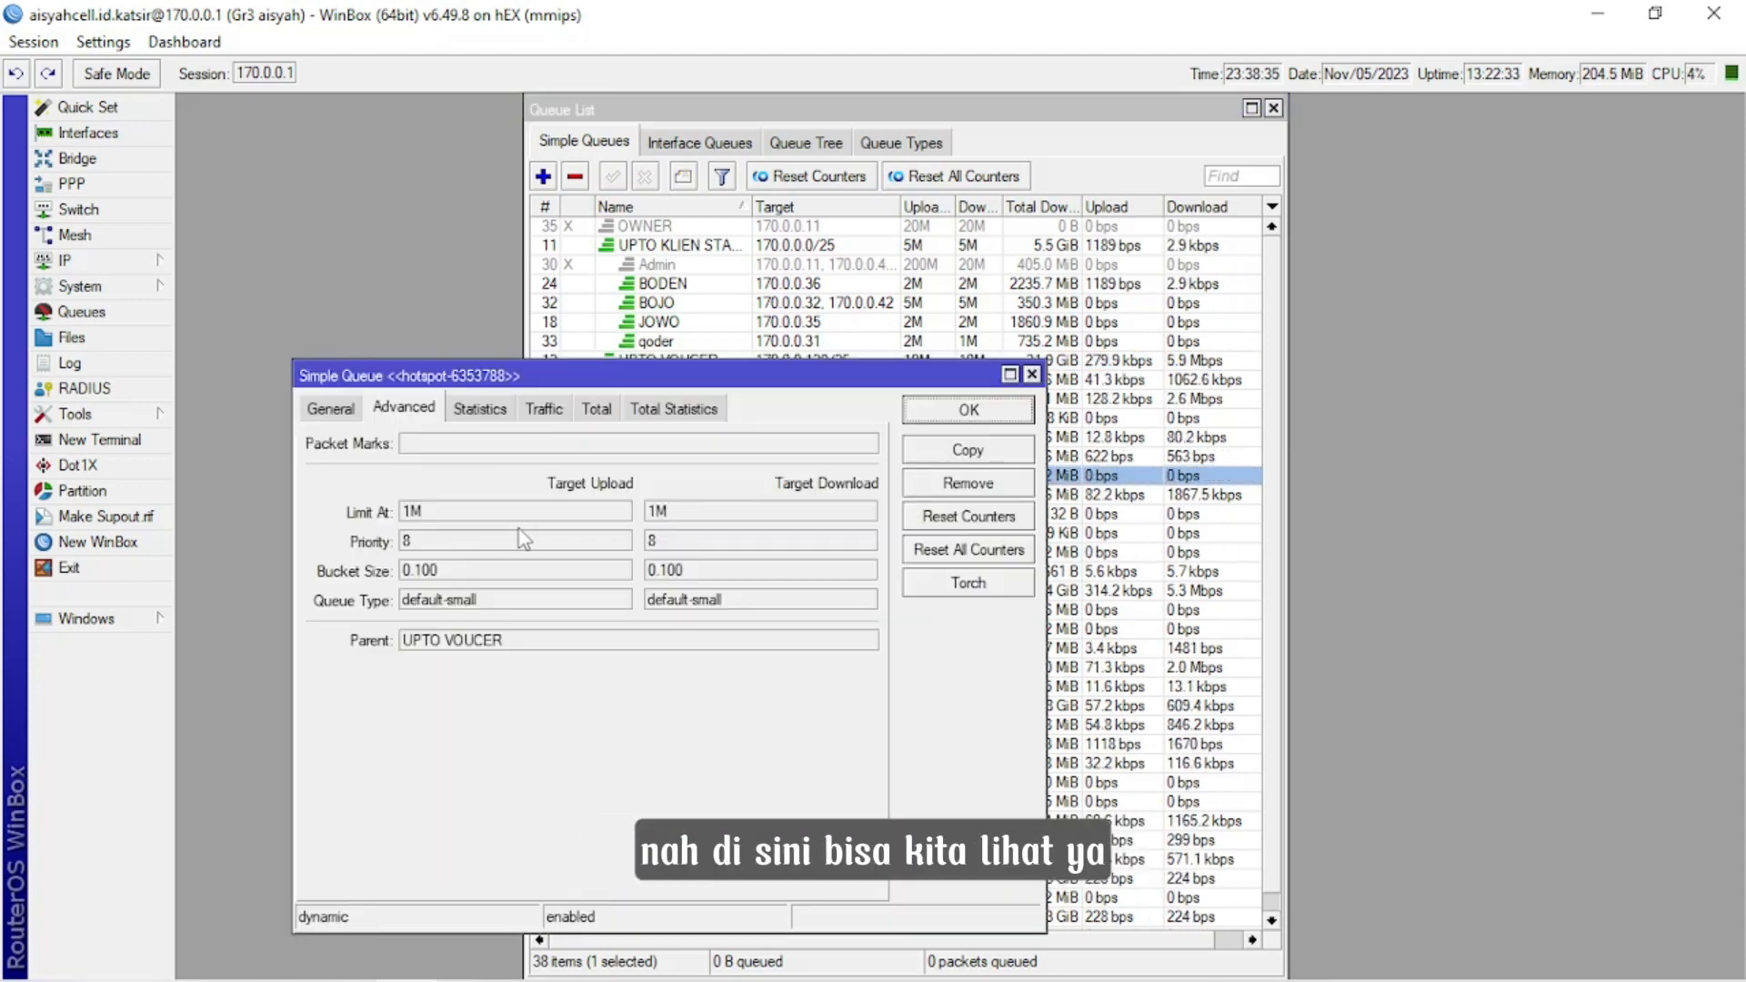
{"action": "left_click", "coordinate": [331, 409]}
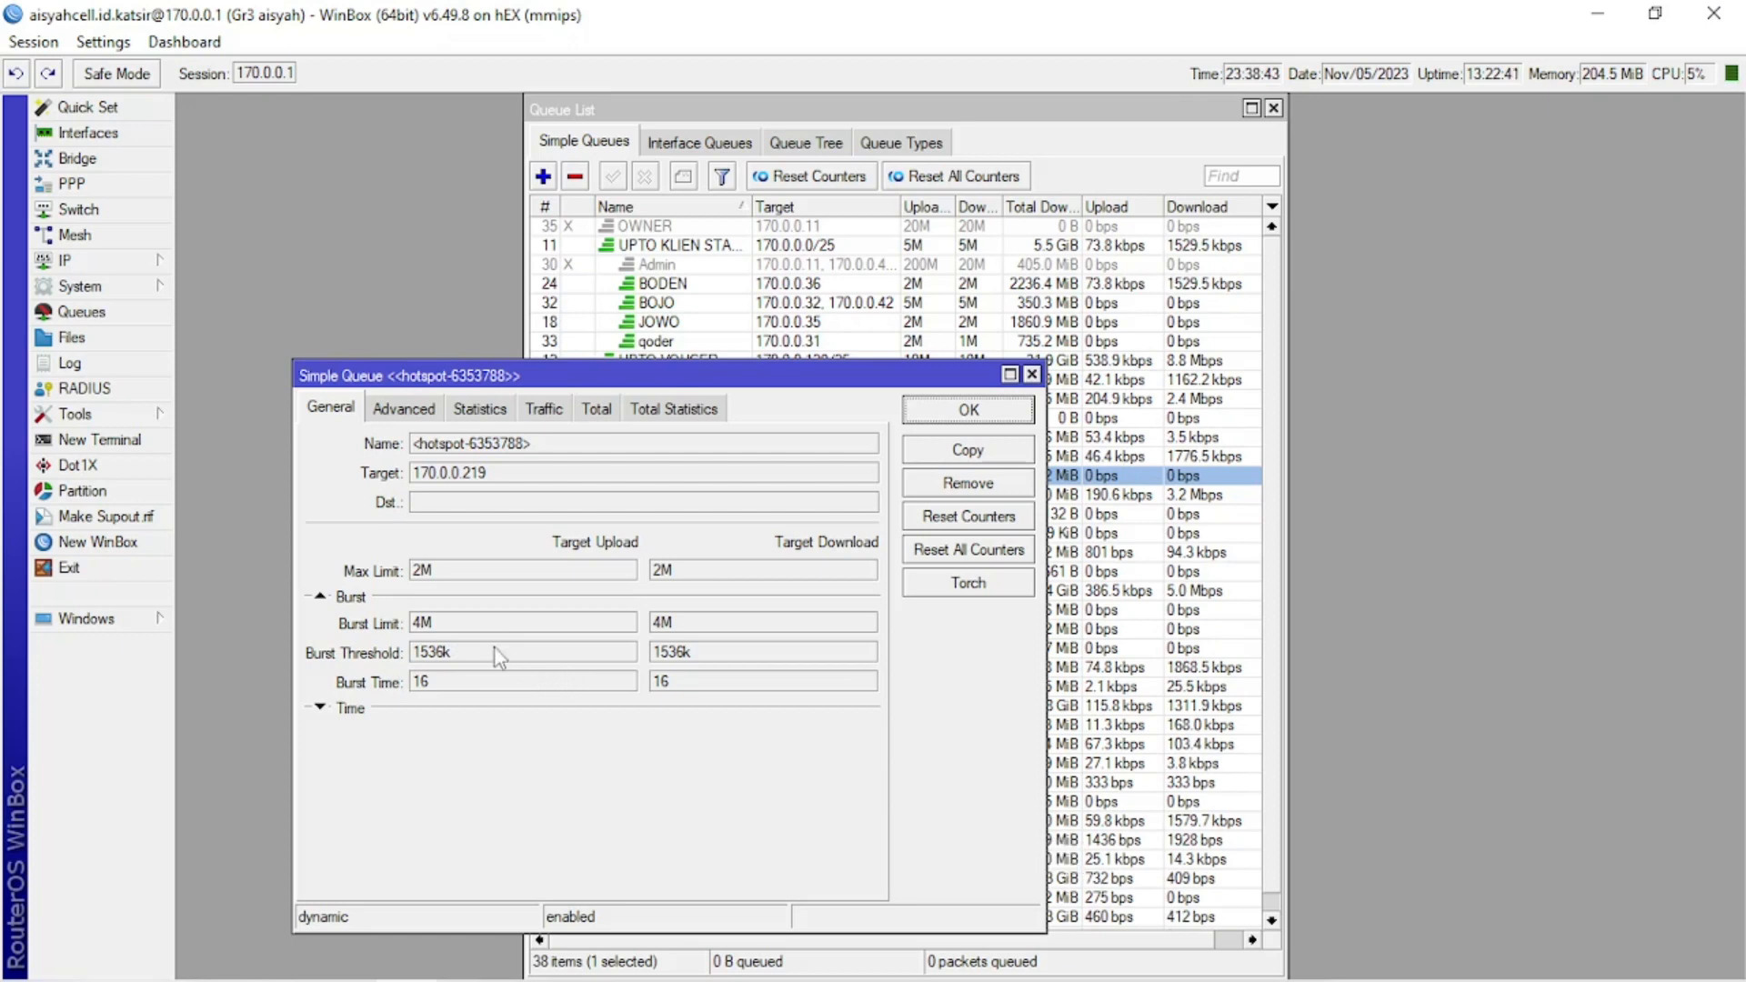
{"action": "left_click_drag", "start_coordinate": [774, 369], "coordinate": [864, 565]}
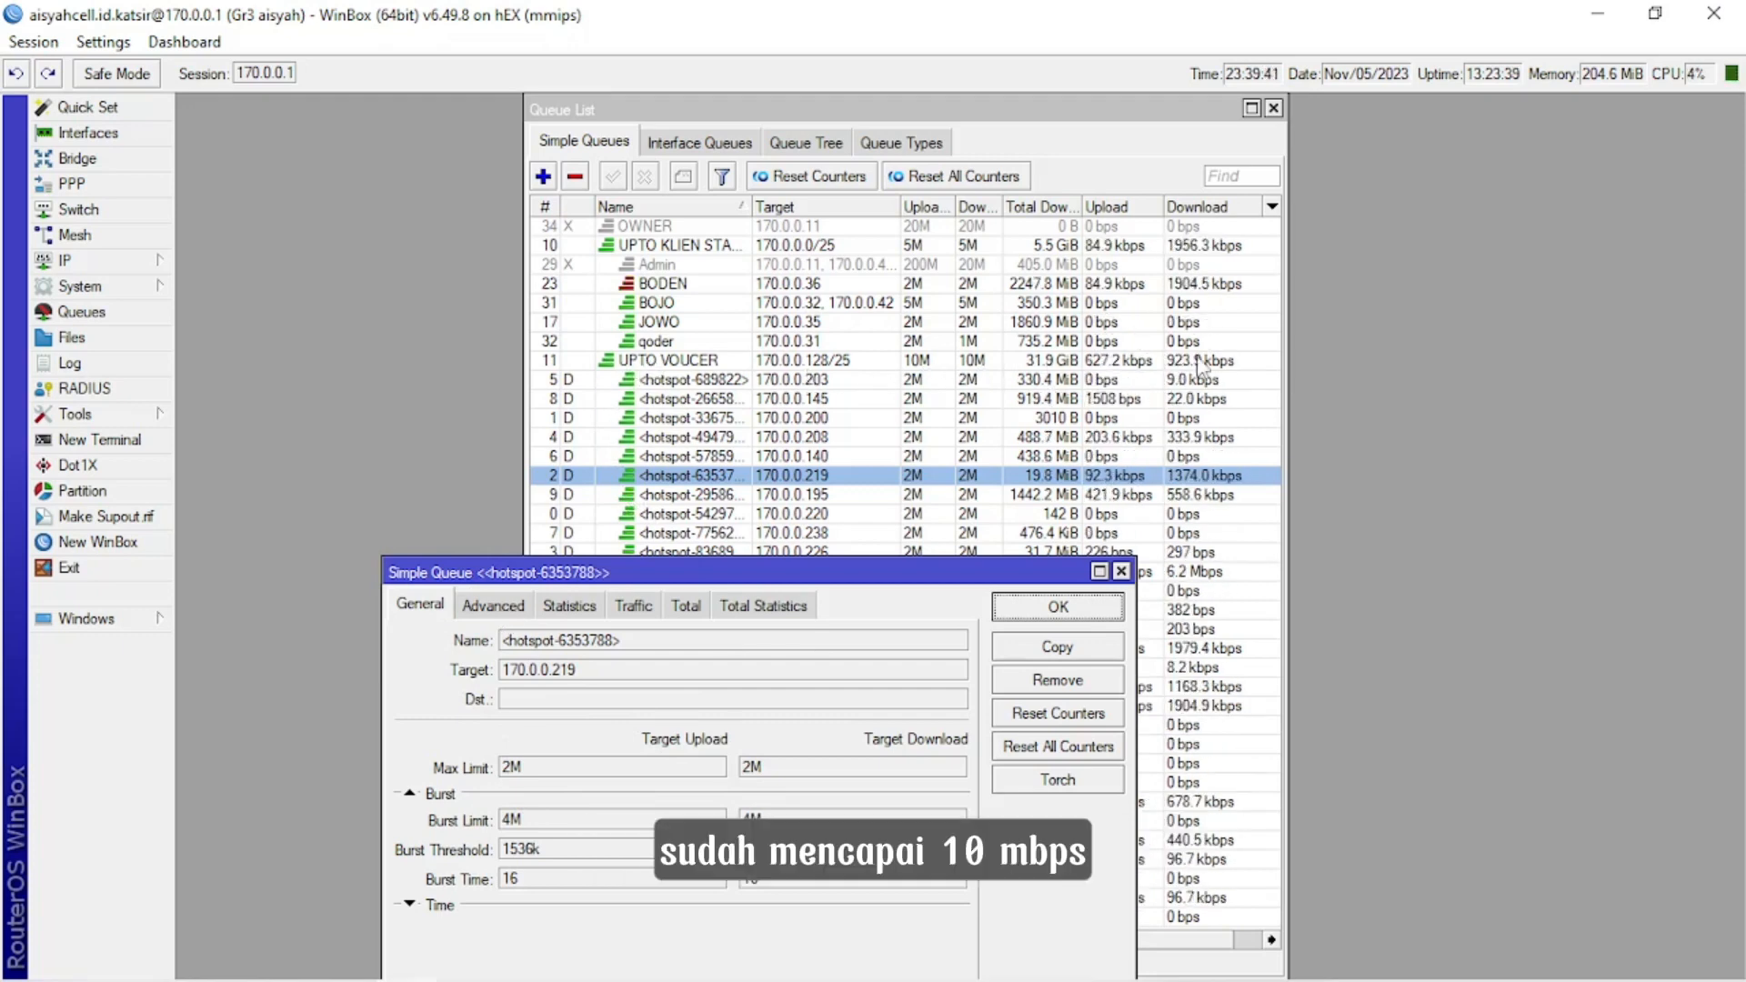
{"action": "left_click", "coordinate": [493, 605]}
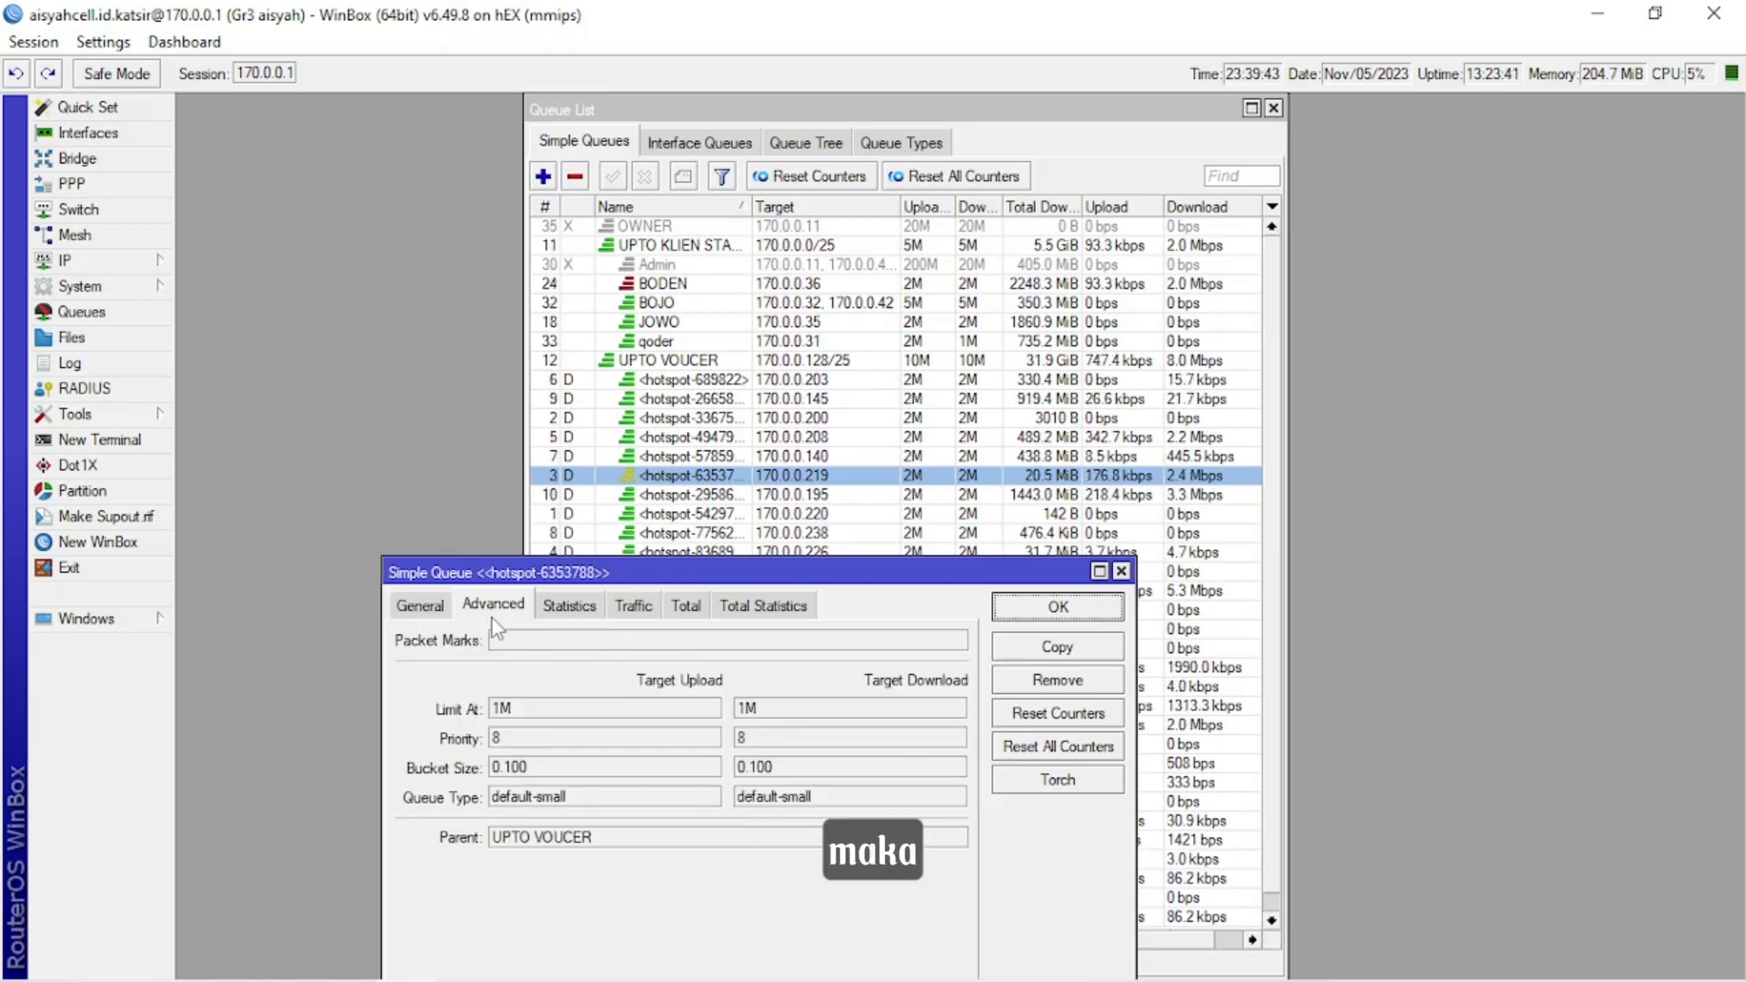
Compare the max limit and burst settings of the 170.0.0.219 voucher queue with its limit-at and priority, and close the queue.
{"action": "left_click", "coordinate": [435, 606]}
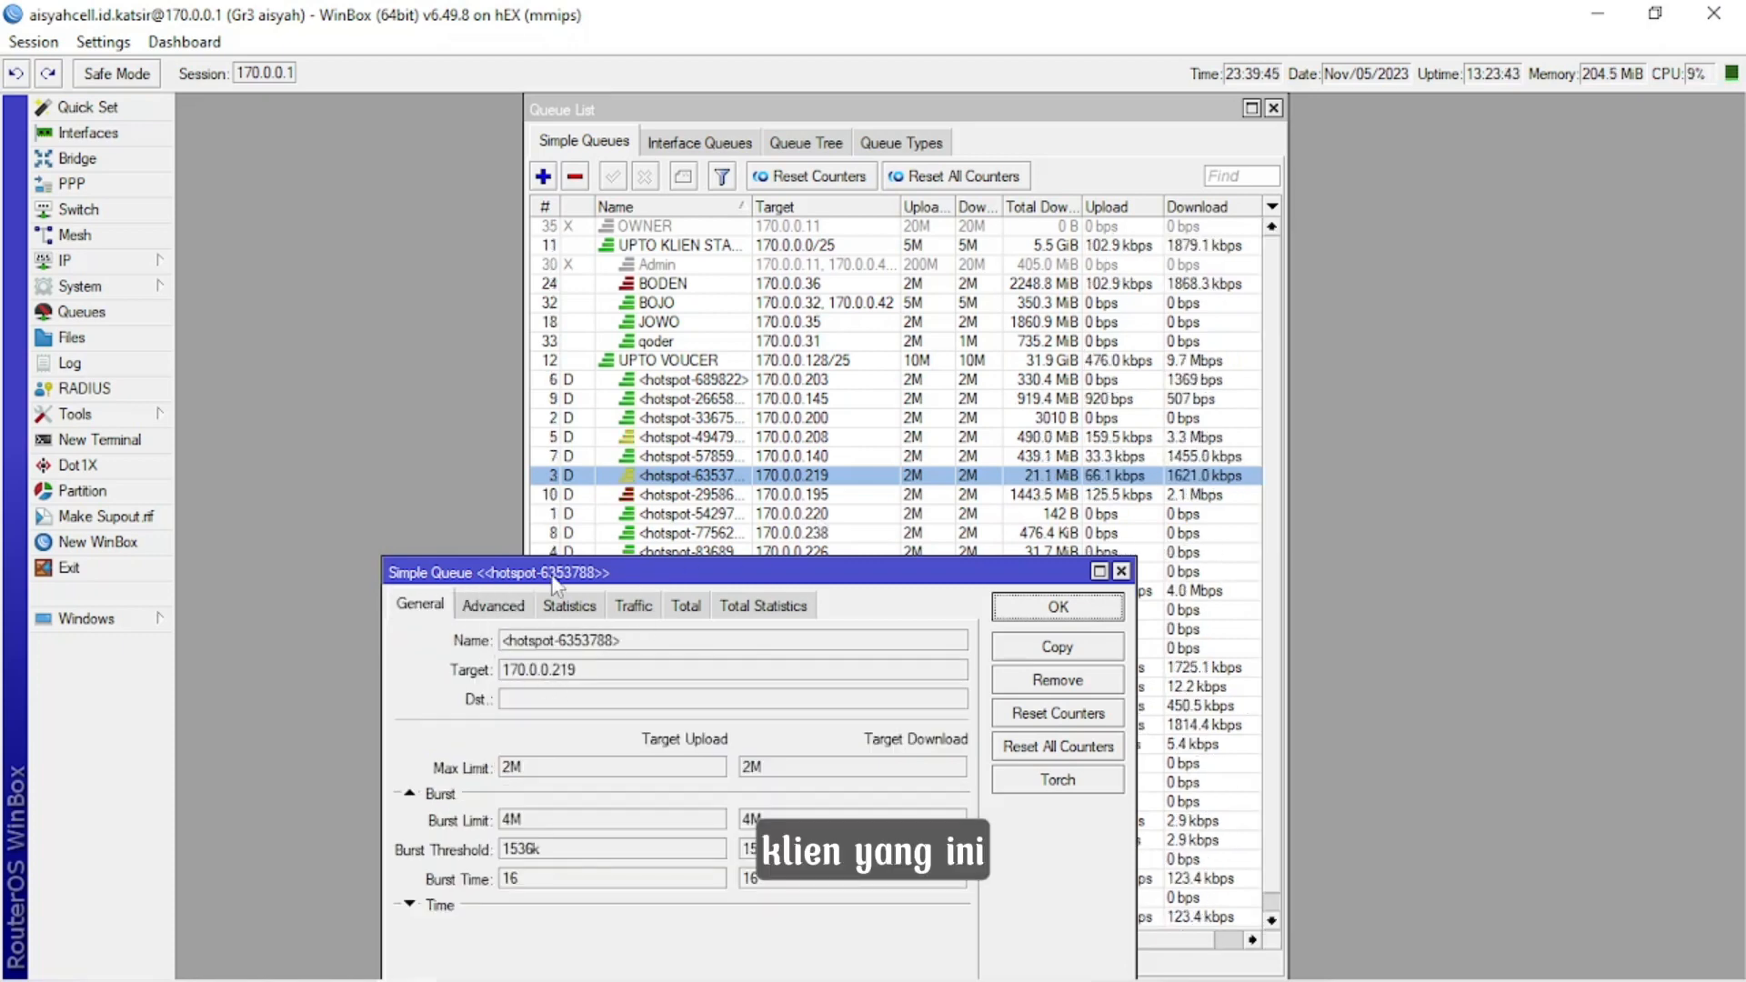
{"action": "left_click", "coordinate": [495, 608]}
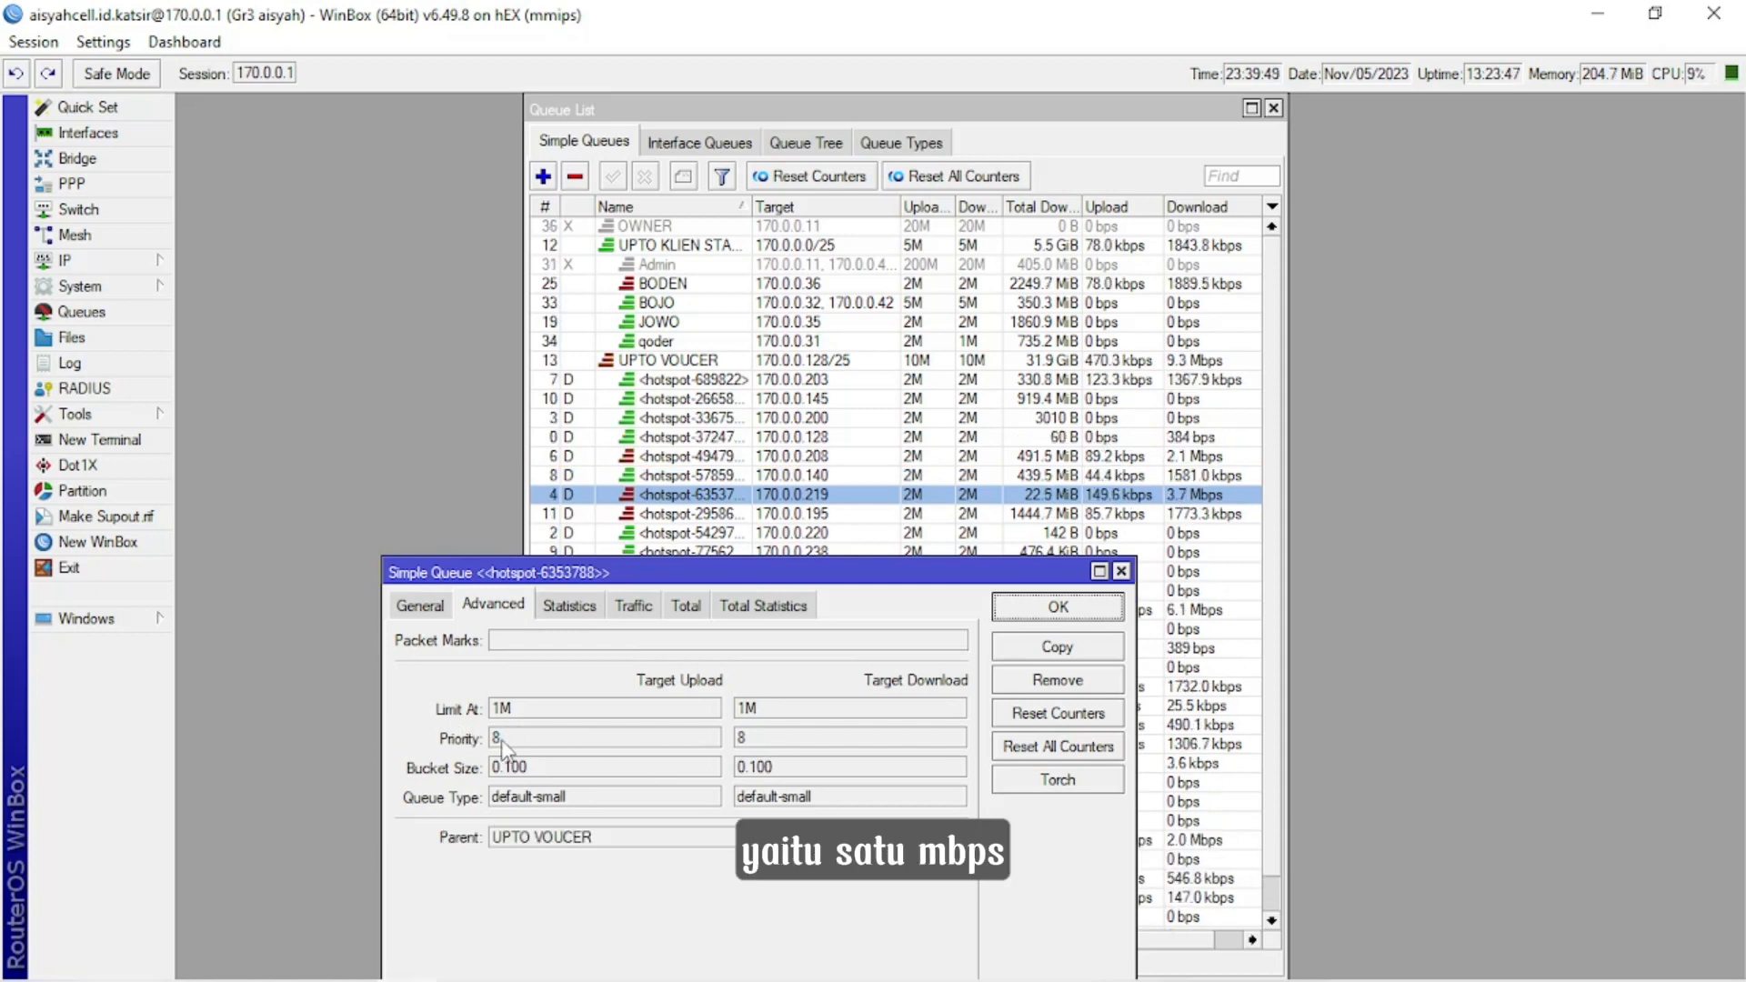
{"action": "left_click", "coordinate": [418, 606]}
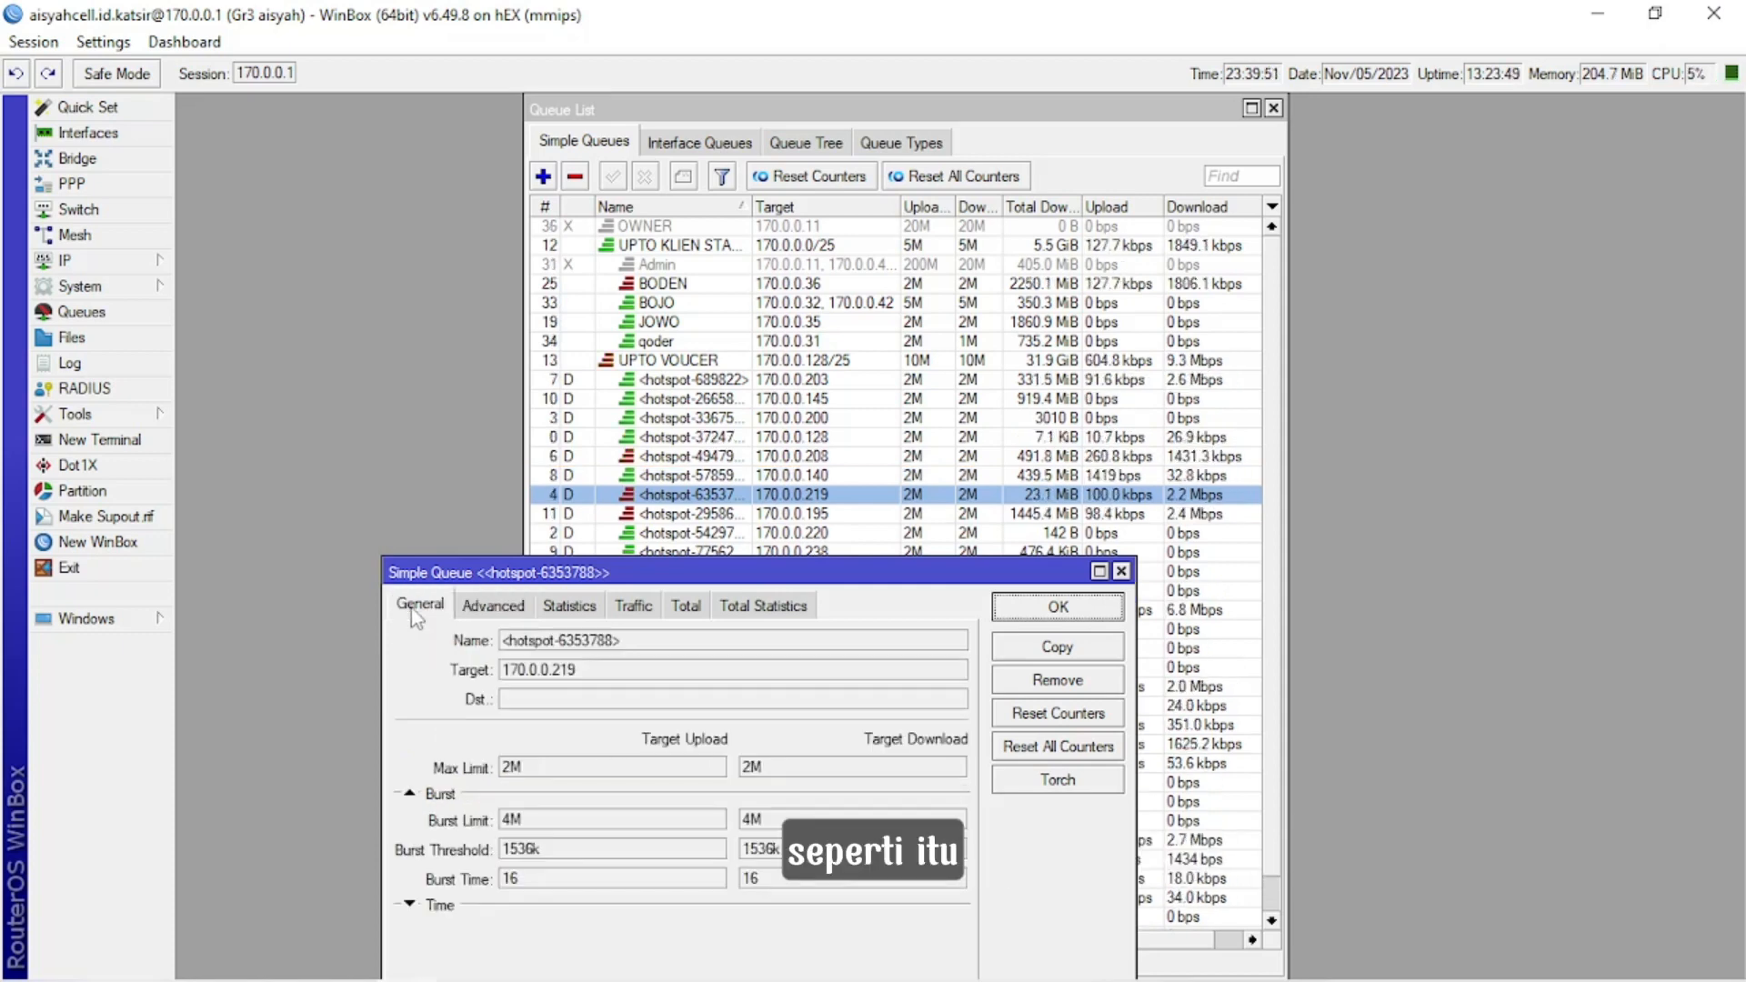
{"action": "left_click_drag", "start_coordinate": [1019, 573], "coordinate": [1021, 690]}
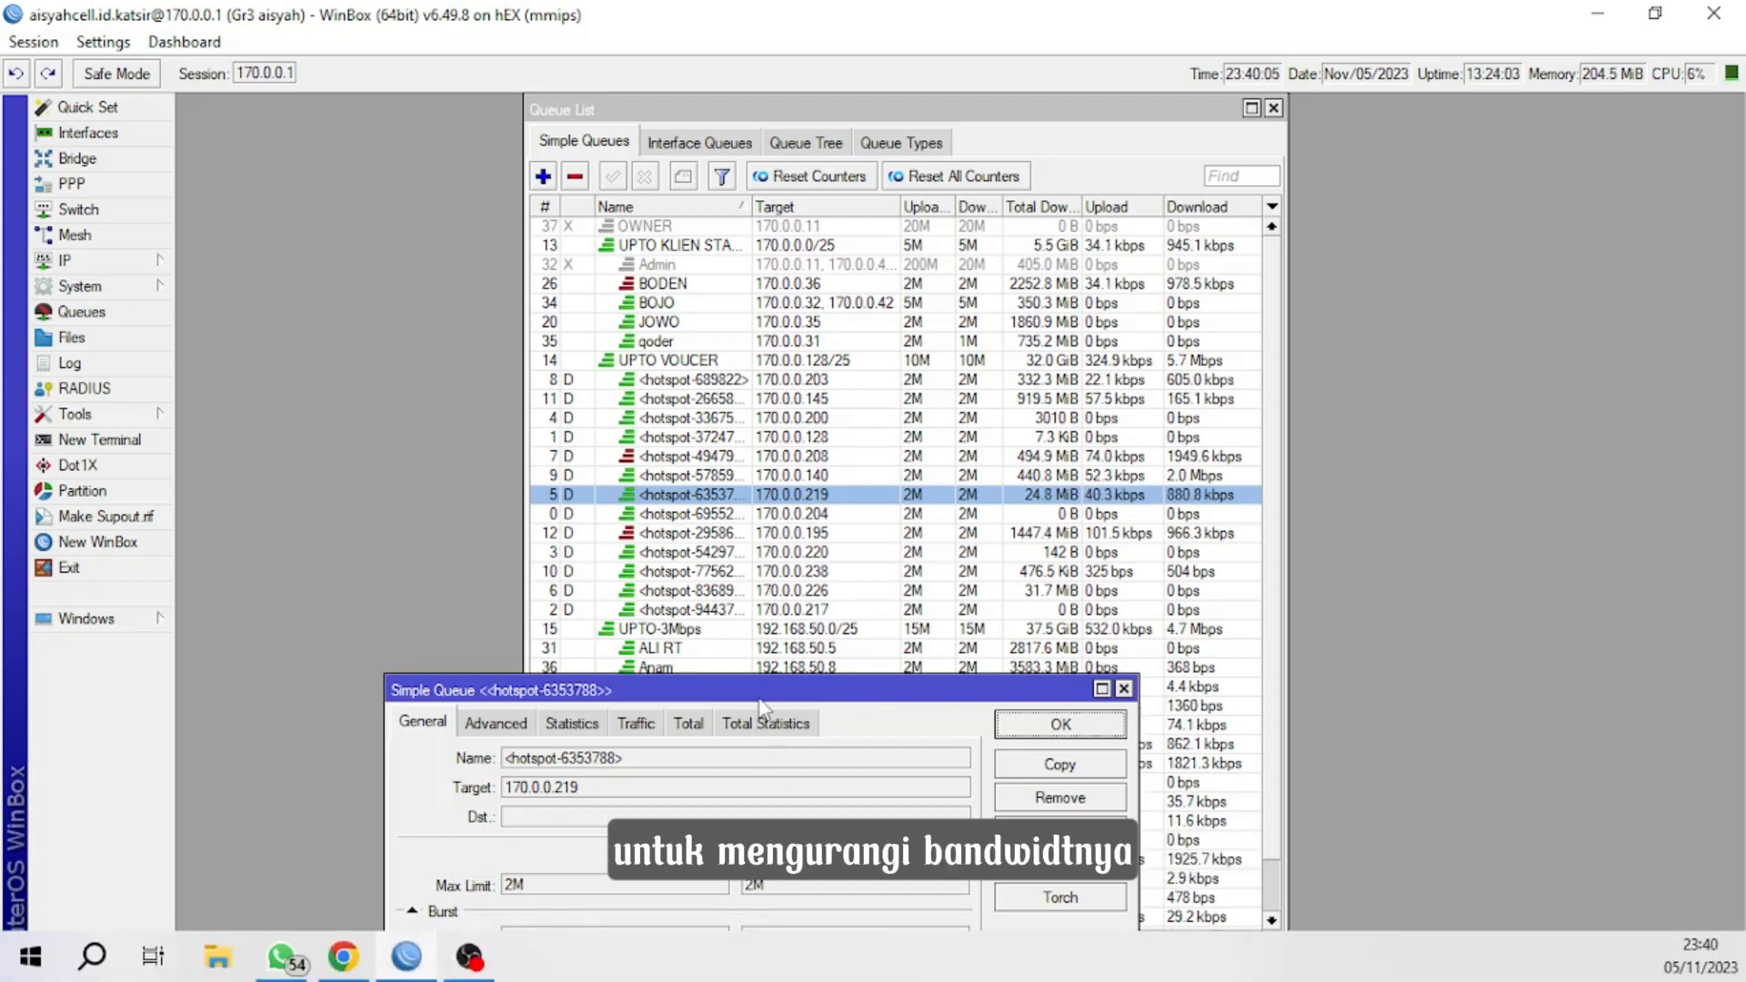
{"action": "left_click_drag", "start_coordinate": [759, 689], "coordinate": [738, 573]}
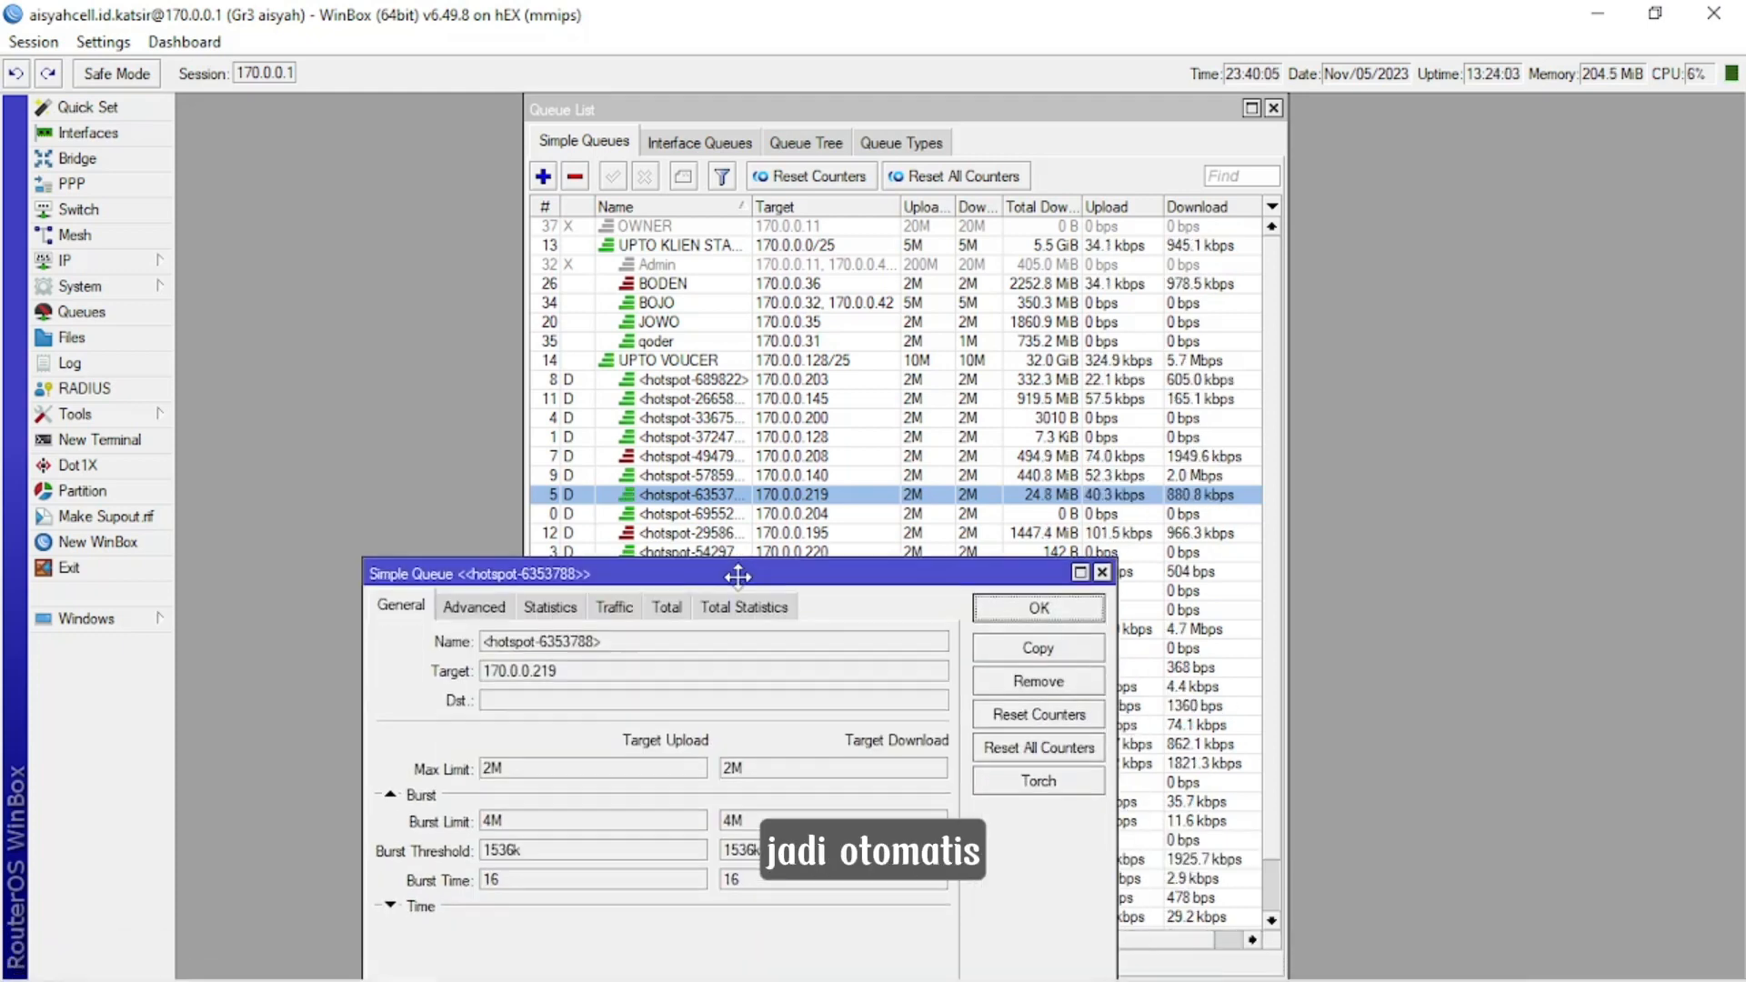
{"action": "left_click", "coordinate": [474, 607]}
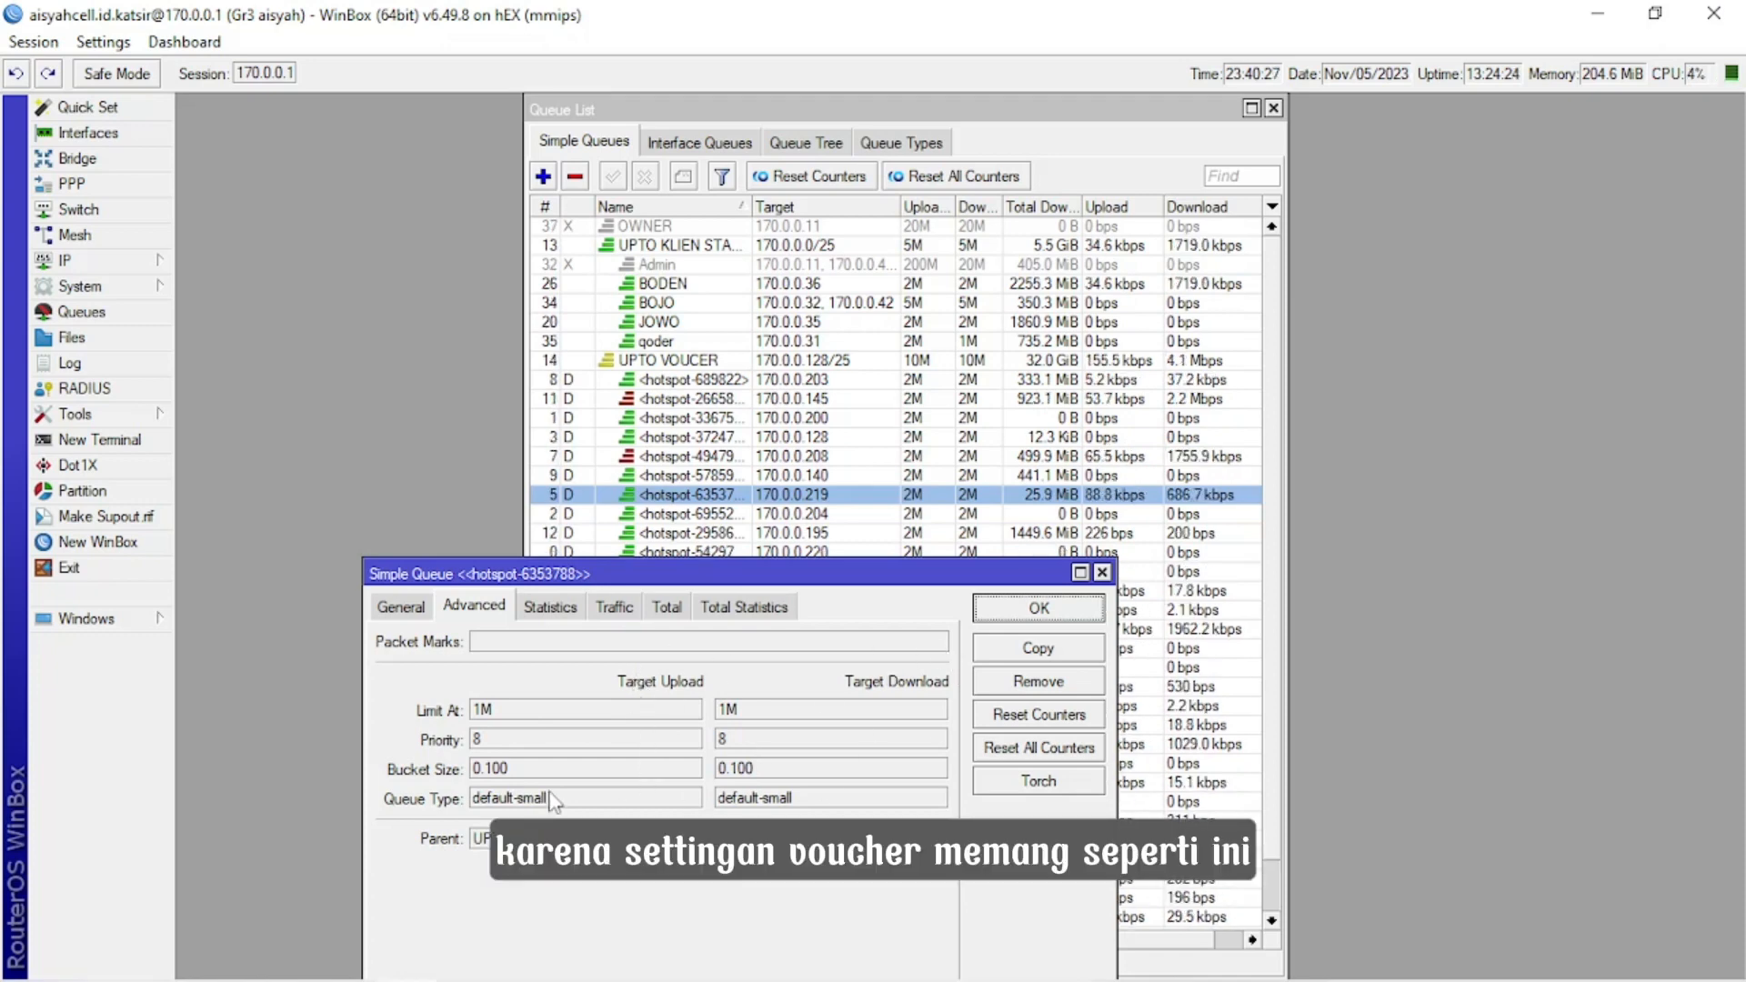
{"action": "left_click", "coordinate": [1039, 608]}
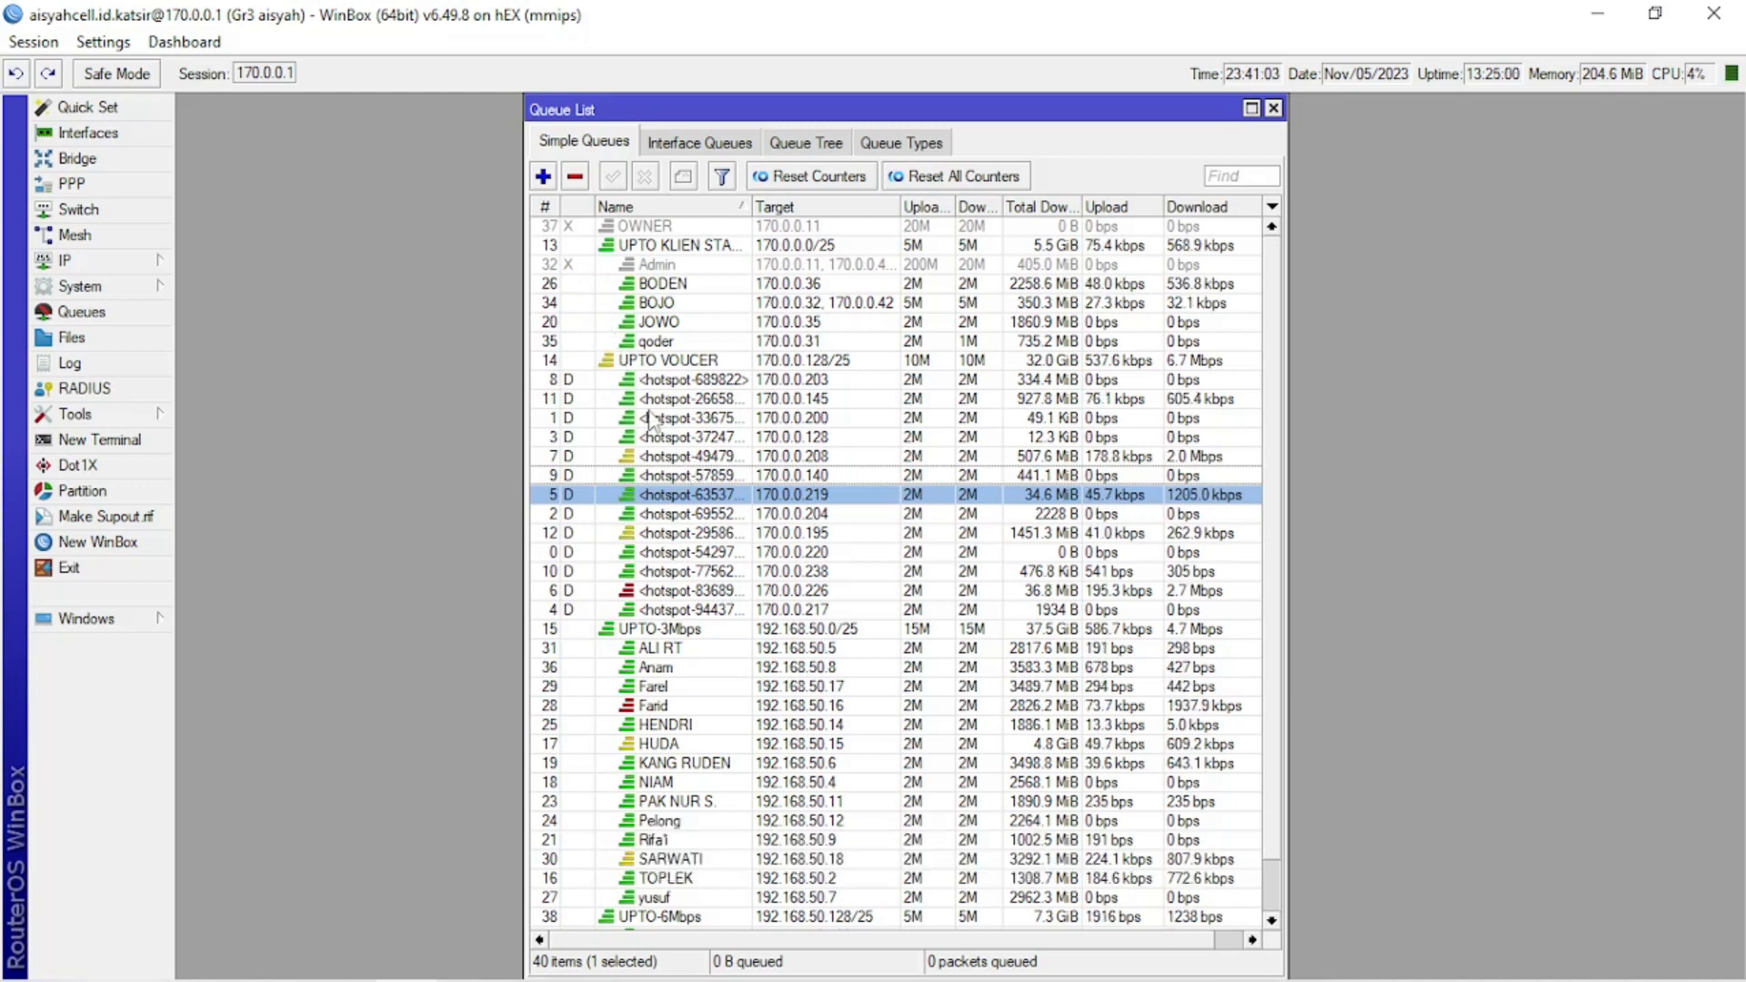
Sort the simple queues by number and look through the flat list.
{"action": "left_click", "coordinate": [544, 208]}
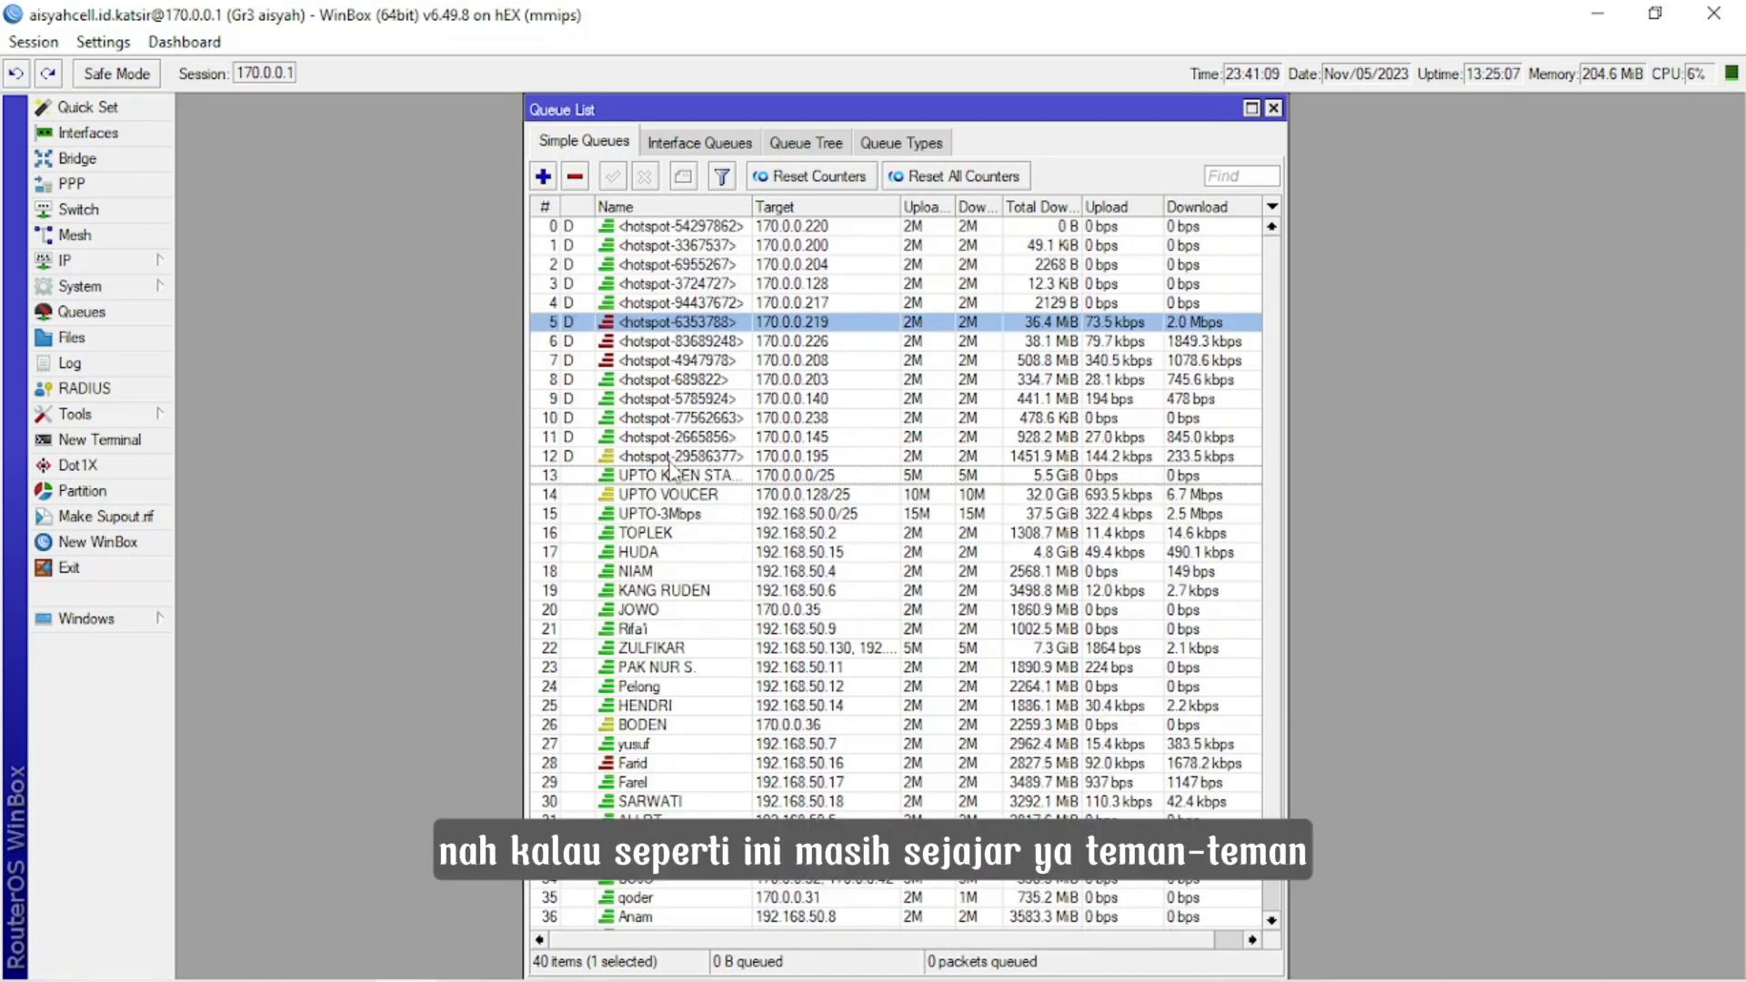
{"action": "scroll", "coordinate": [675, 471], "scroll_direction": "down", "scroll_amount": 1}
{"action": "scroll", "coordinate": [675, 471], "scroll_direction": "up", "scroll_amount": 1}
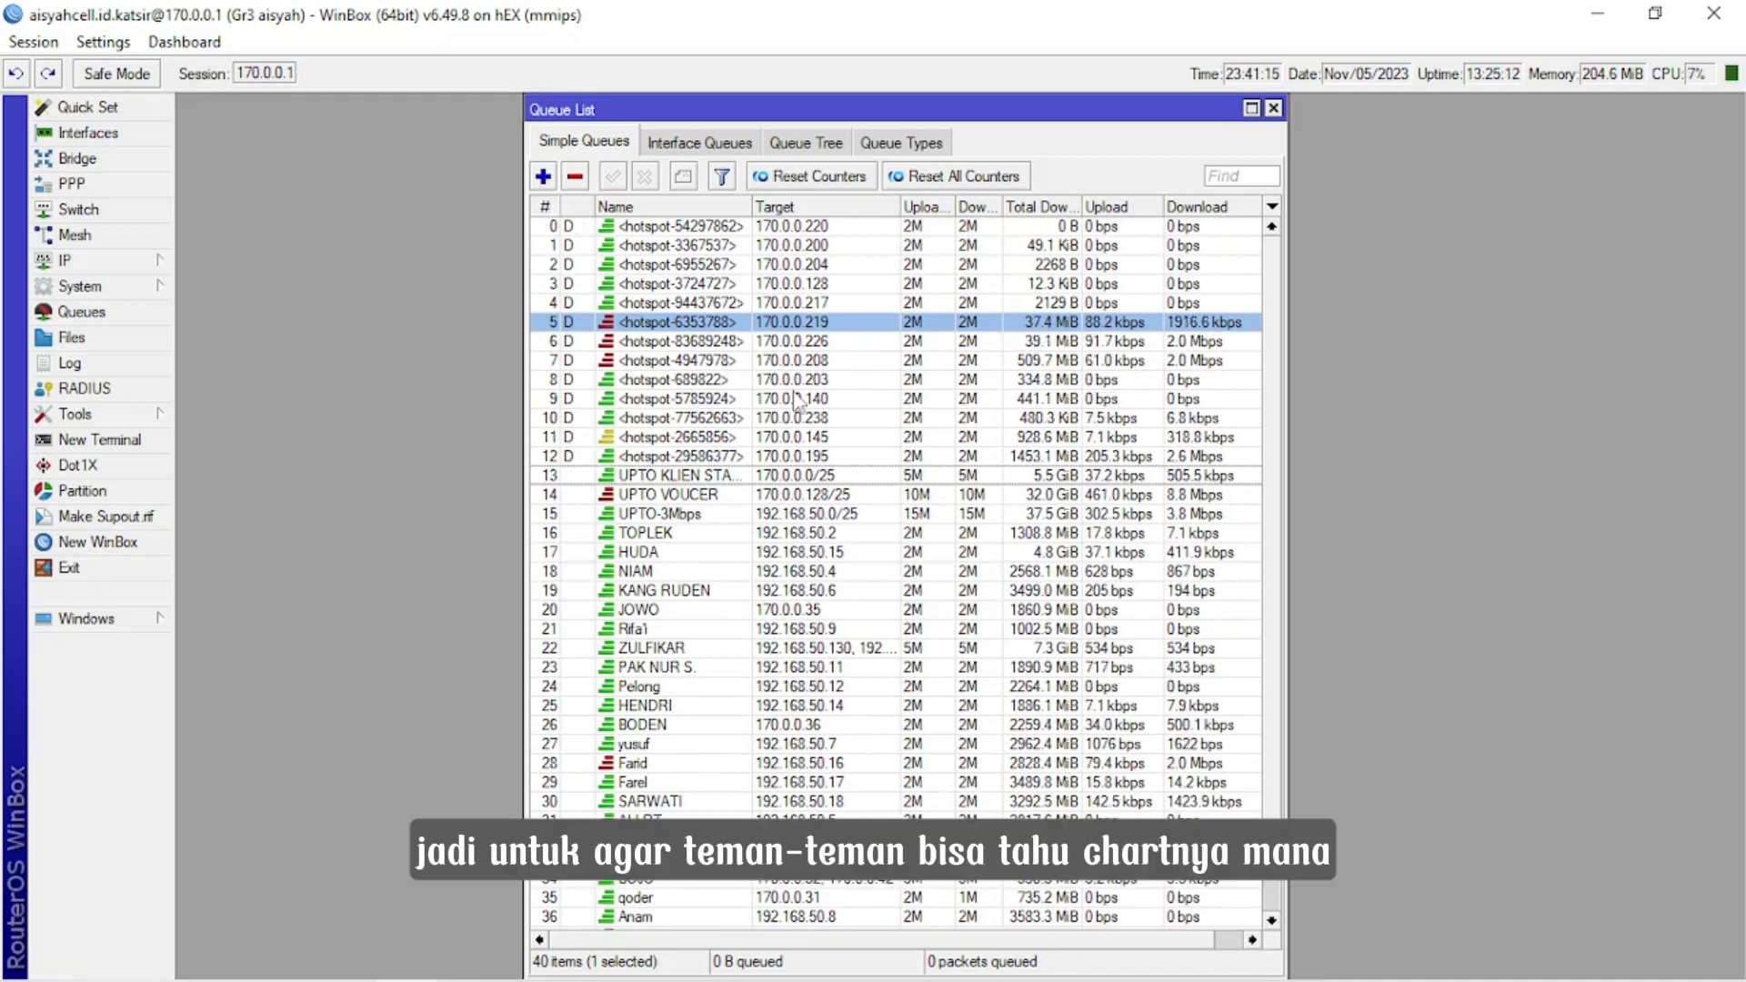
Switch the simple queues back to the parent-child tree order and review the voucher queues under UPTO VOUCER.
{"action": "left_click", "coordinate": [544, 209]}
{"action": "scroll", "coordinate": [742, 400], "scroll_direction": "down", "scroll_amount": 1}
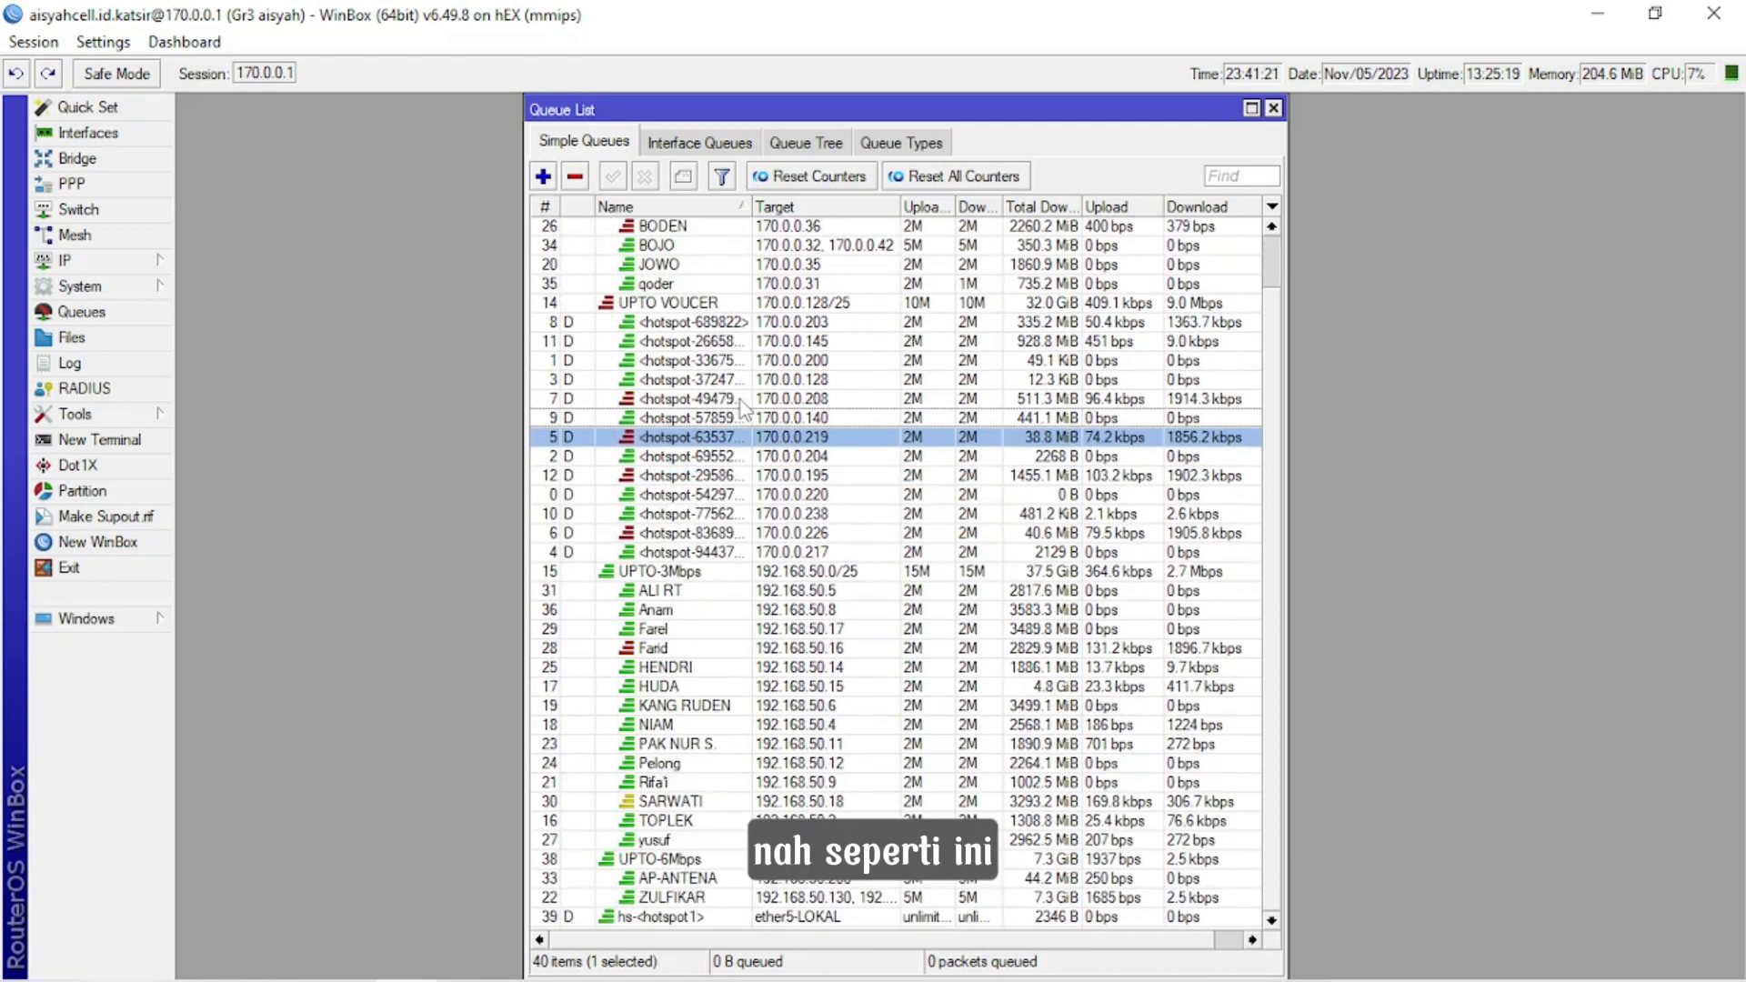
{"action": "scroll", "coordinate": [841, 590], "scroll_direction": "up", "scroll_amount": 1}
{"action": "scroll", "coordinate": [837, 589], "scroll_direction": "down", "scroll_amount": 1}
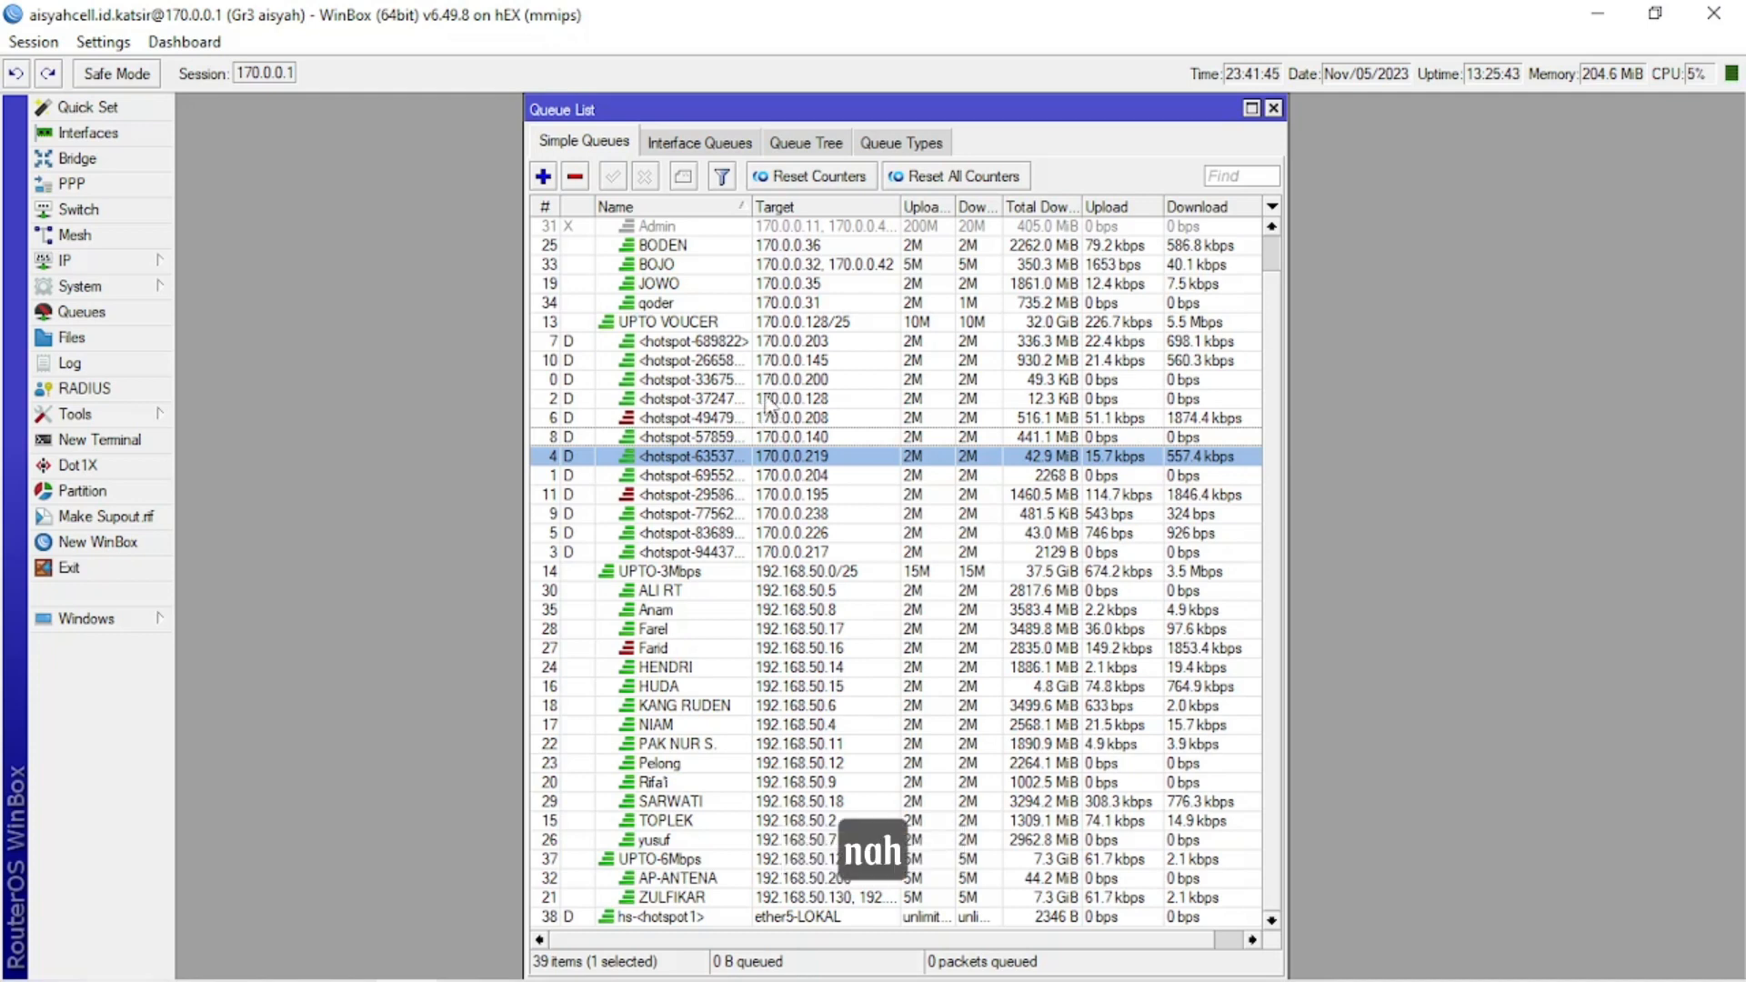
{"action": "scroll", "coordinate": [728, 526], "scroll_direction": "up", "scroll_amount": 1}
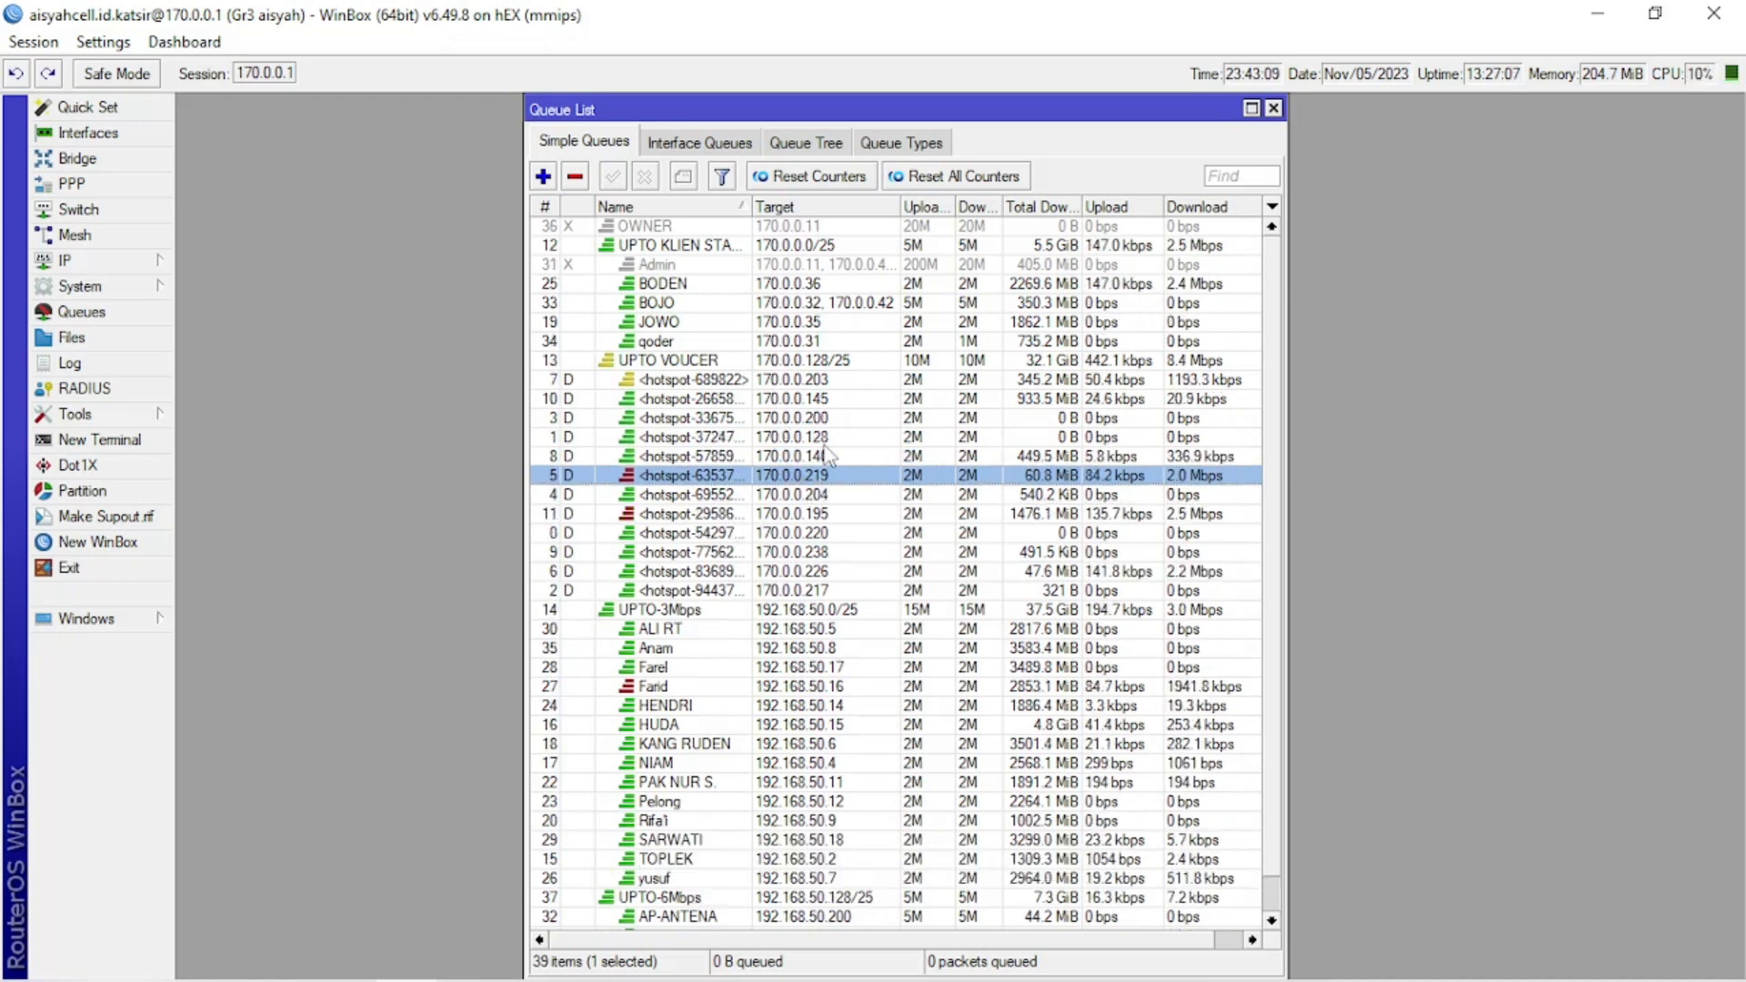
Open the dynamic voucher queue targeting 170.0.0.140, review its max limit, burst, limit-at and parent settings, and close it.
{"action": "double_click", "coordinate": [767, 456]}
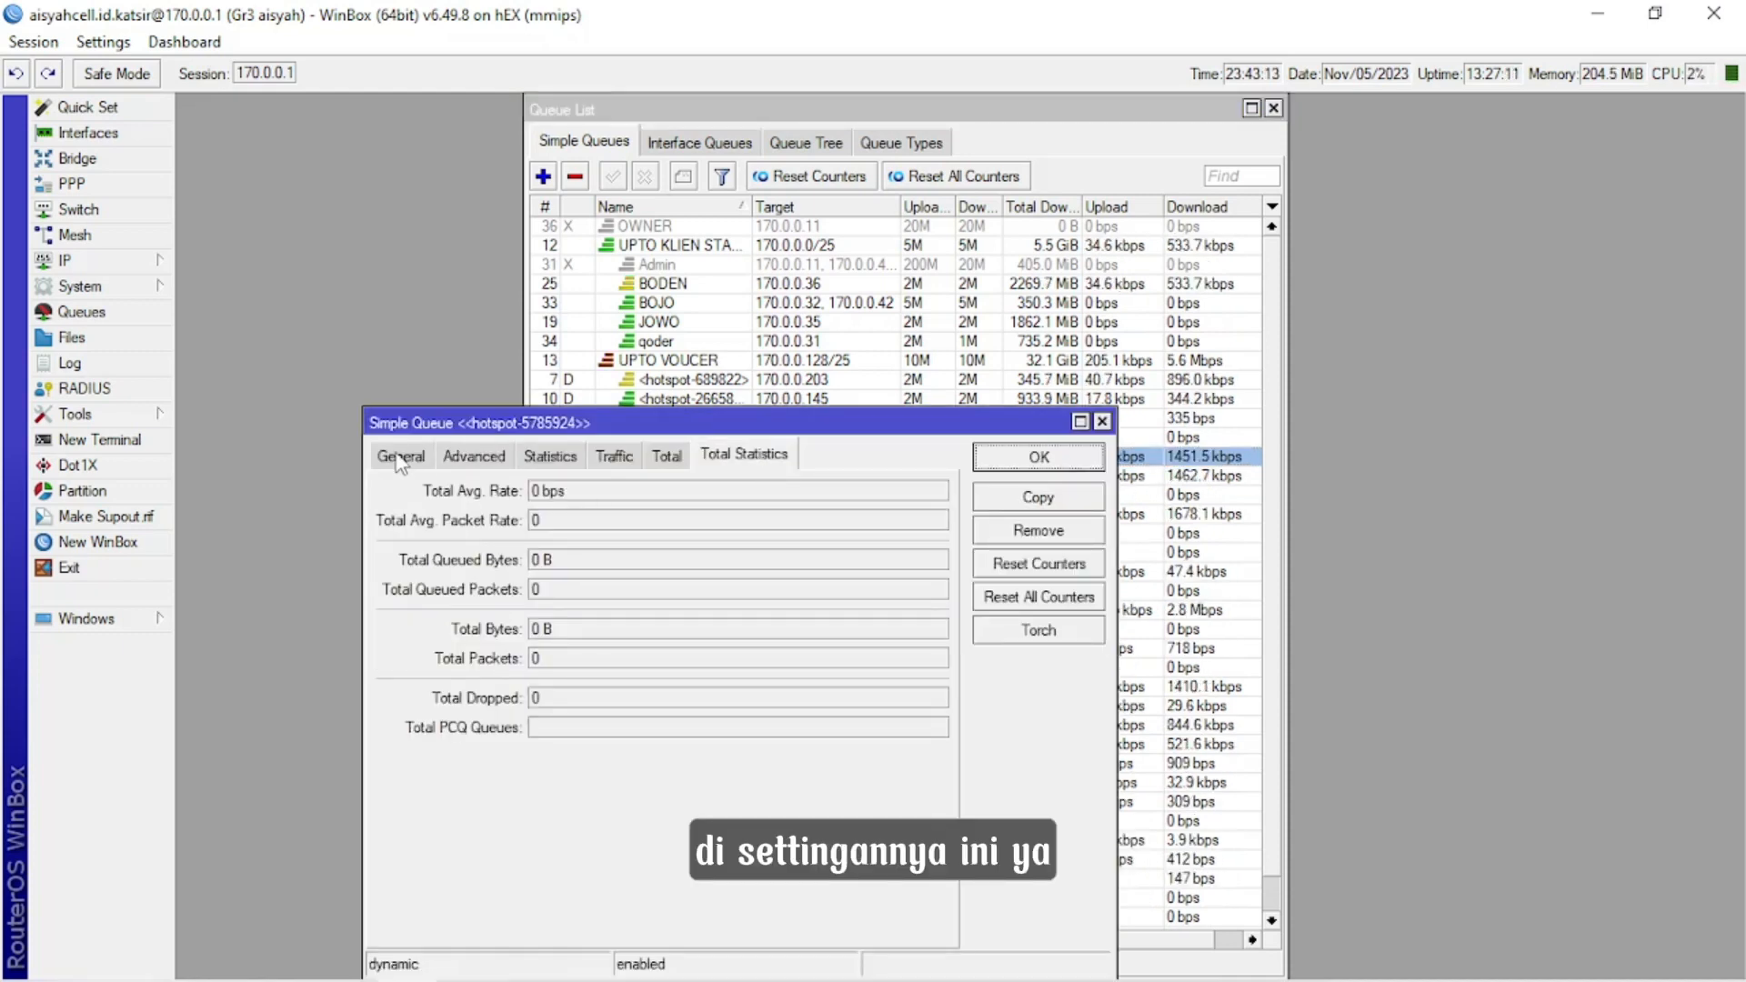
{"action": "left_click", "coordinate": [400, 457]}
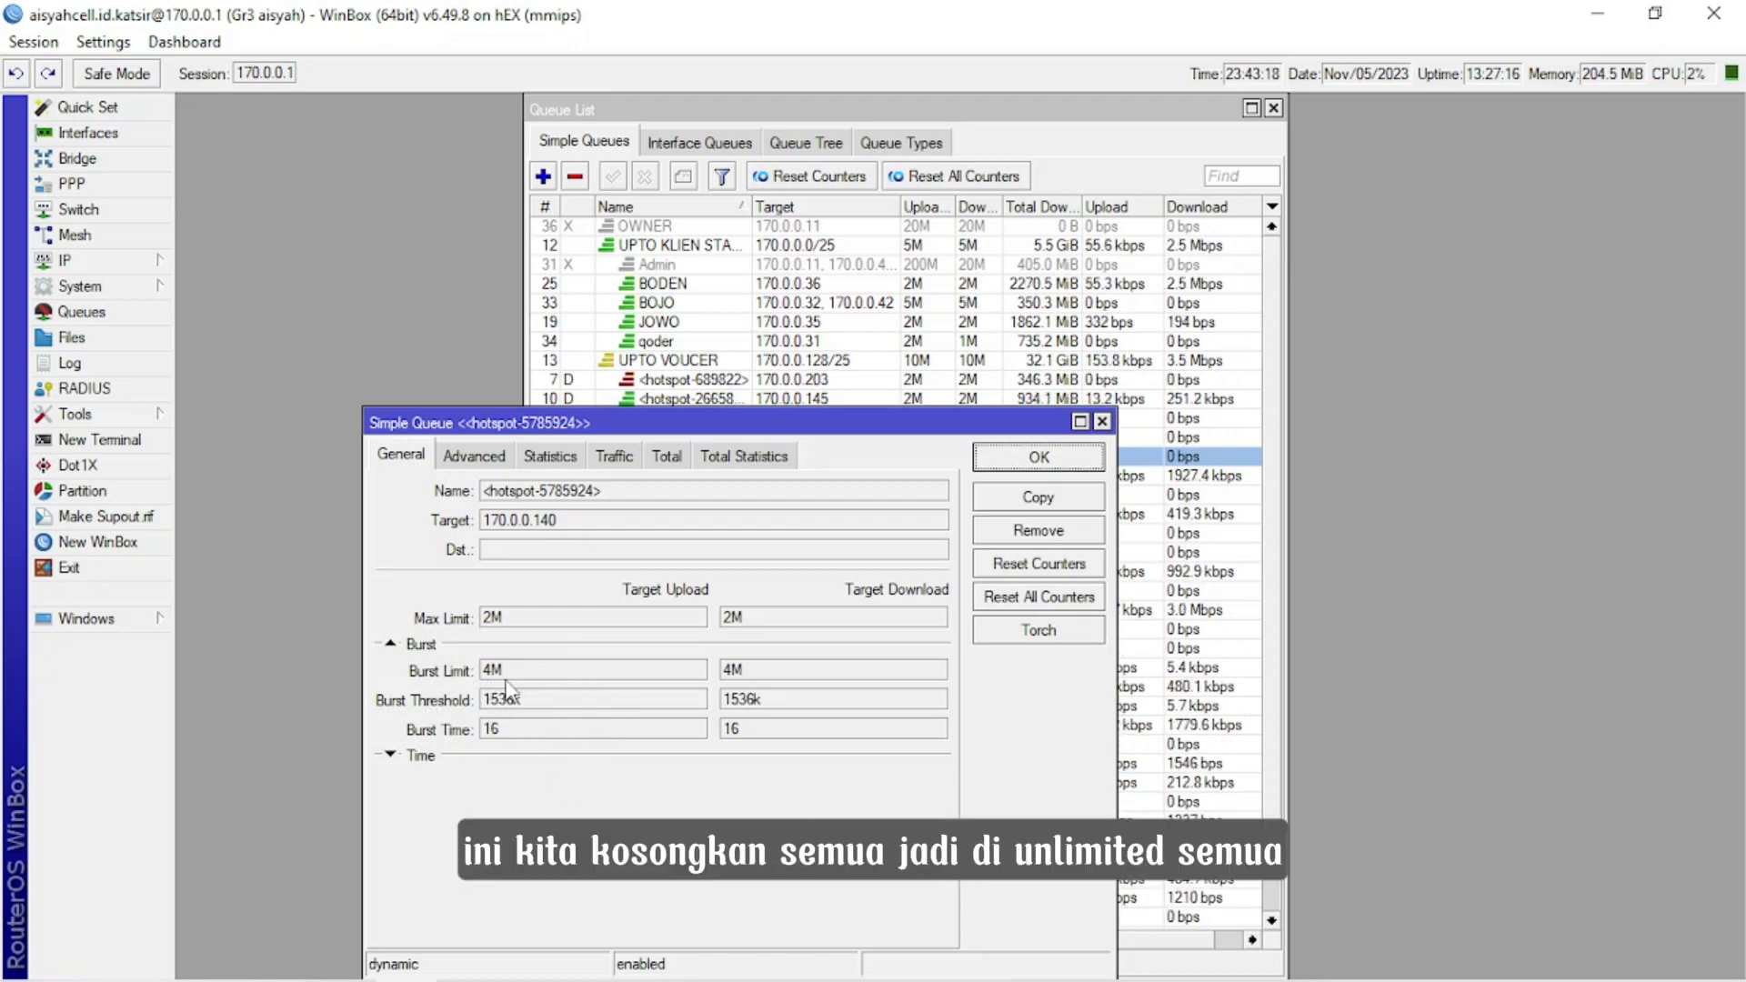
{"action": "left_click", "coordinate": [466, 458]}
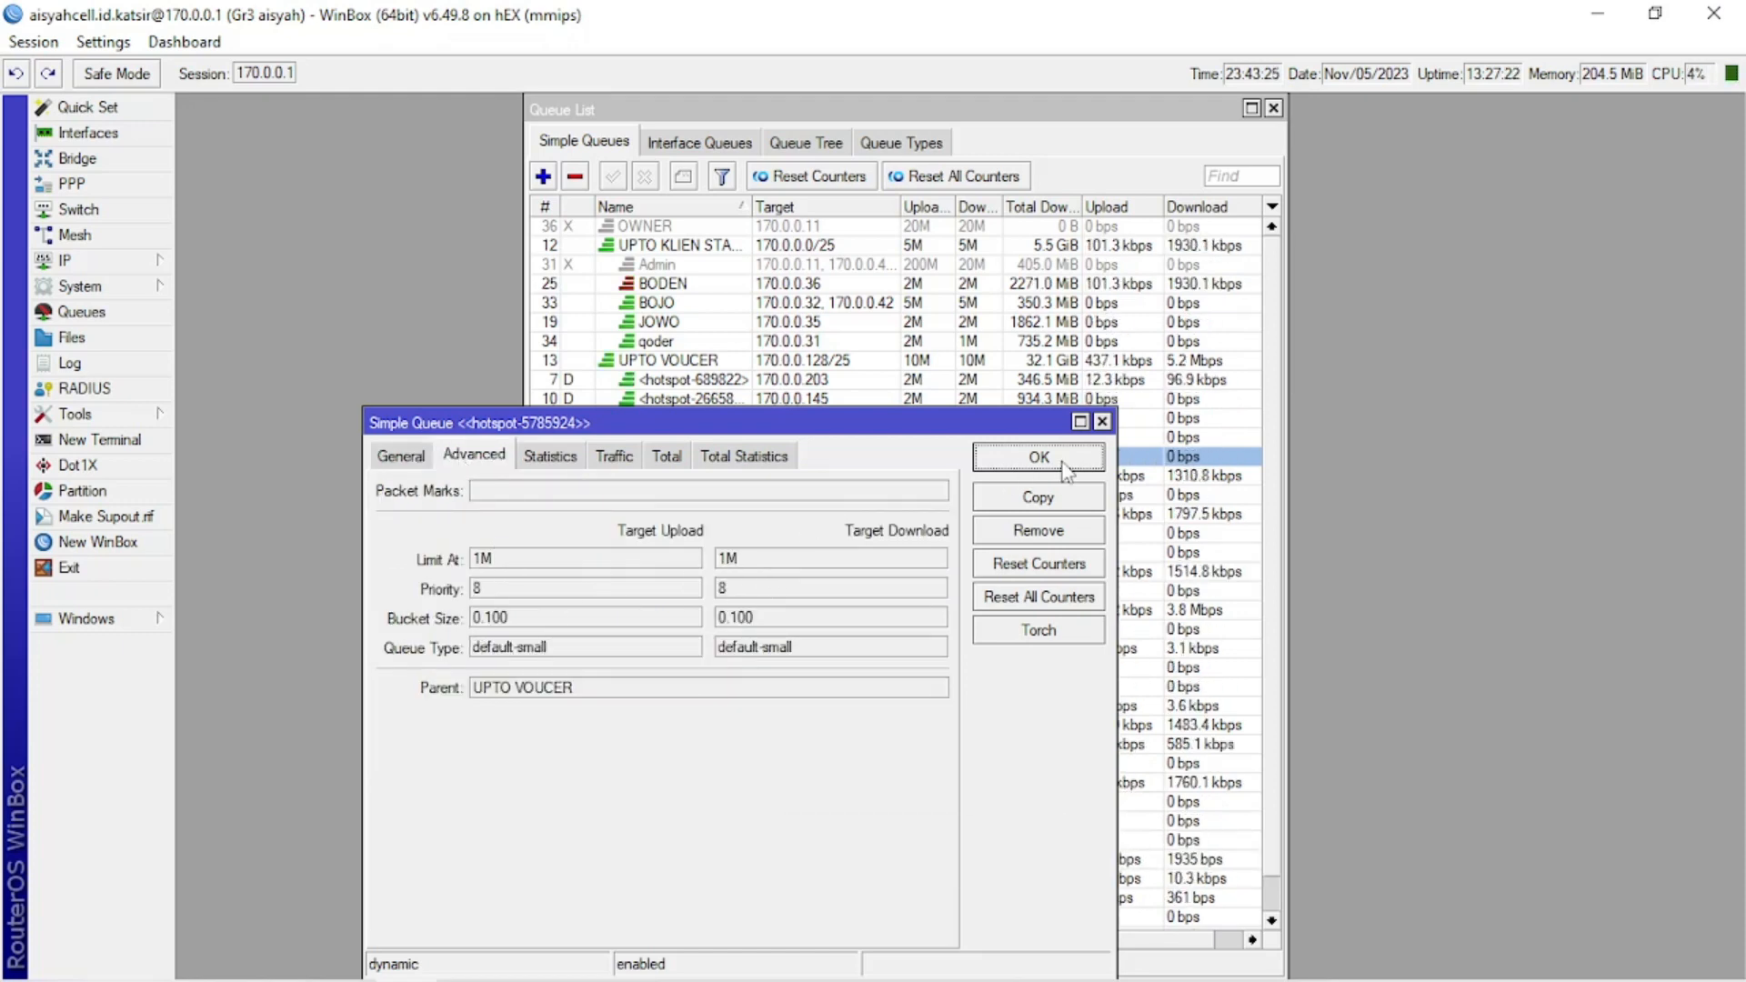
{"action": "left_click_drag", "start_coordinate": [1013, 423], "coordinate": [1024, 536]}
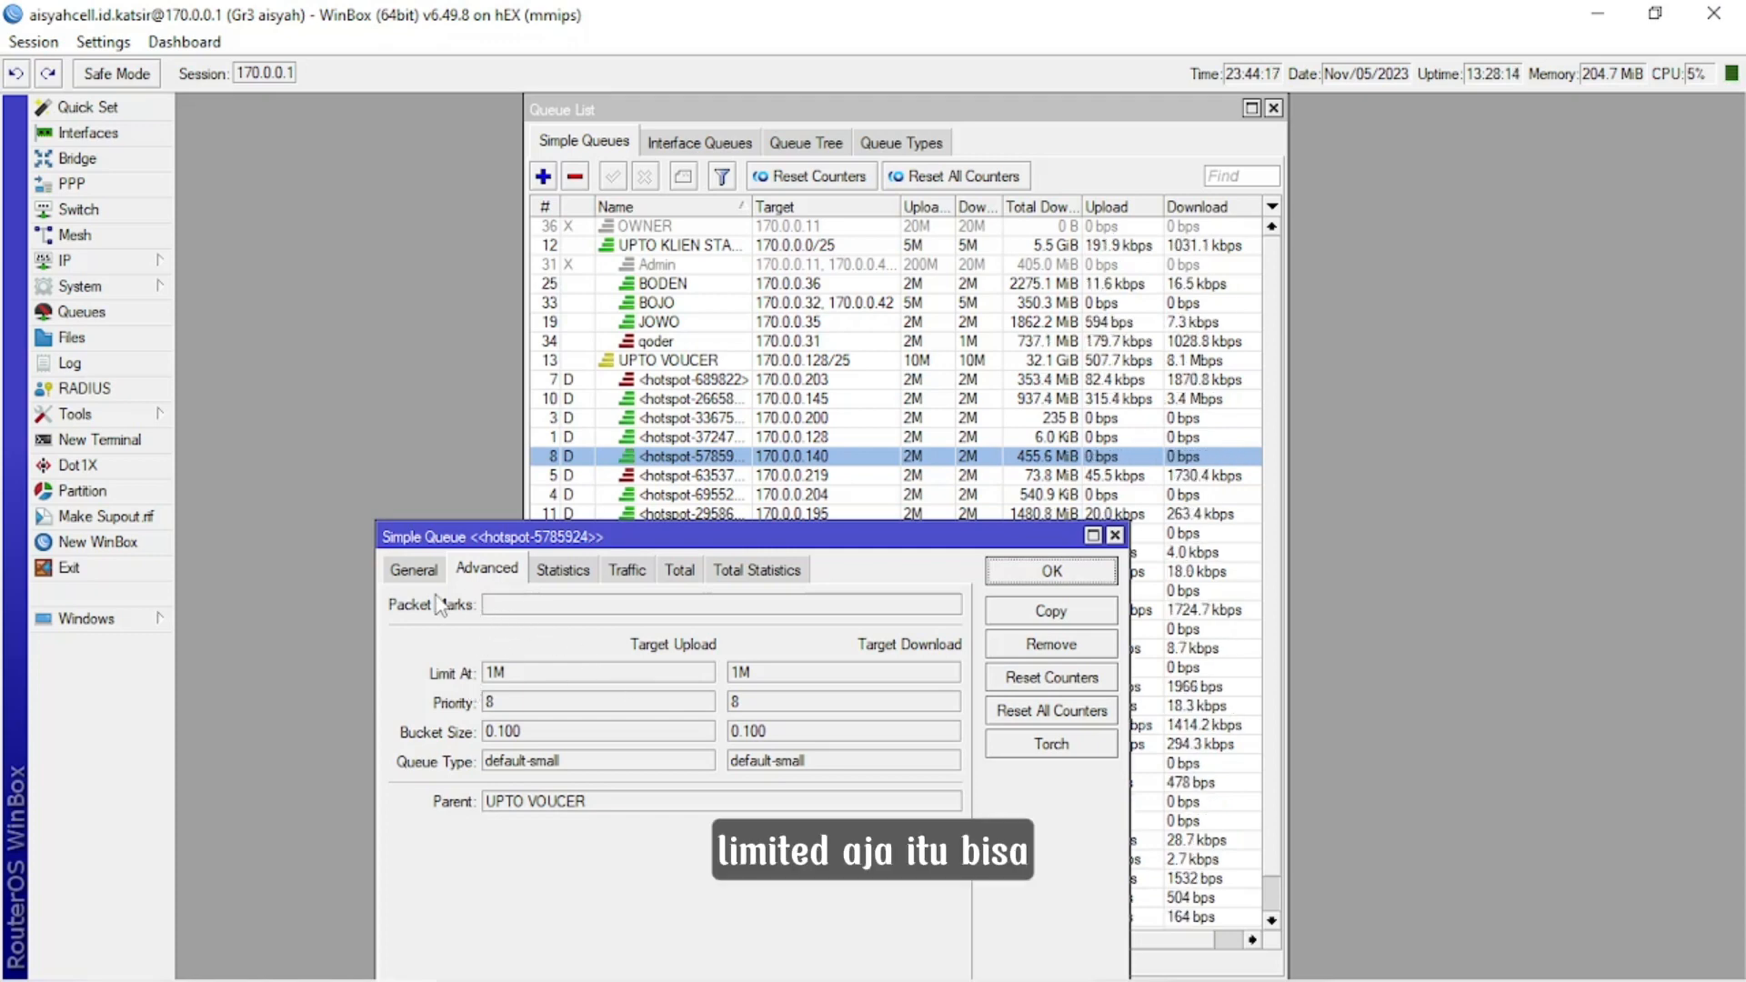
{"action": "left_click", "coordinate": [407, 573]}
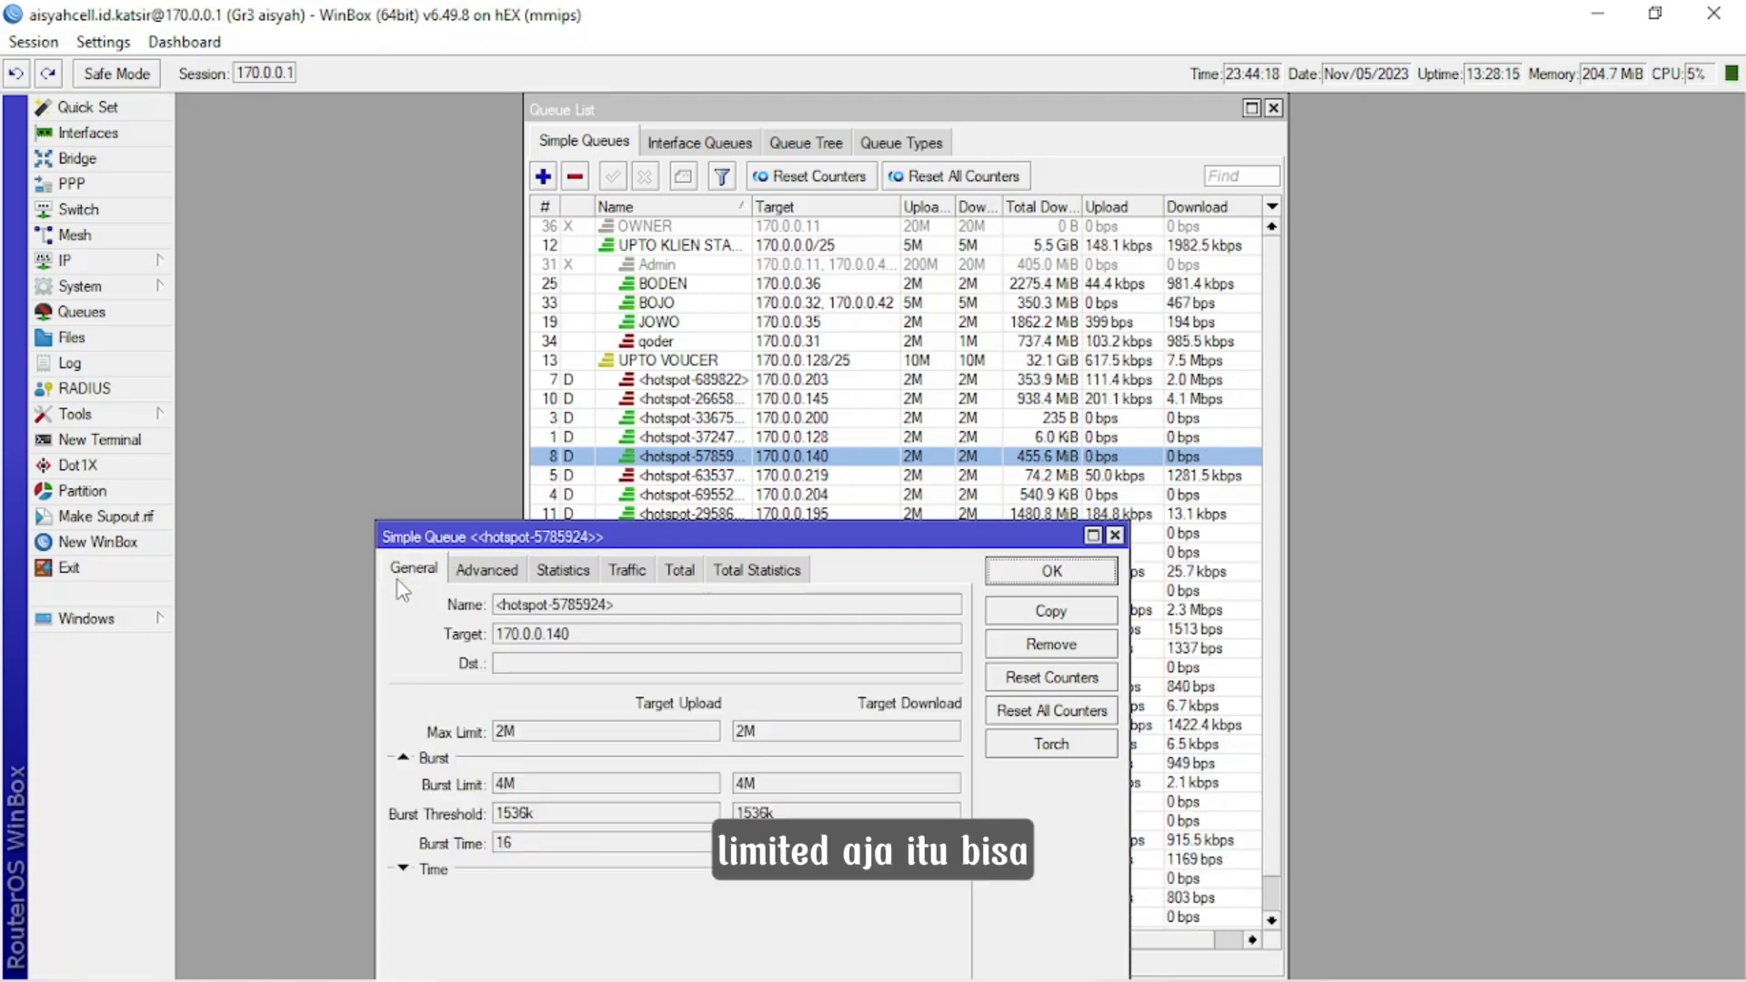
{"action": "left_click", "coordinate": [484, 578]}
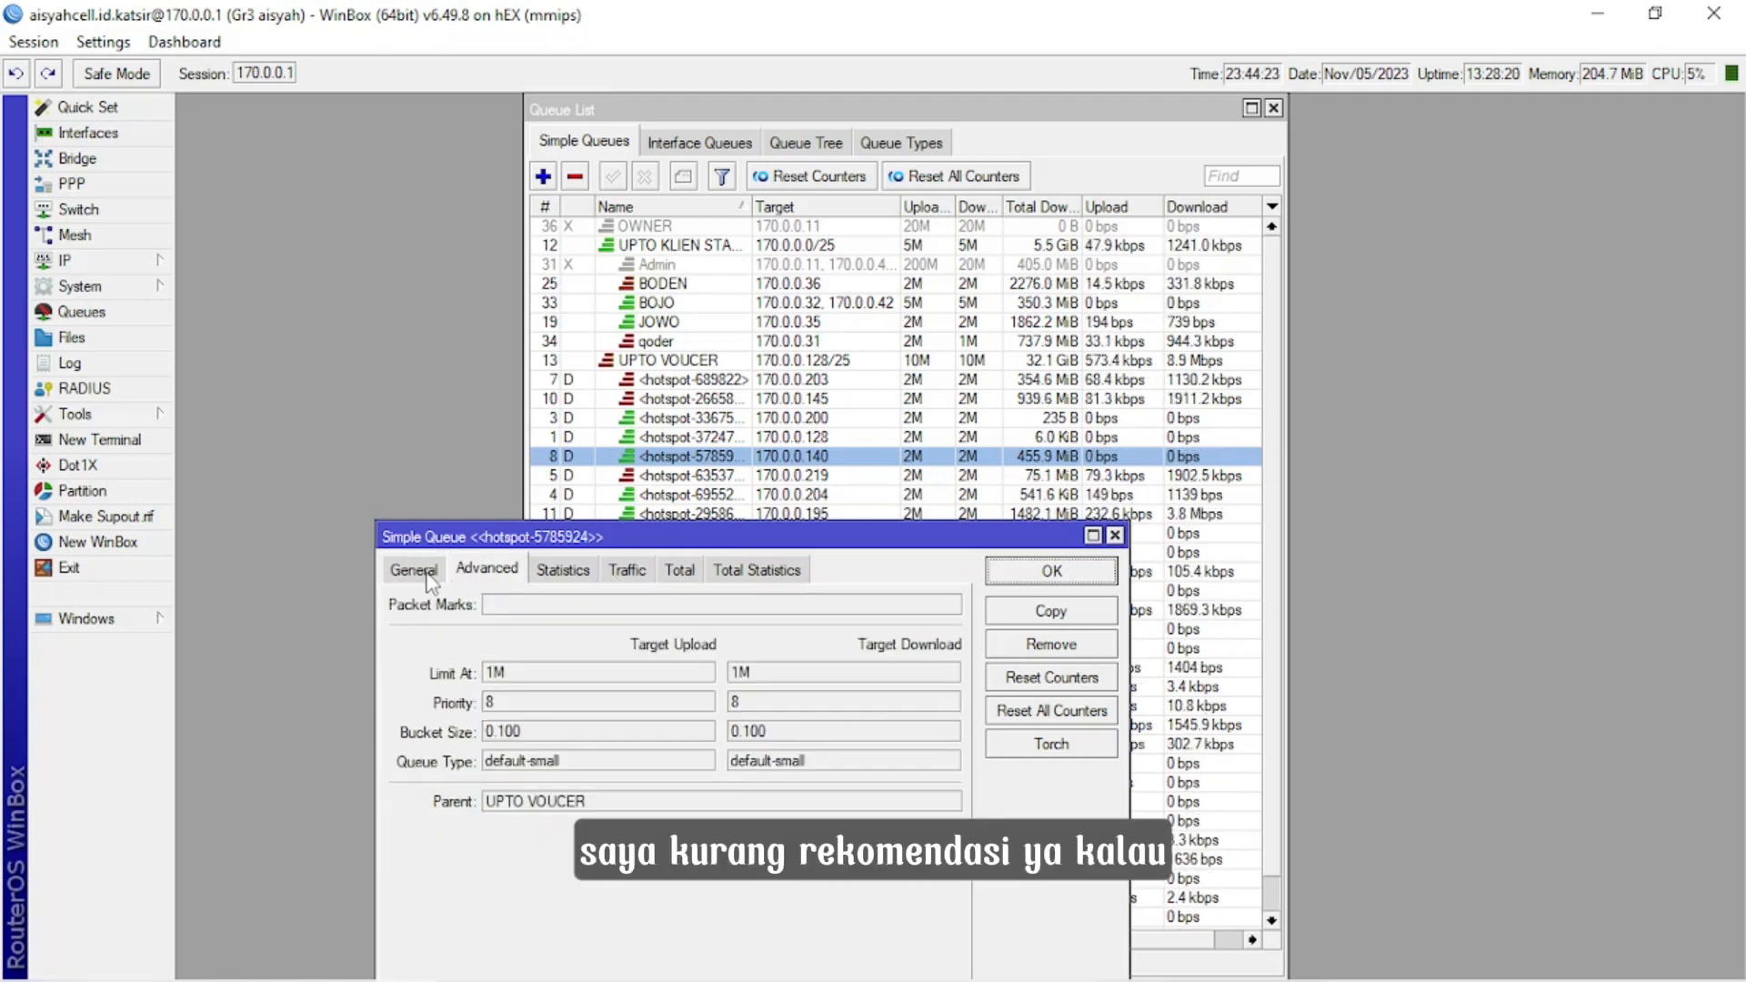
{"action": "left_click", "coordinate": [429, 576]}
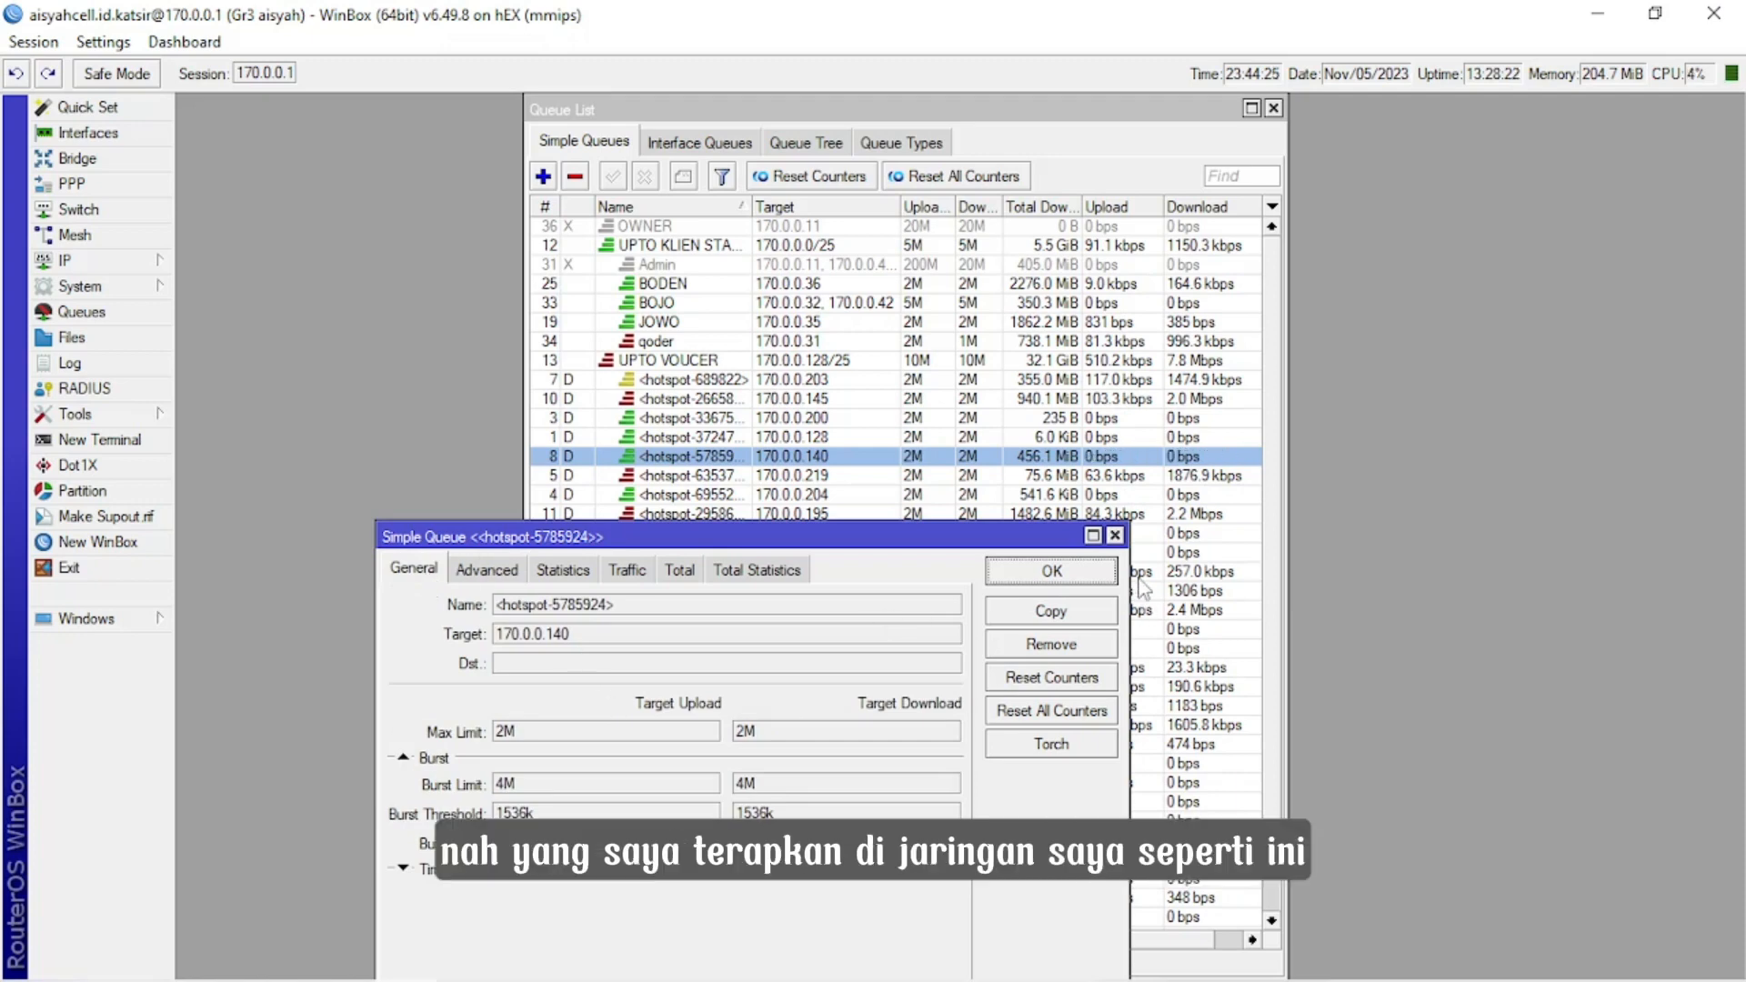
{"action": "left_click", "coordinate": [1116, 536]}
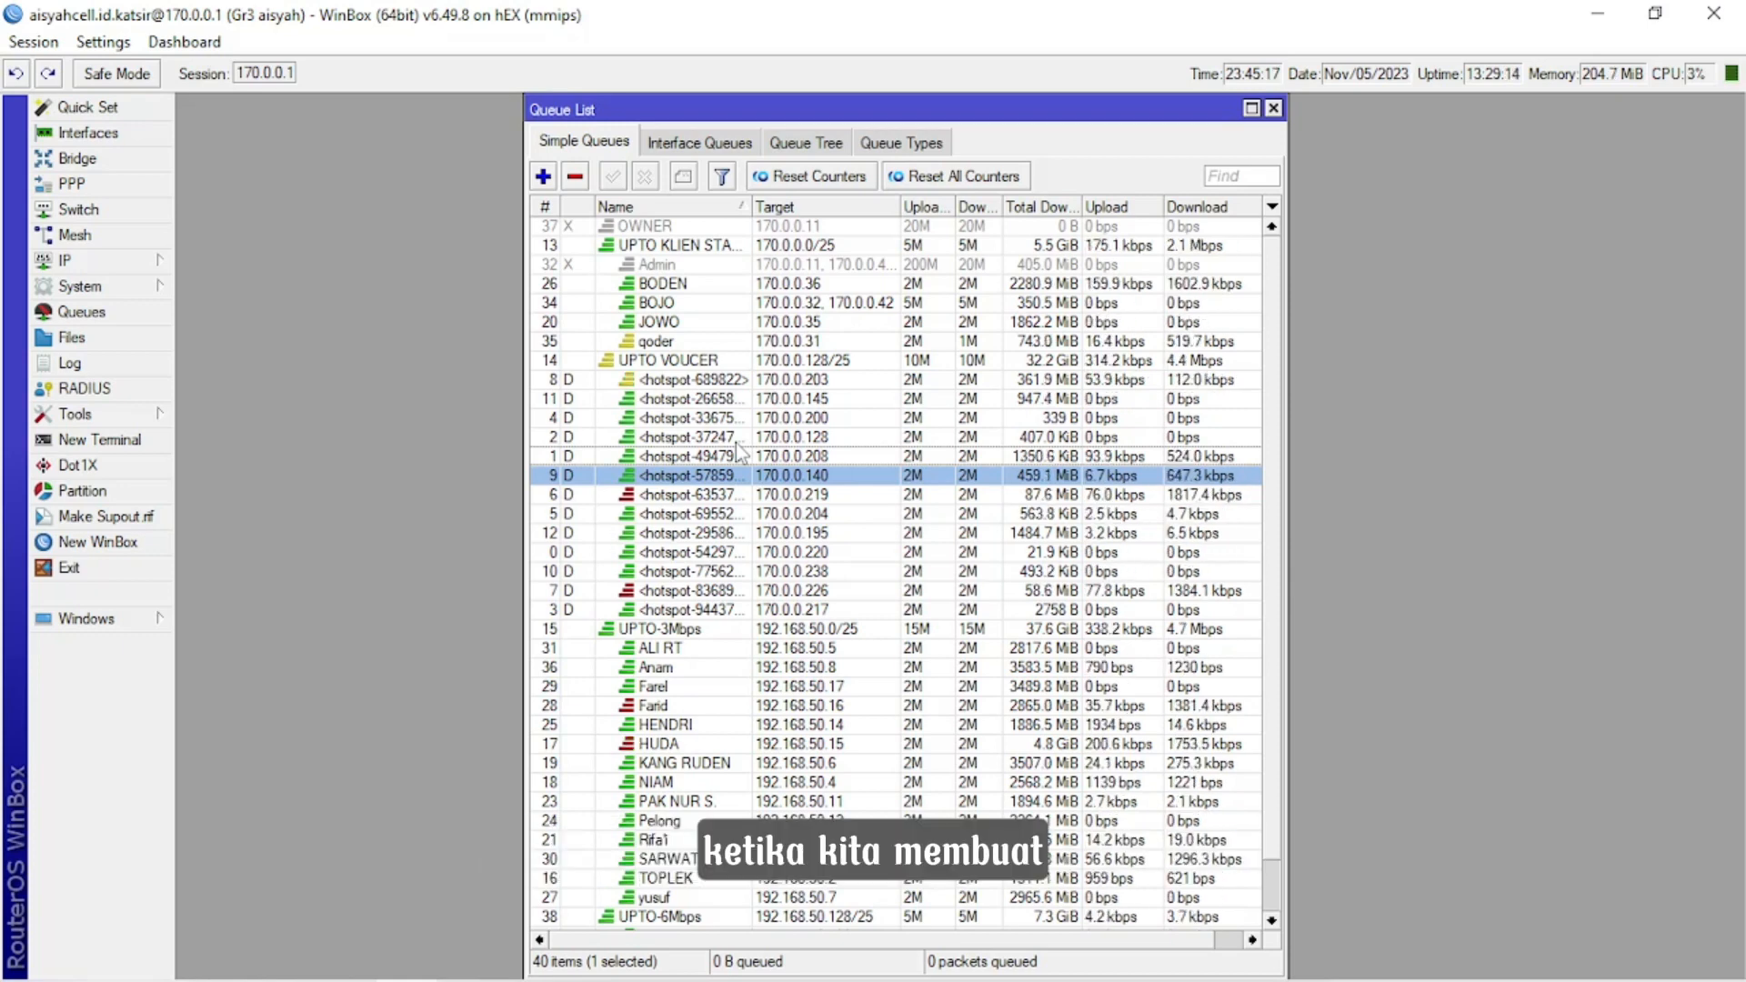
Open the hotspot user profiles, widen the Rate Limit column to show the full values, and compare them with the simple queues.
{"action": "left_click", "coordinate": [145, 262]}
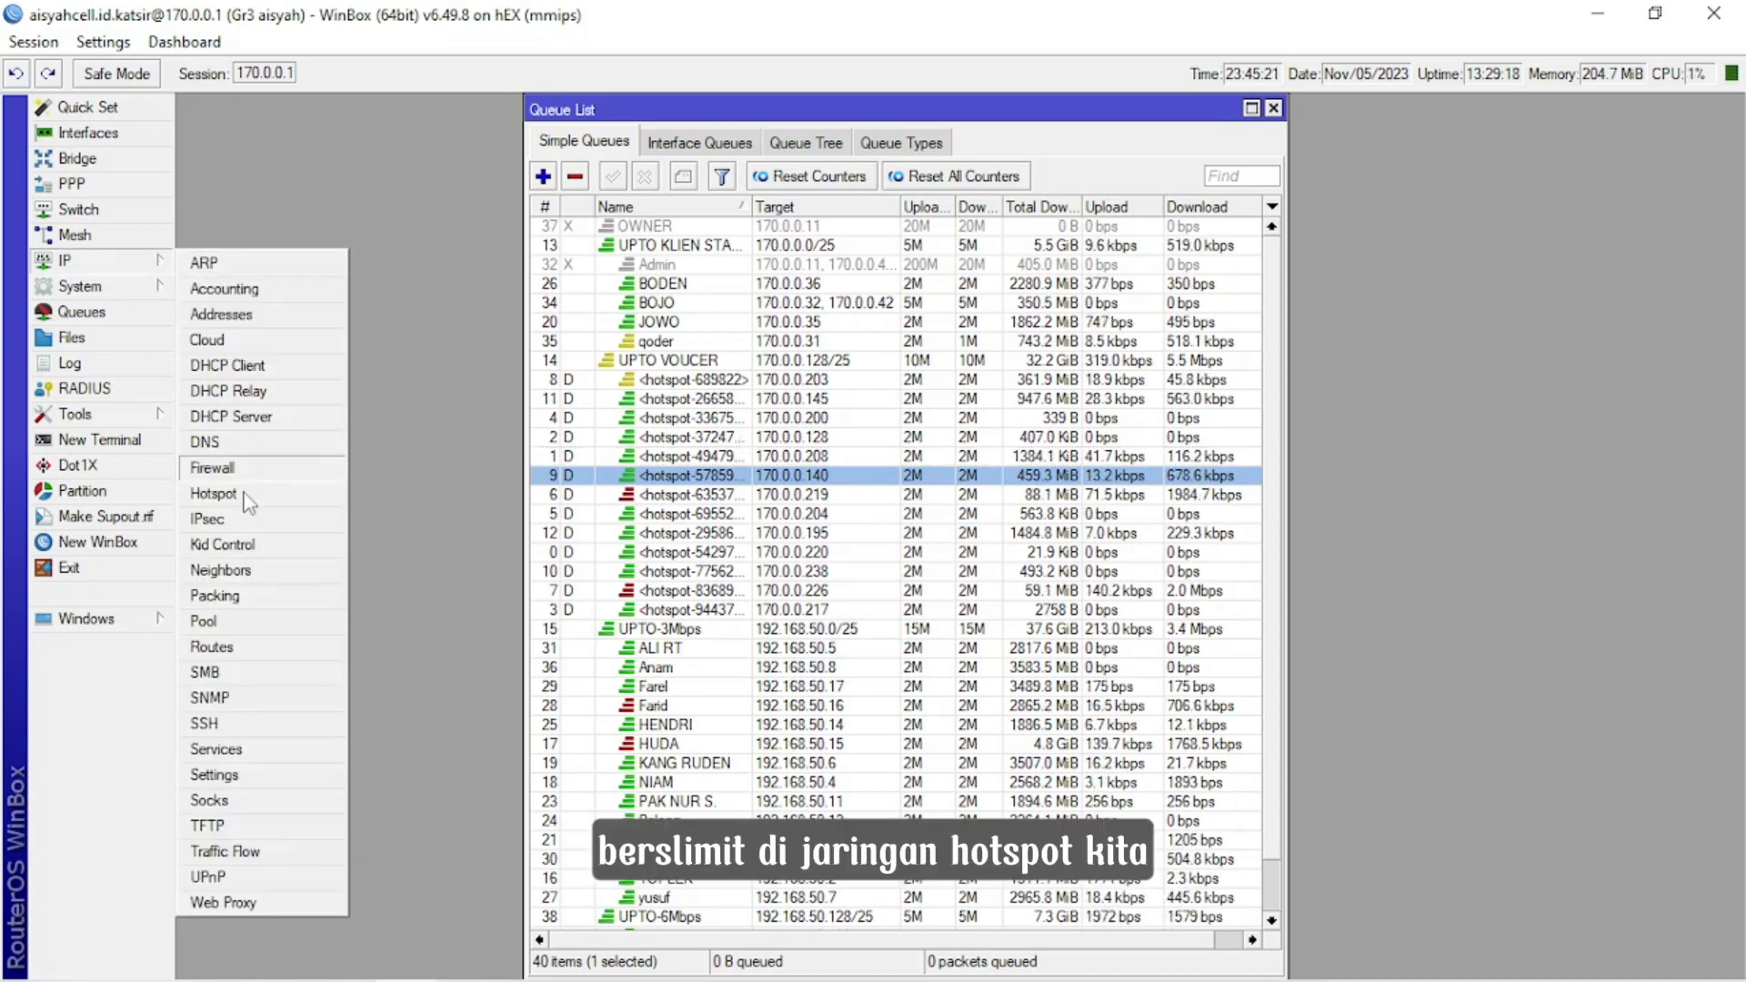
{"action": "left_click", "coordinate": [213, 493]}
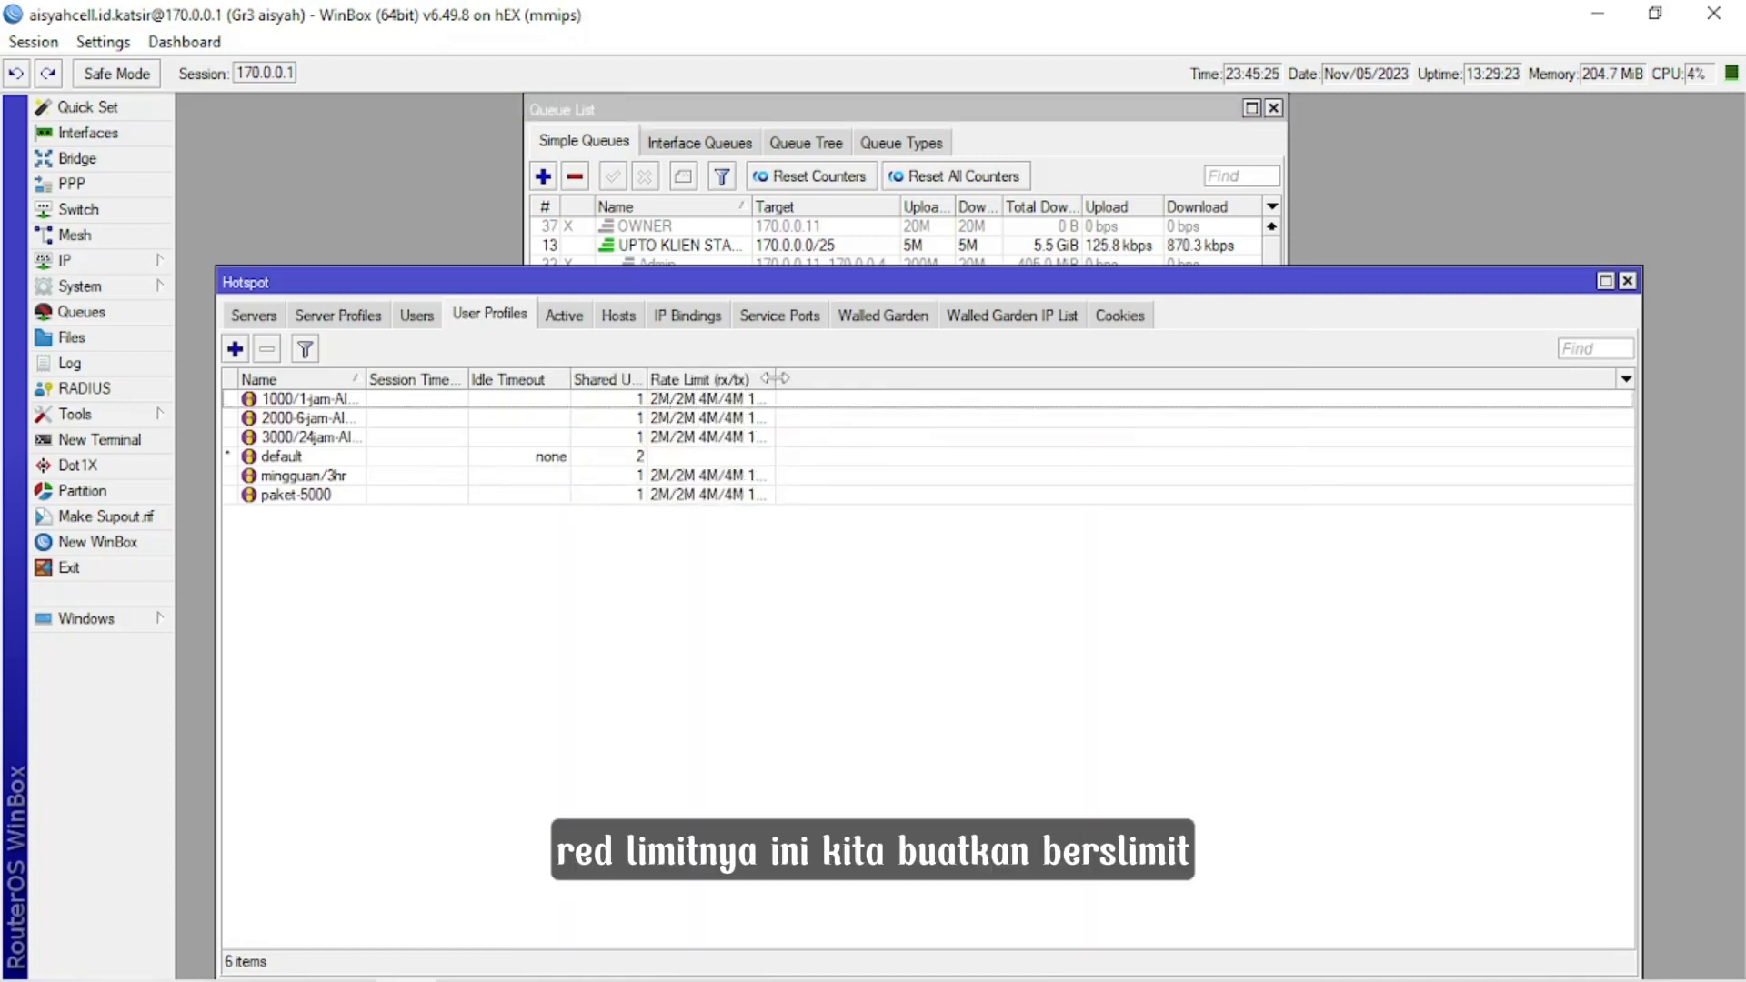
{"action": "left_click_drag", "start_coordinate": [775, 380], "coordinate": [985, 384]}
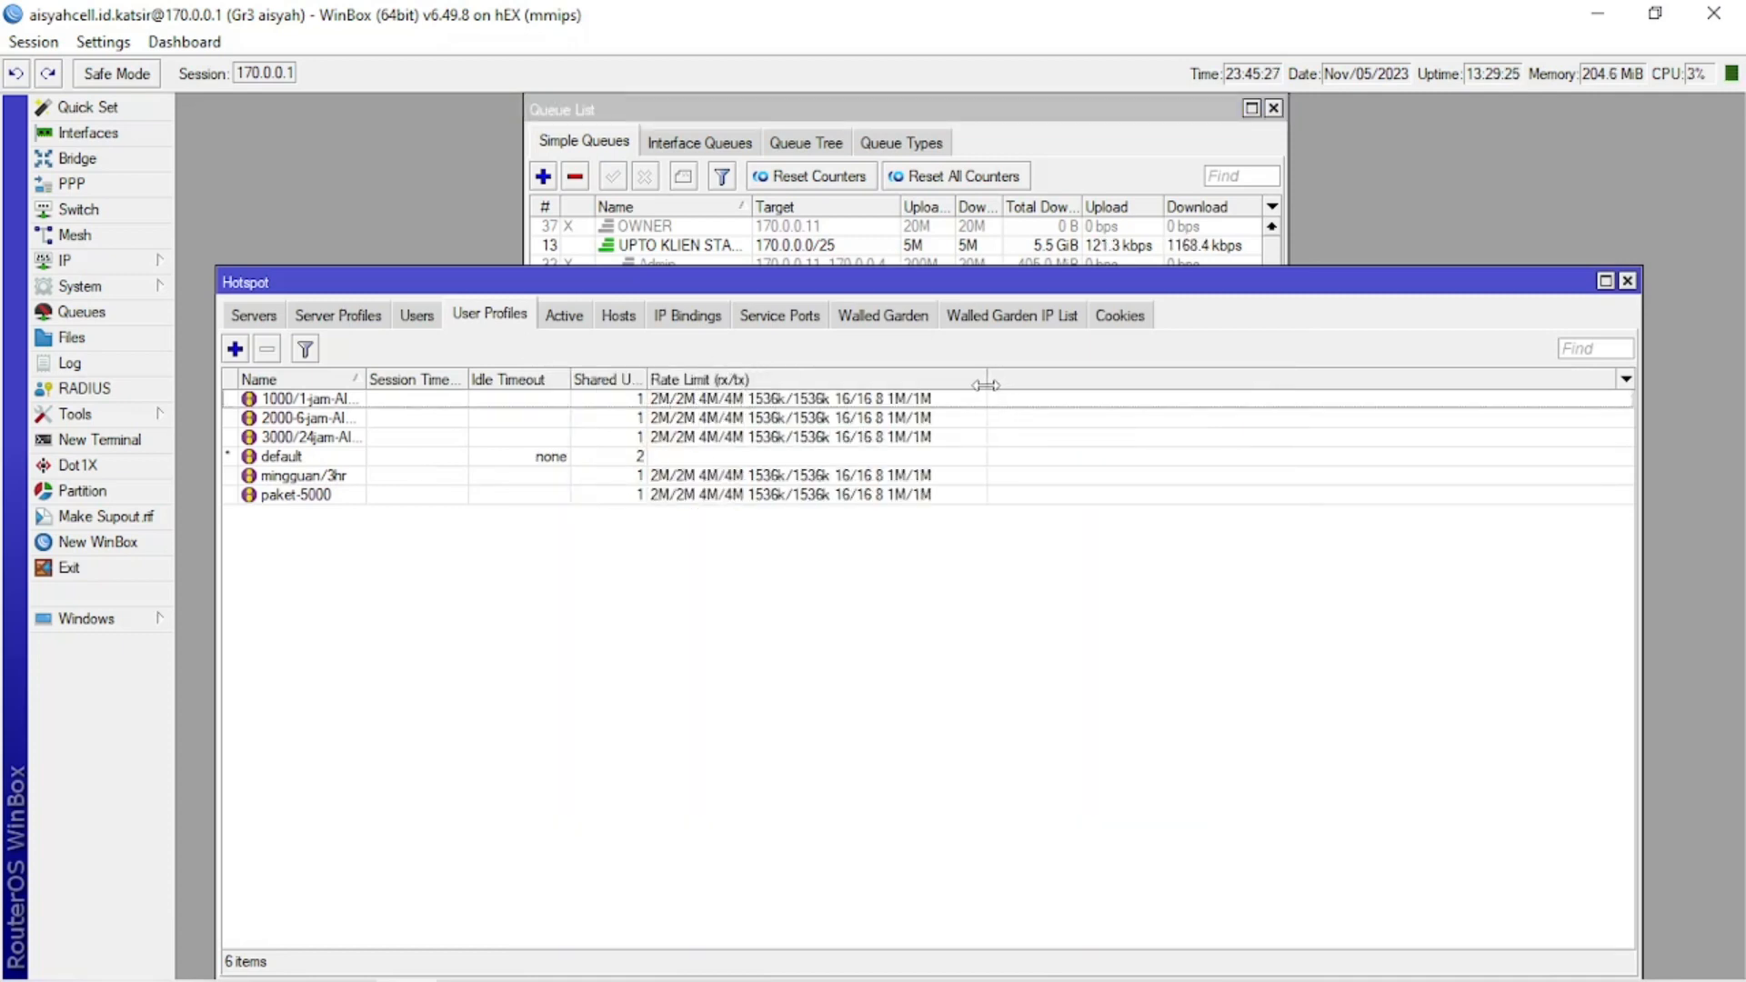
{"action": "left_click", "coordinate": [1145, 144]}
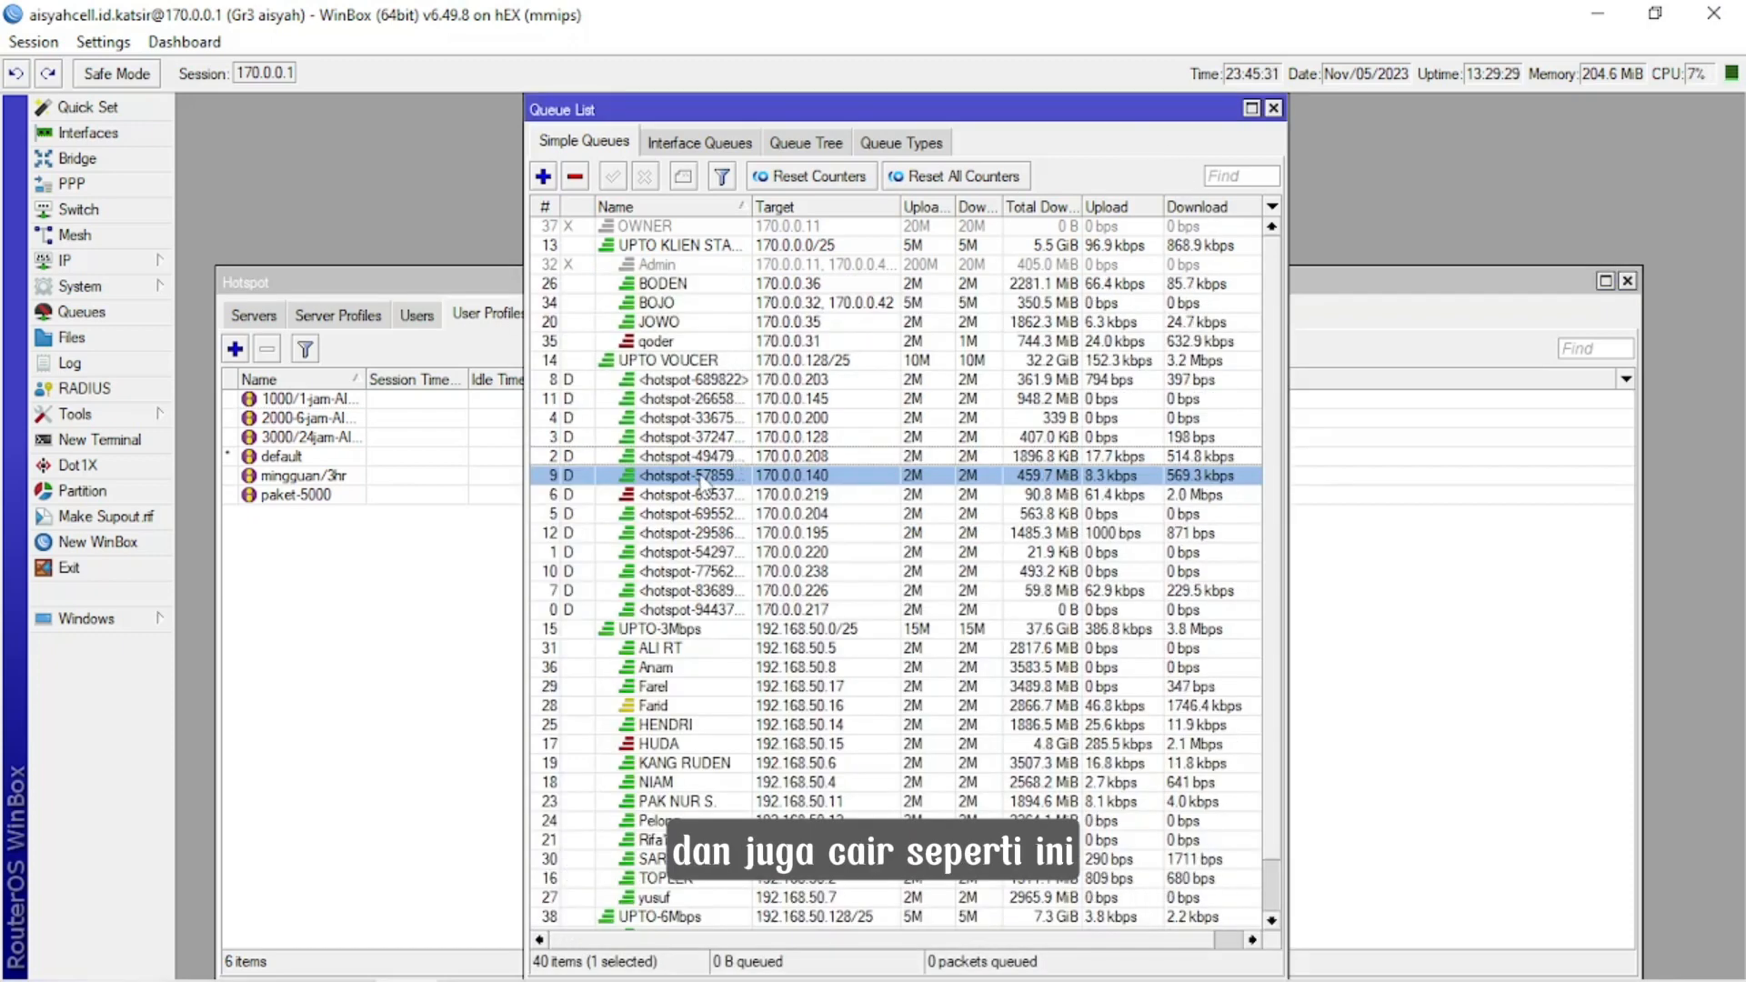
{"action": "left_click", "coordinate": [1526, 696]}
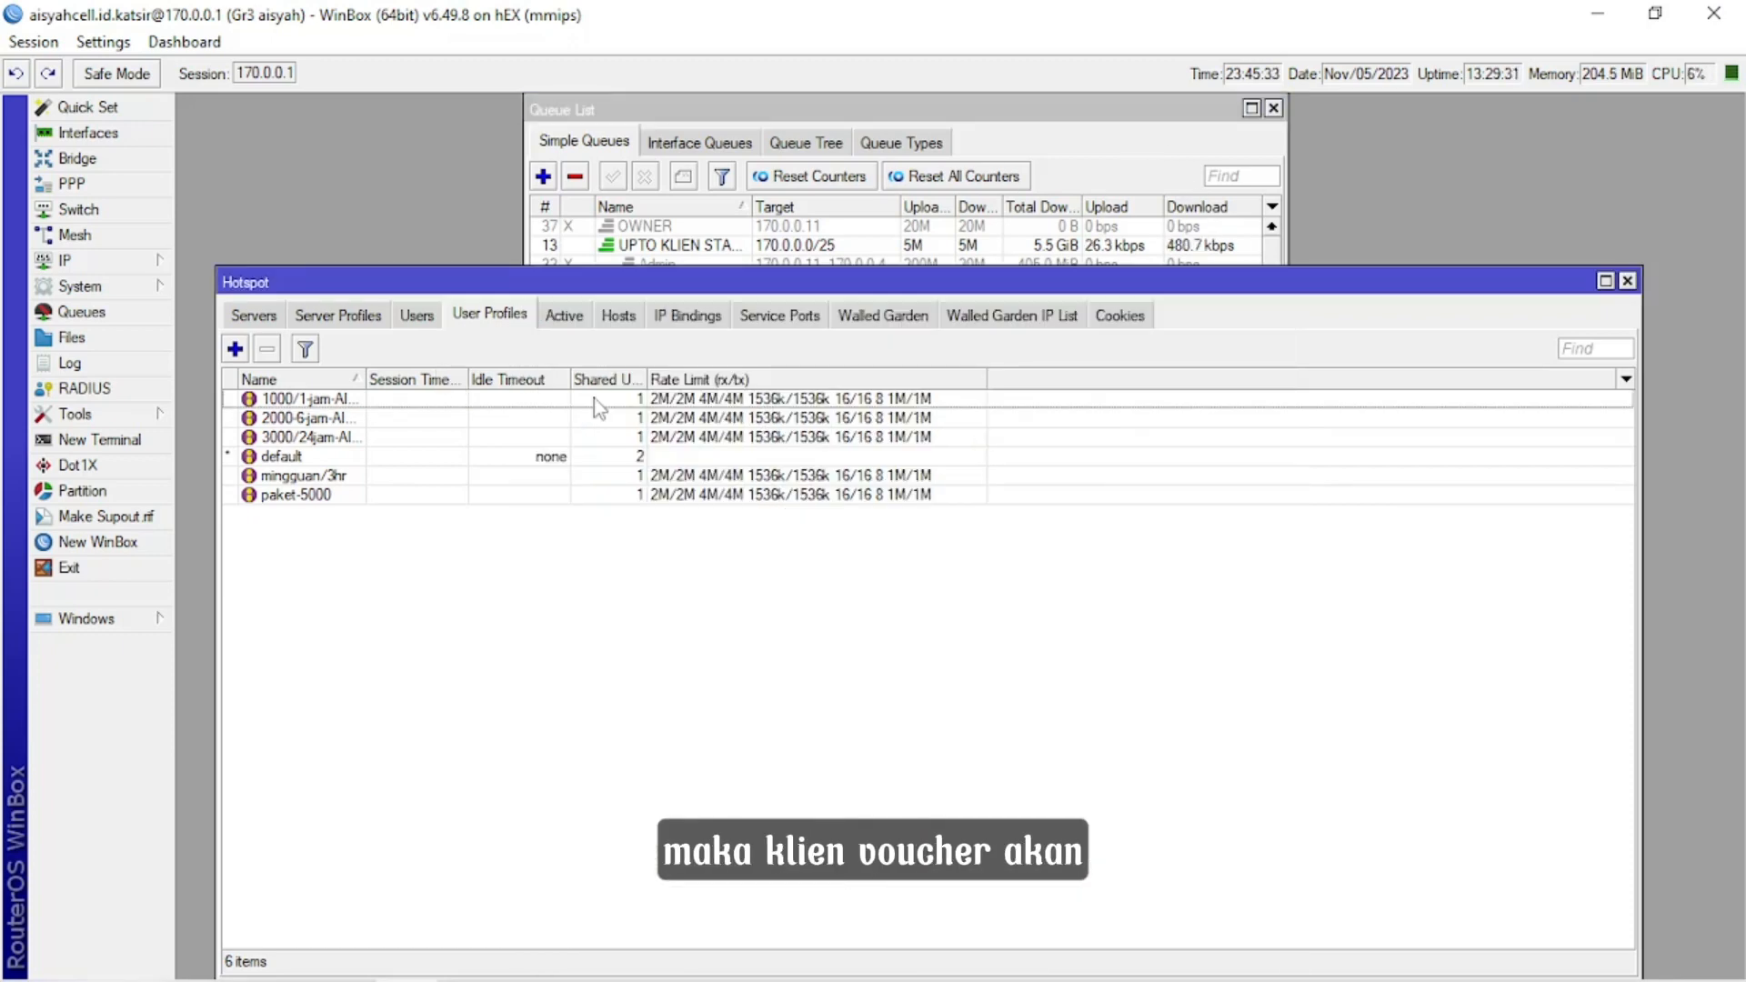
Open the 2000-6-jam hotspot user profile, check its general settings including the rate limit, and close it.
{"action": "double_click", "coordinate": [684, 420]}
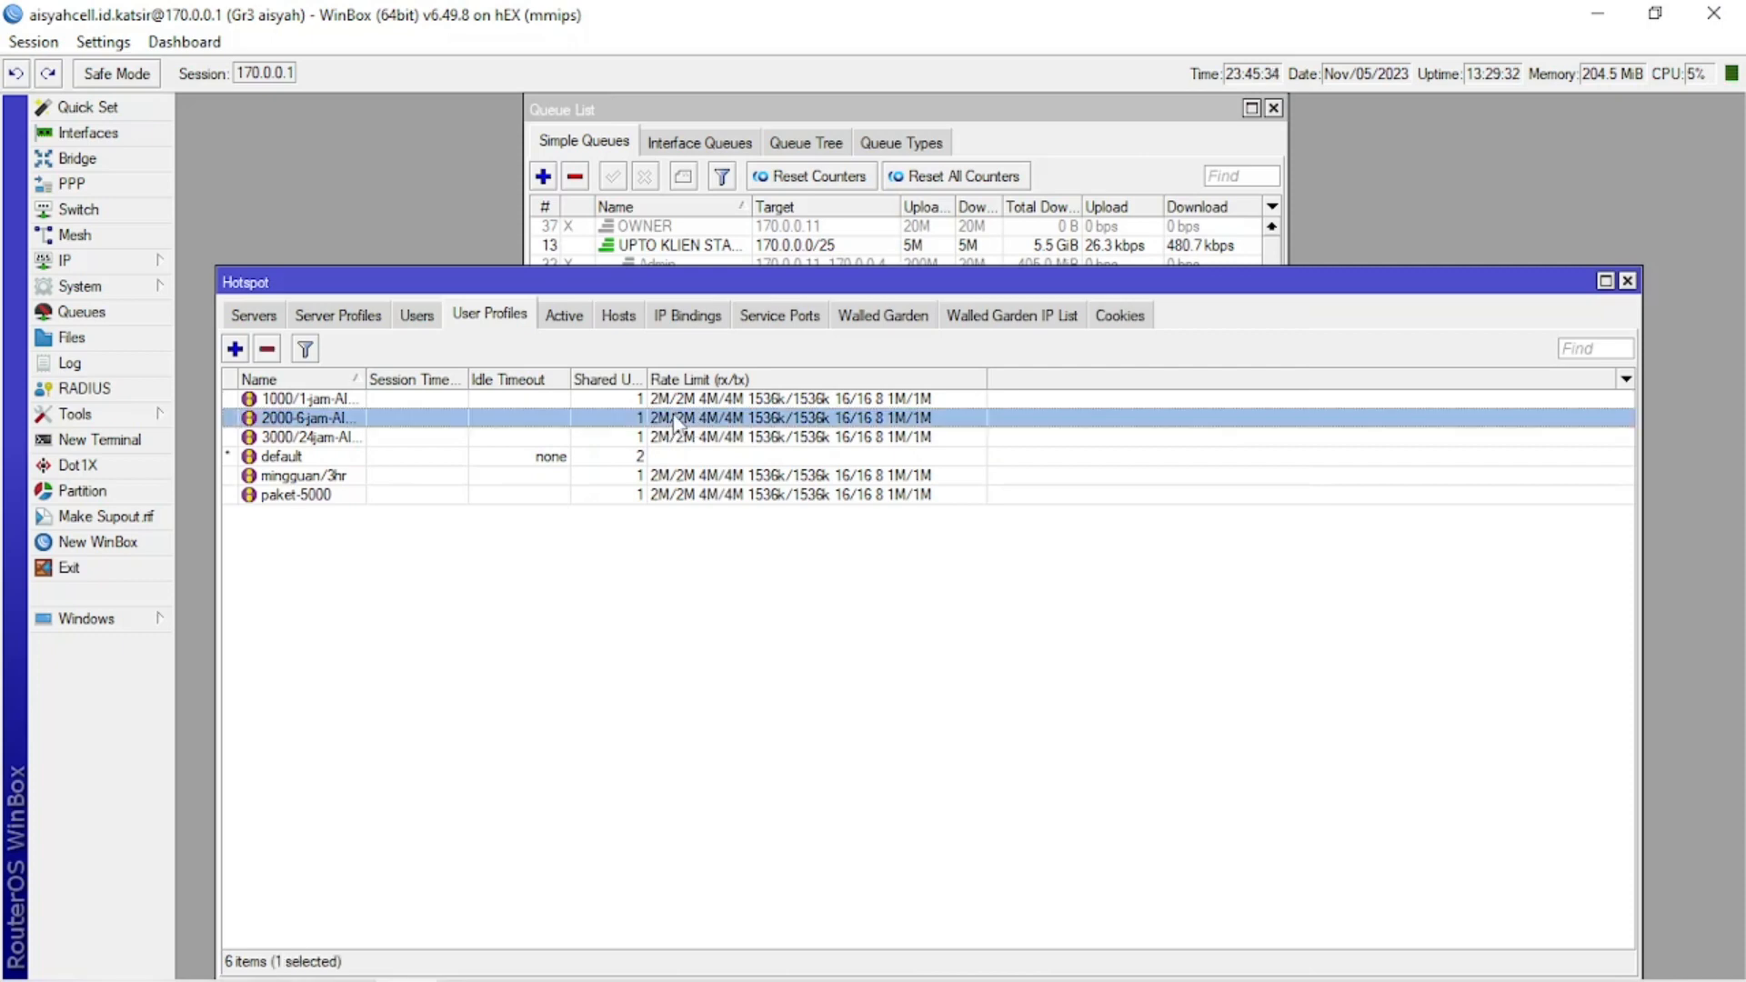
{"action": "left_click", "coordinate": [616, 225]}
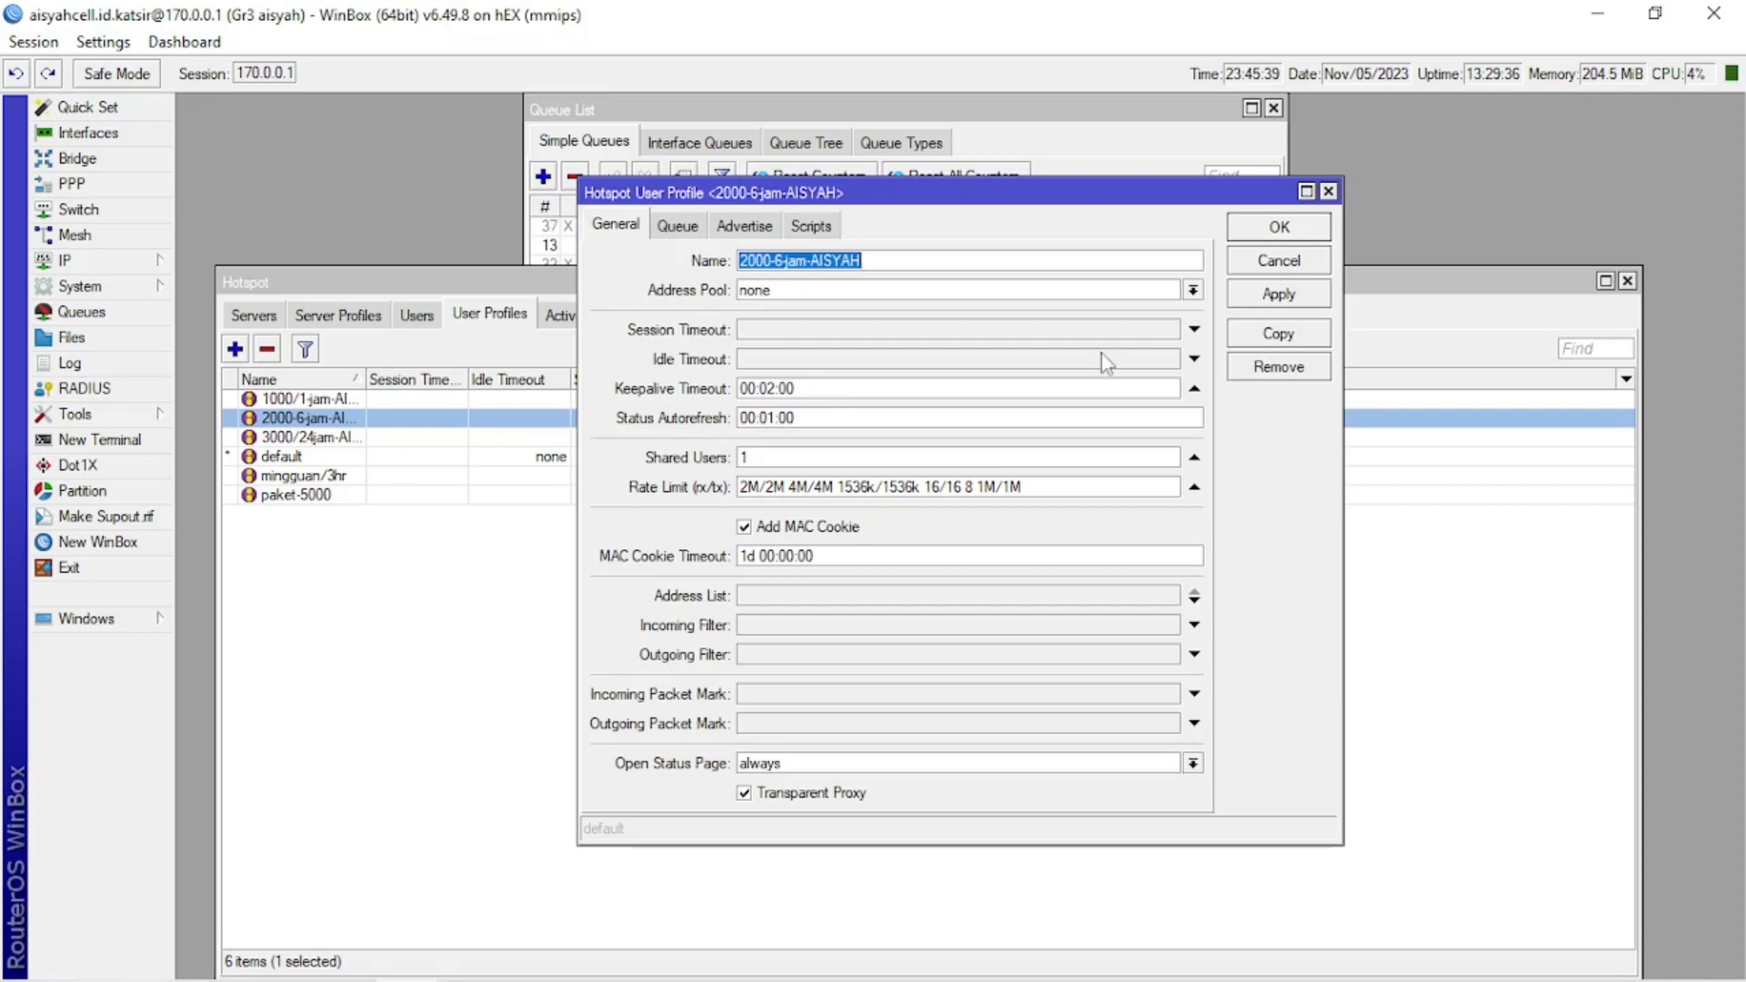
{"action": "left_click", "coordinate": [1269, 227]}
Return to the simple queues, recheck the limits, burst and parent of the 170.0.0.219 voucher queue, and close it.
{"action": "left_click", "coordinate": [1057, 141]}
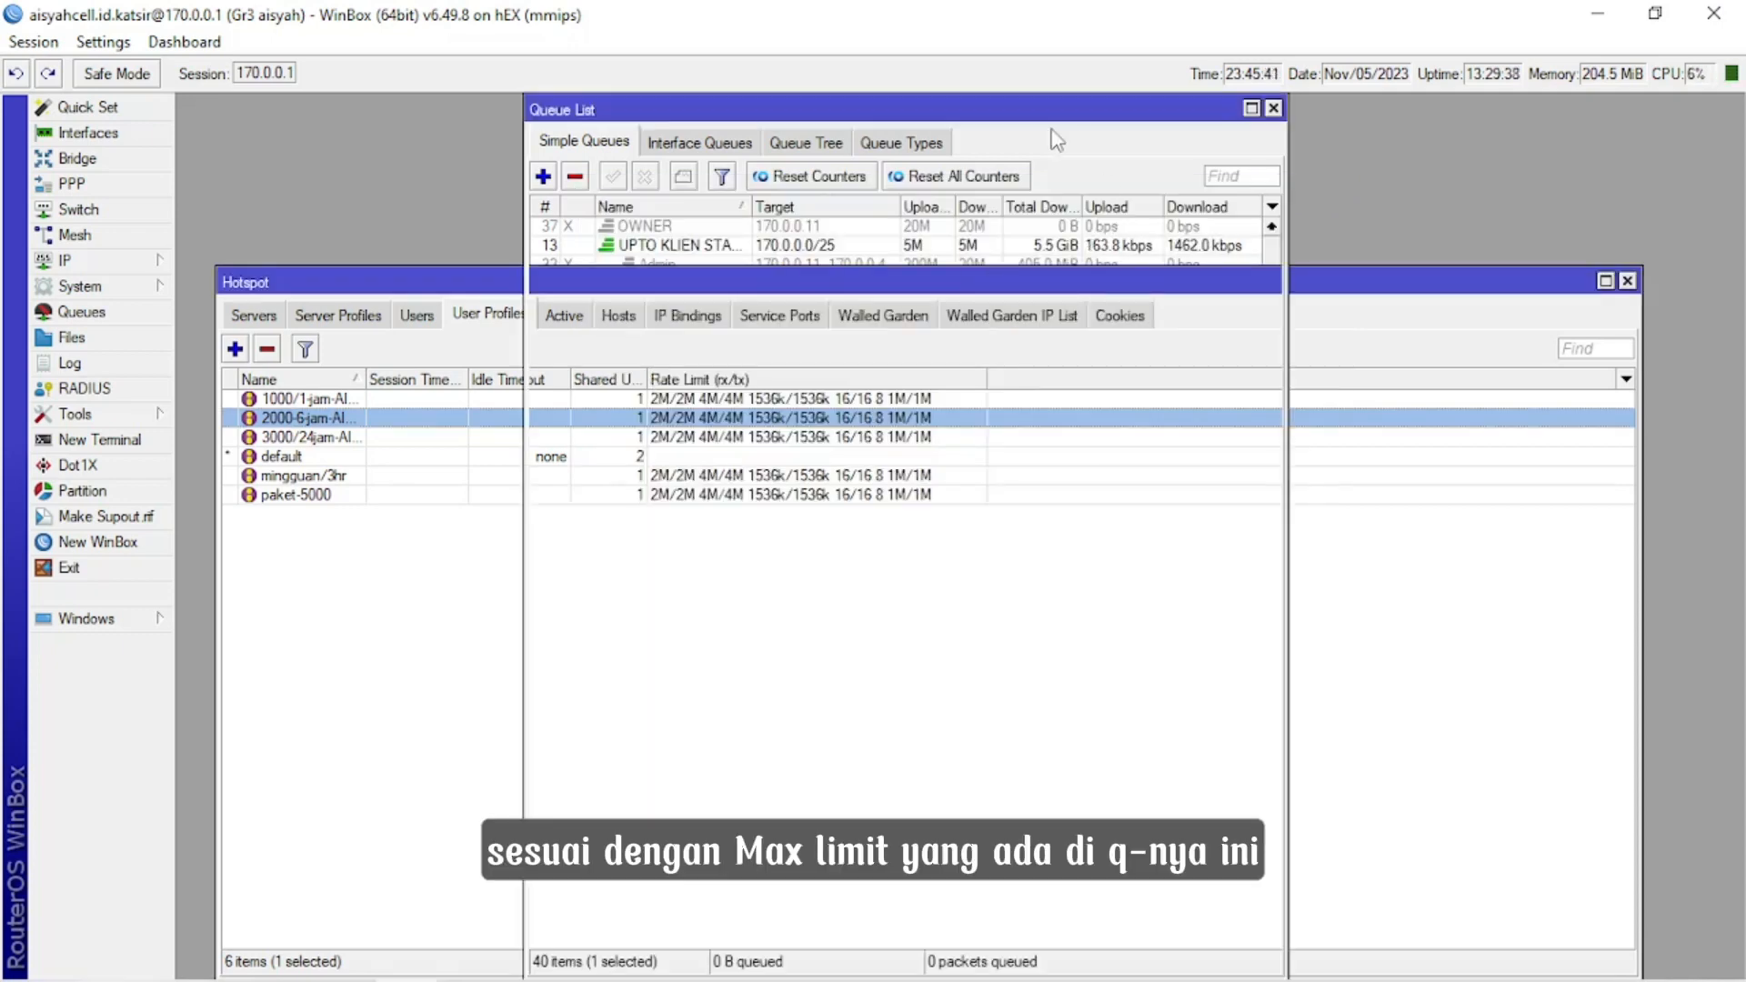
{"action": "left_click", "coordinate": [762, 496]}
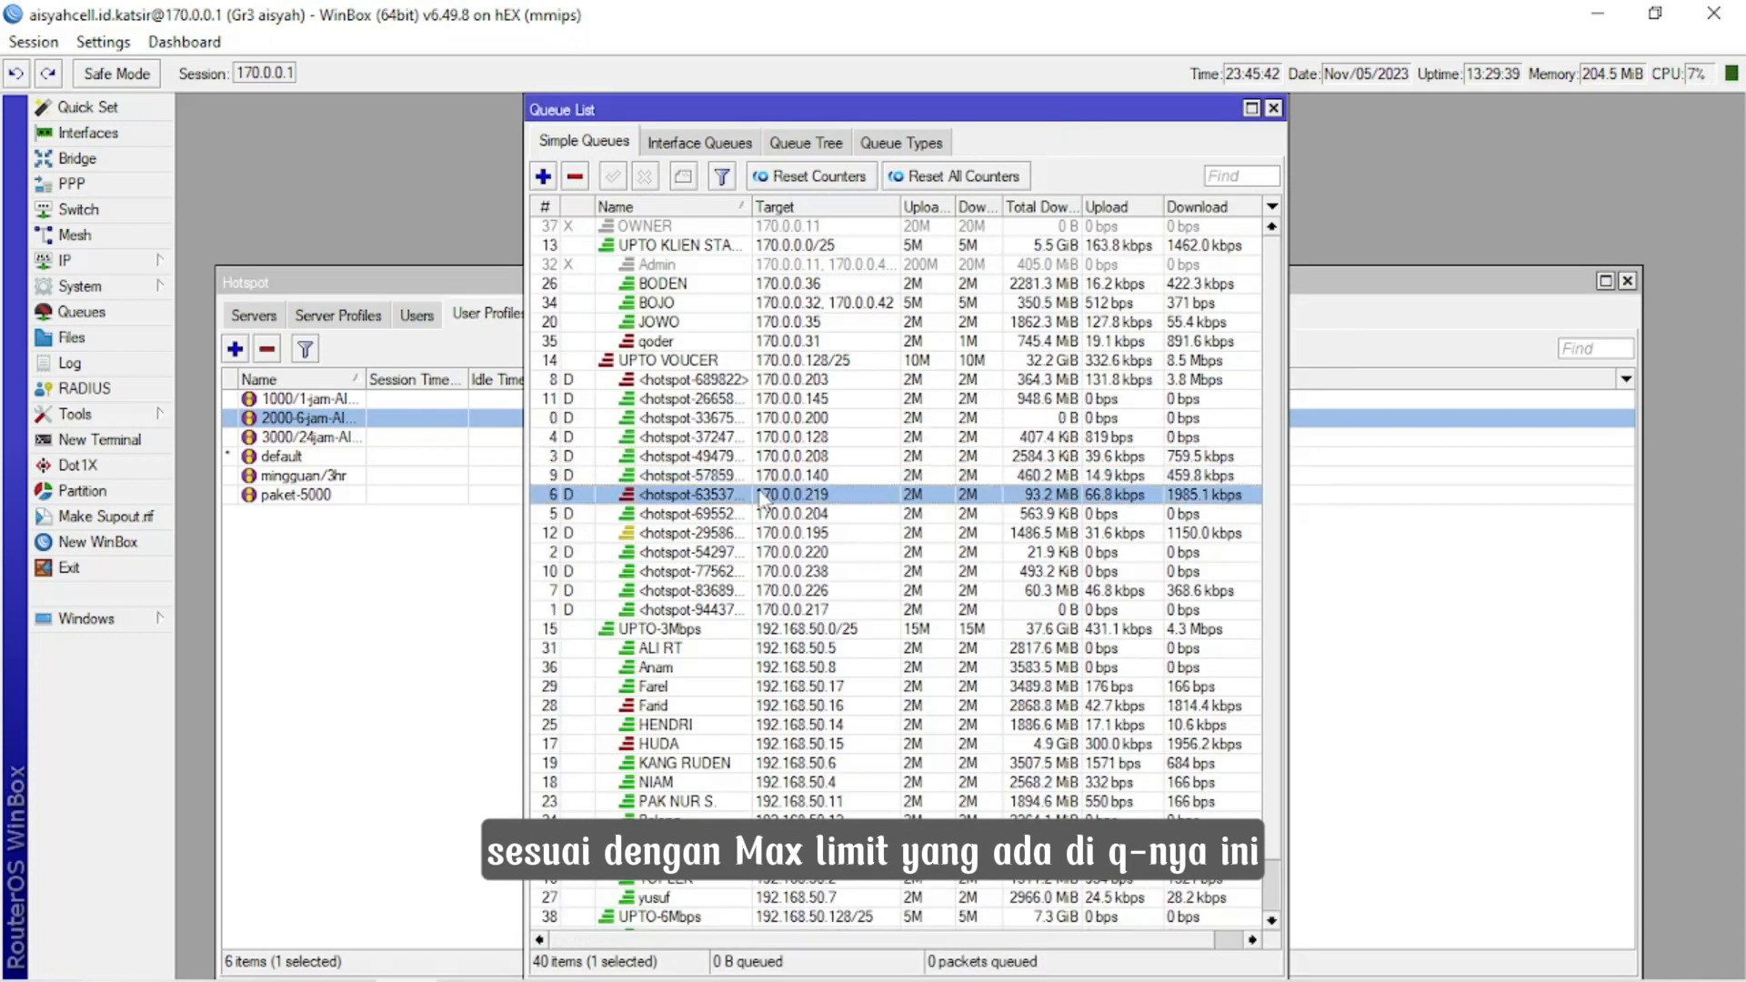
{"action": "double_click", "coordinate": [761, 496]}
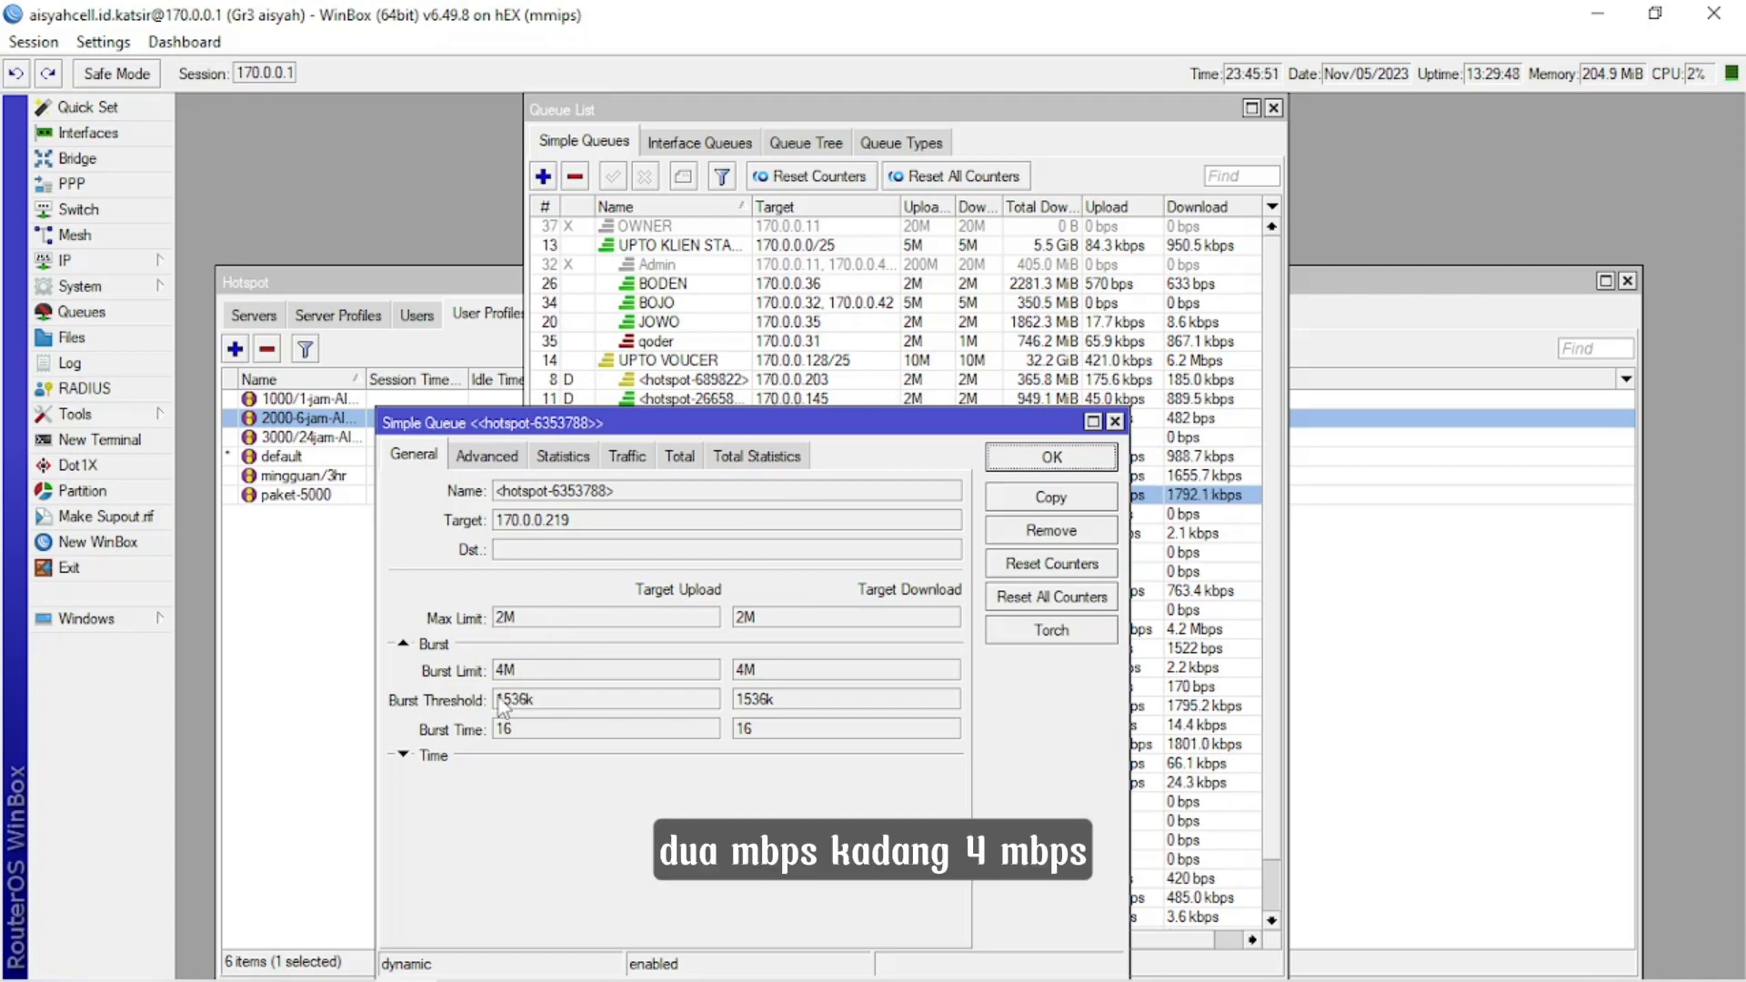
{"action": "left_click", "coordinate": [486, 455]}
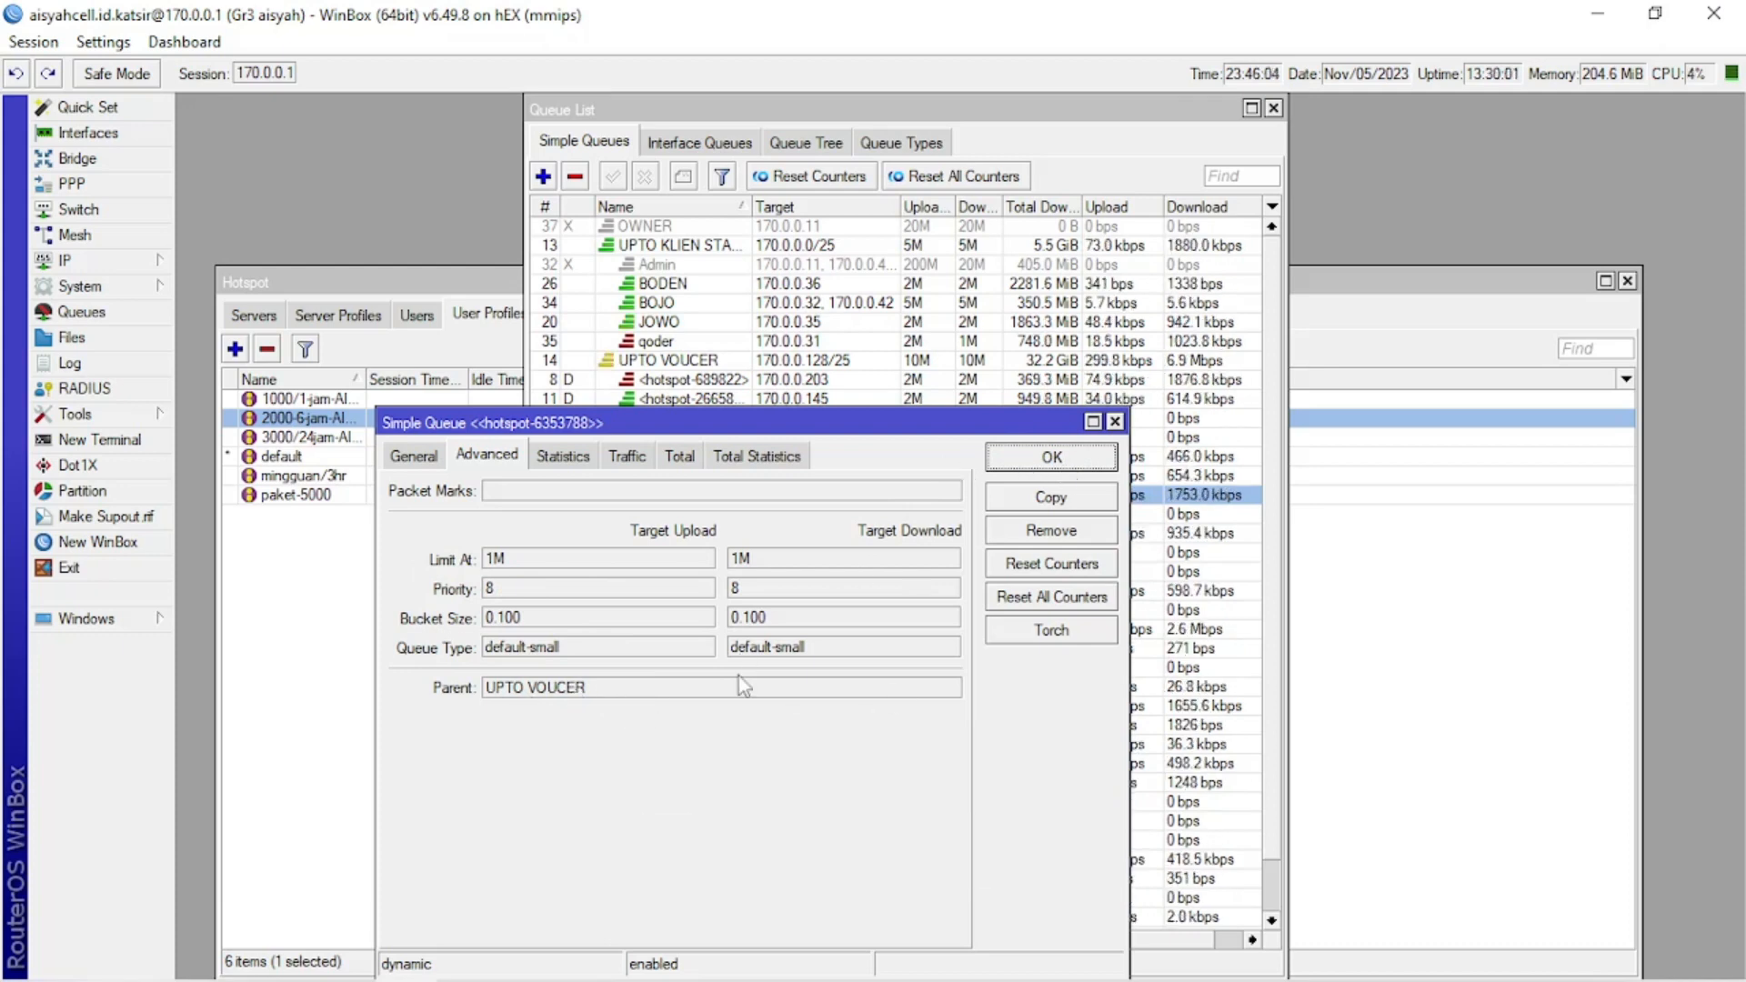
{"action": "left_click", "coordinate": [1053, 459]}
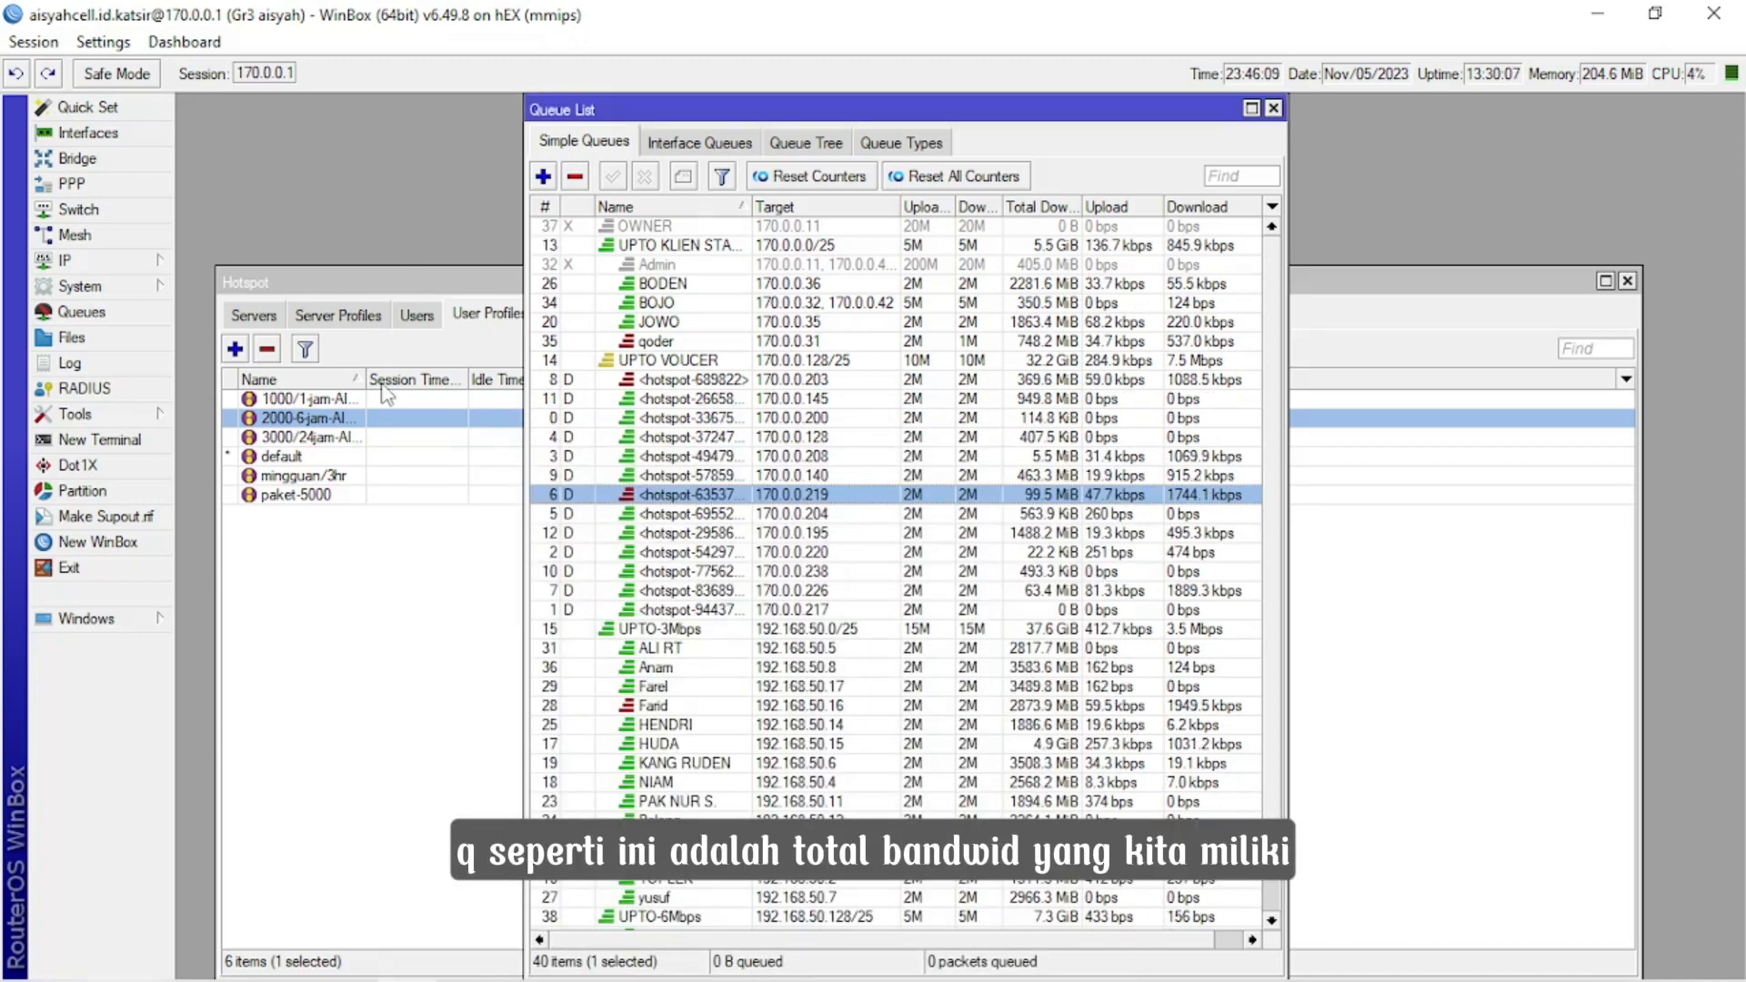
Look over the rate limits of the hotspot user profiles once more and review the parent and child simple queues.
{"action": "left_click", "coordinate": [391, 656]}
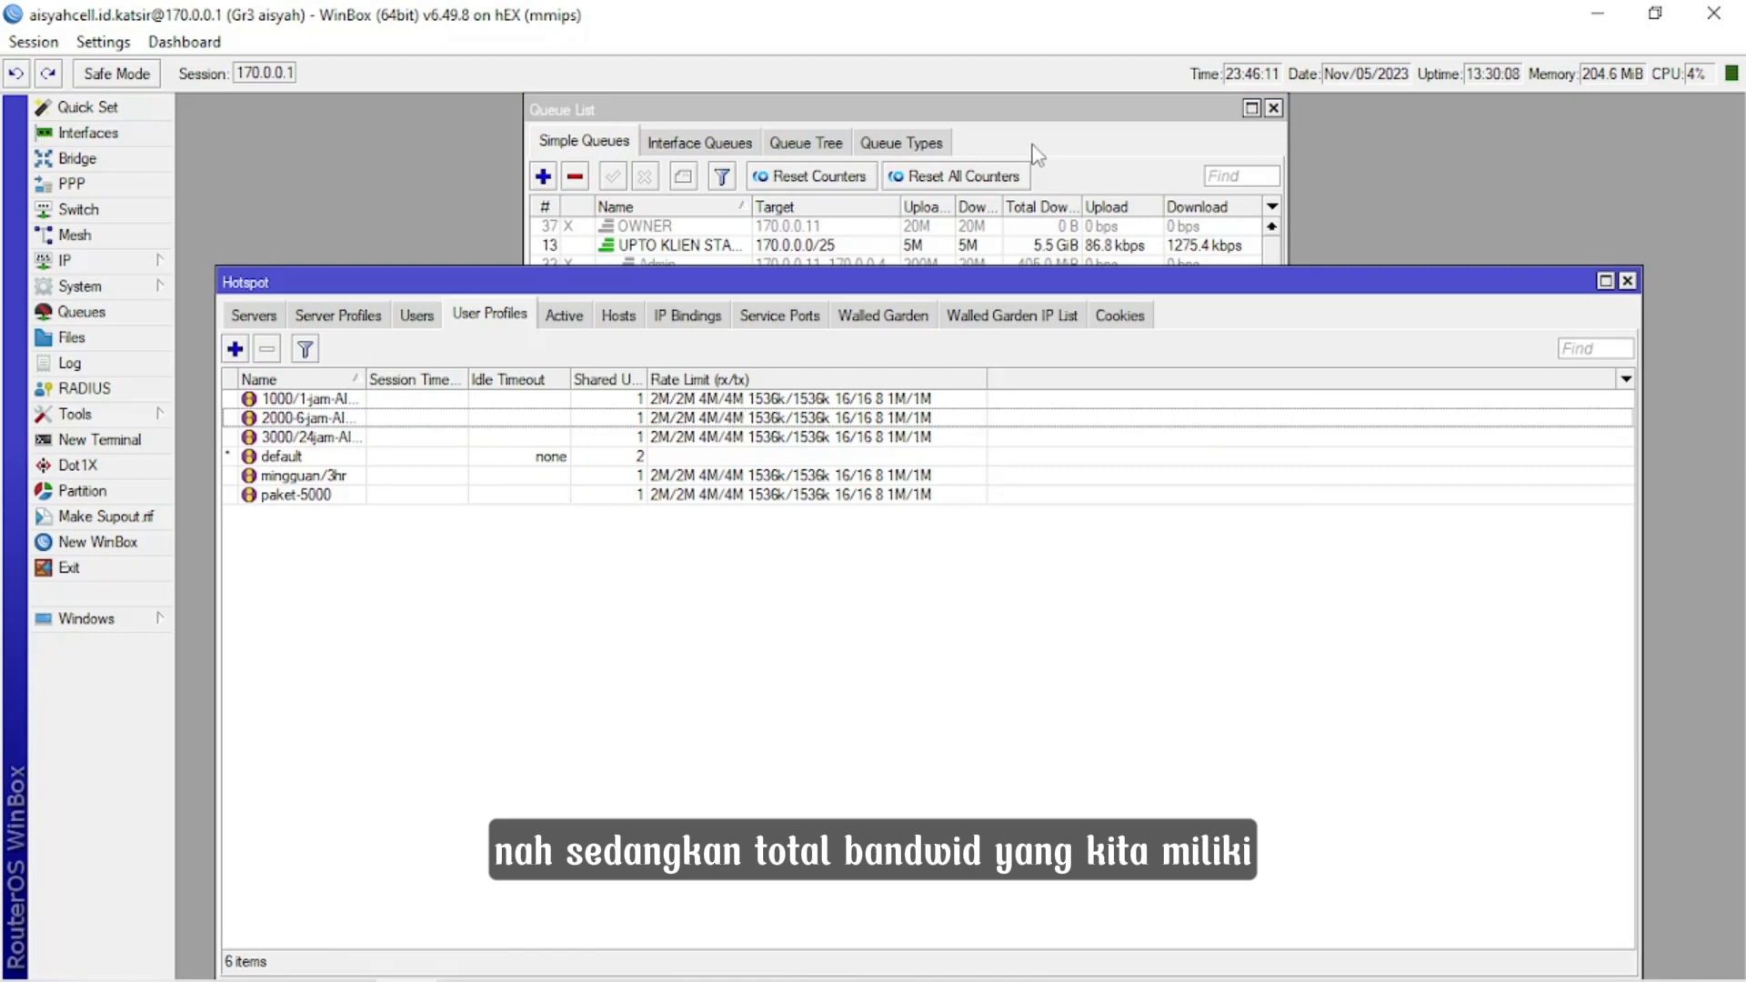
{"action": "left_click", "coordinate": [1038, 155]}
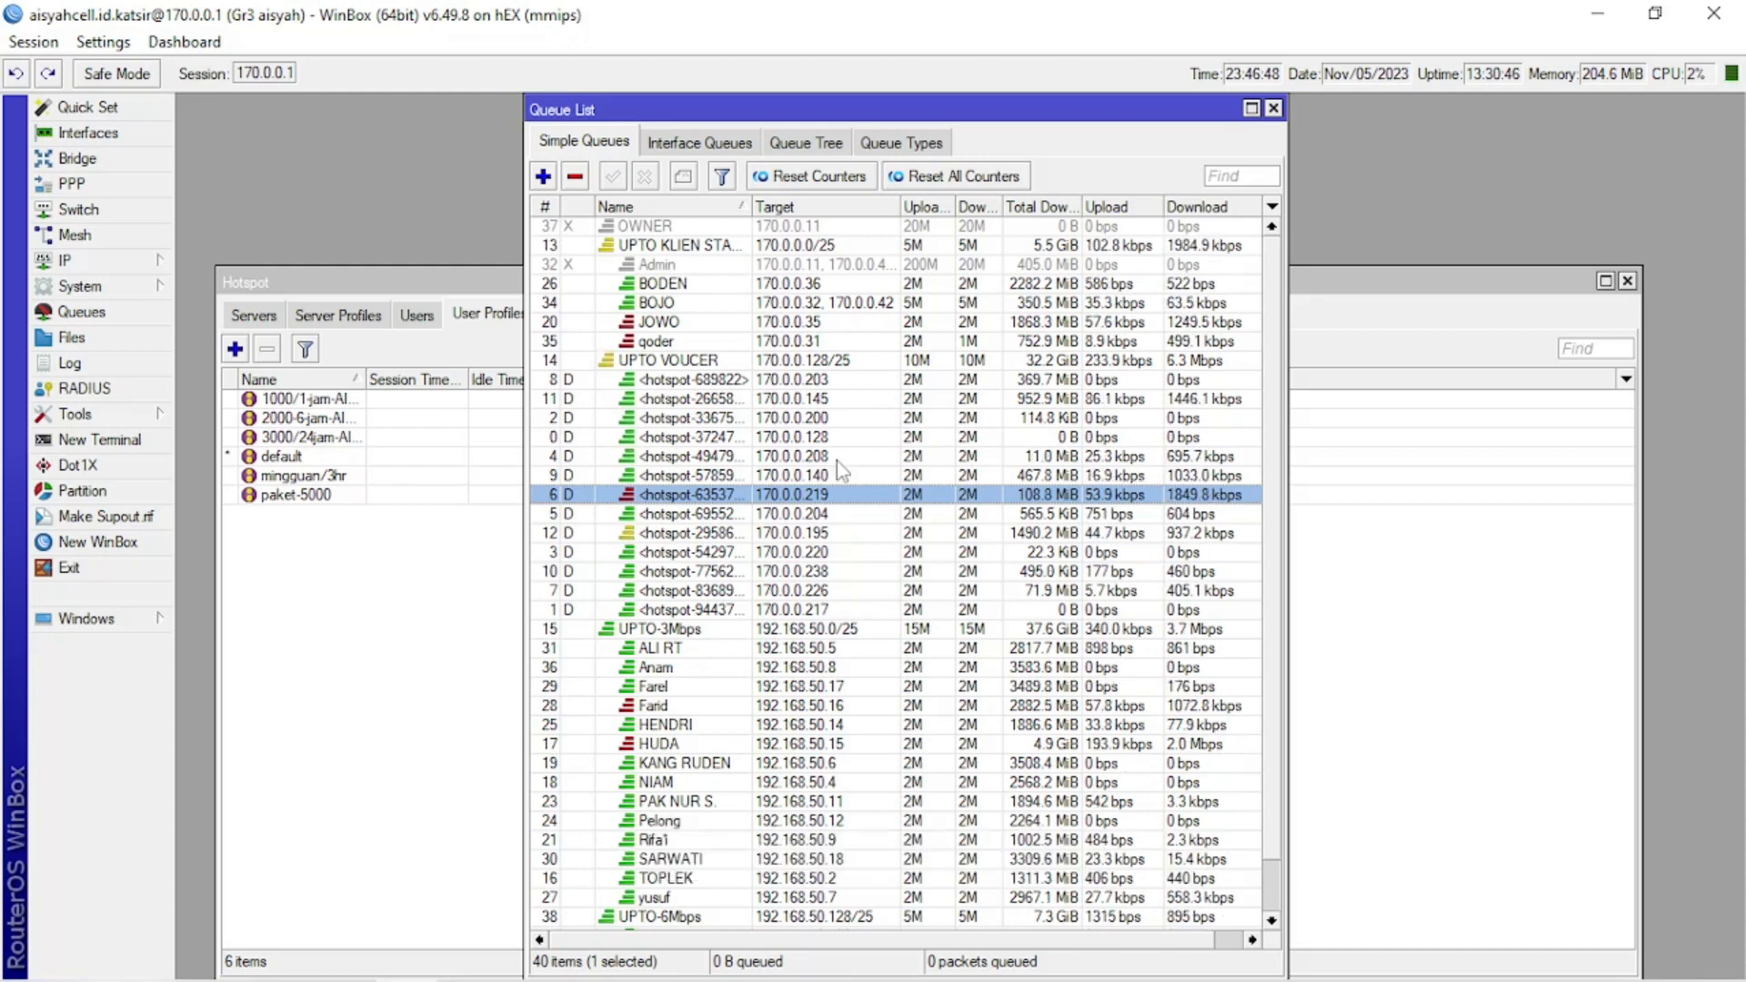
{"action": "scroll", "coordinate": [838, 465], "scroll_direction": "down", "scroll_amount": 1}
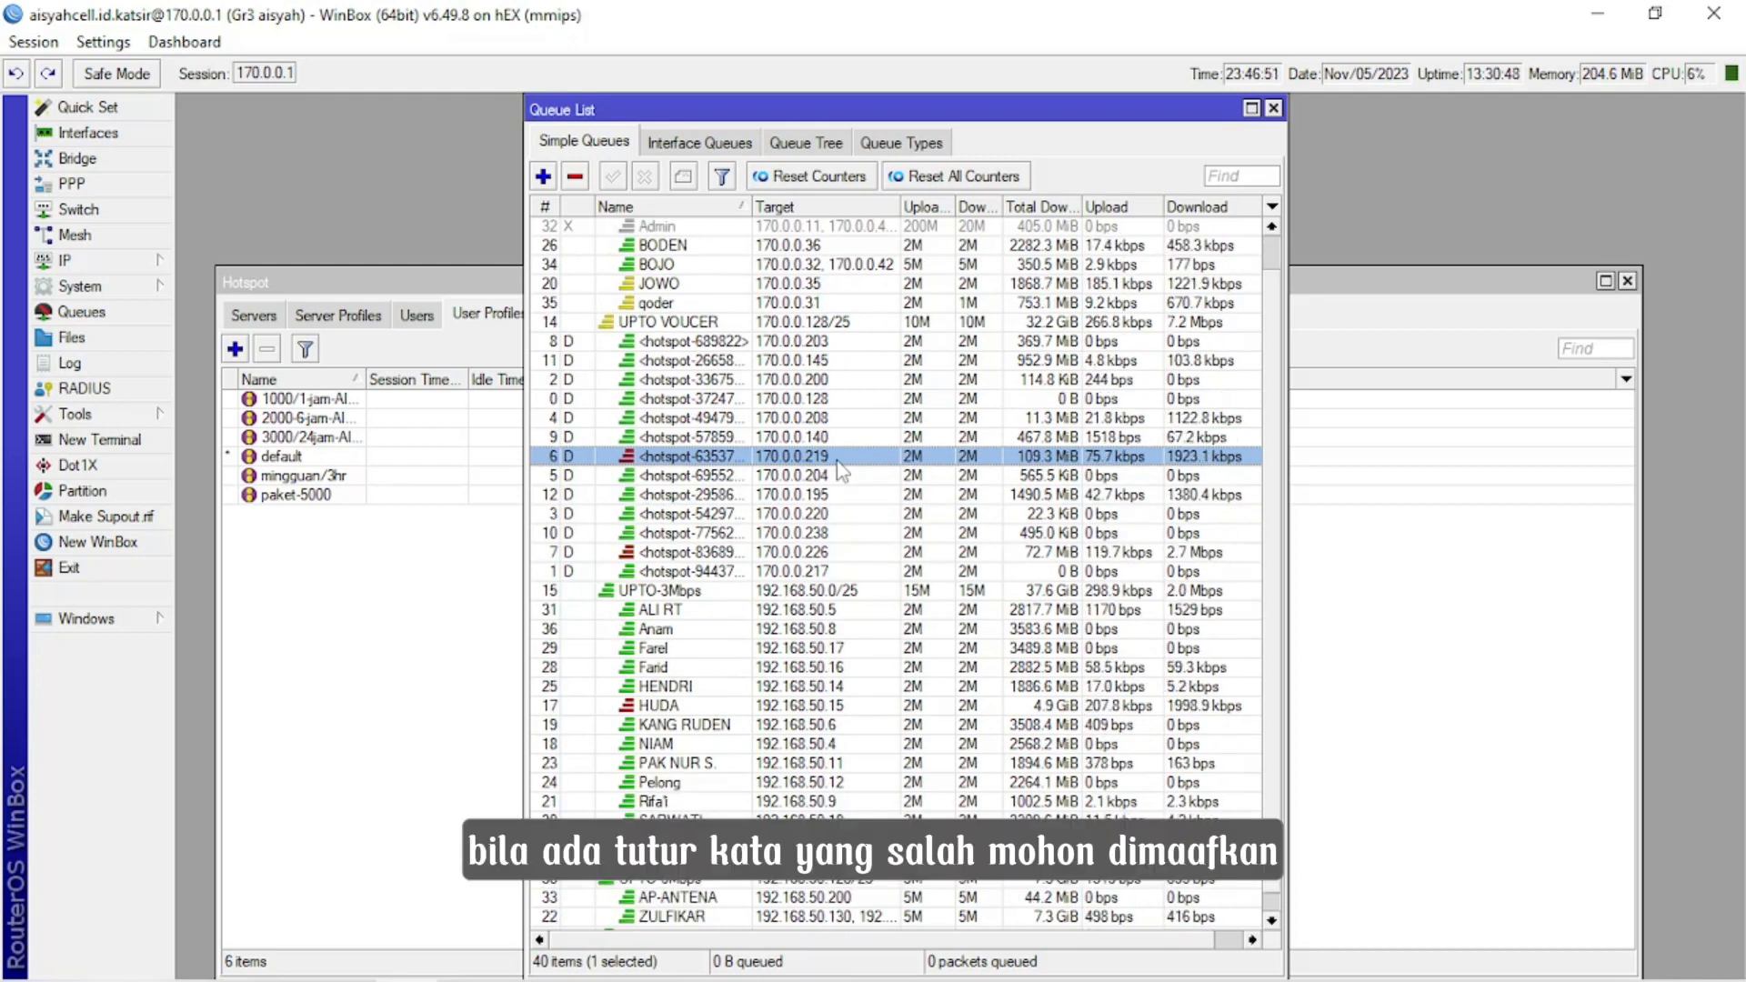